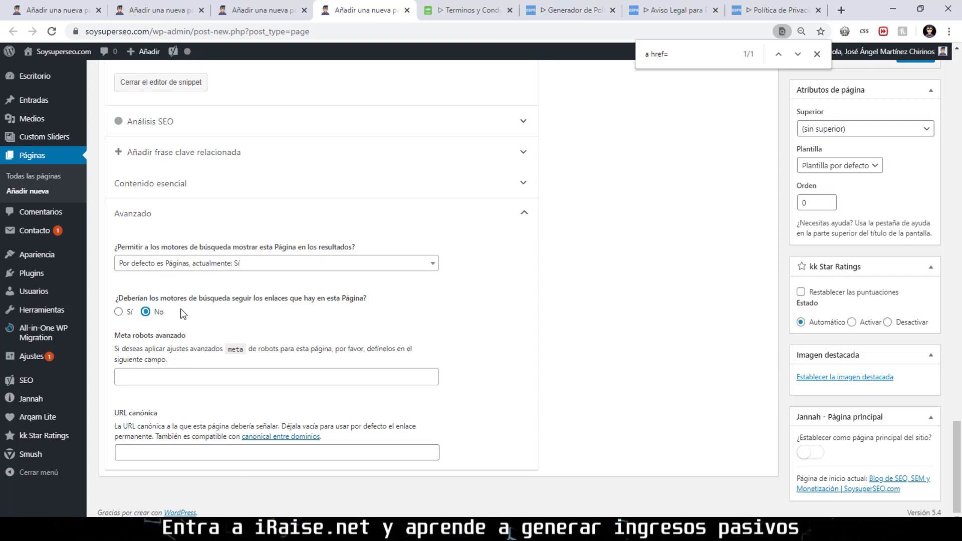
# Check the page text against the generated terms, then publish 'Términos y Condiciones de Uso'.
pyautogui.scroll(15, 181, 310)
pyautogui.scroll(15, 235, 333)
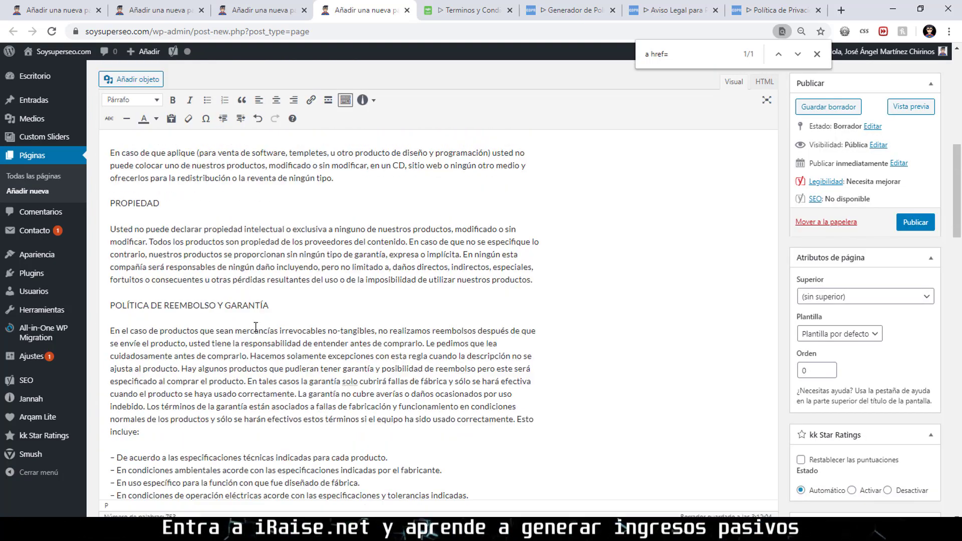
pyautogui.click(466, 10)
pyautogui.scroll(15, 493, 285)
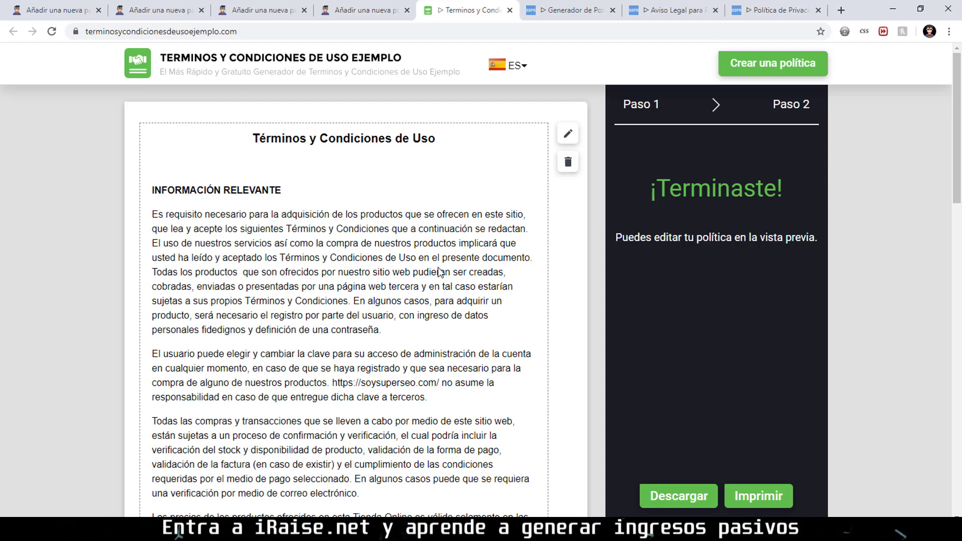
pyautogui.click(346, 10)
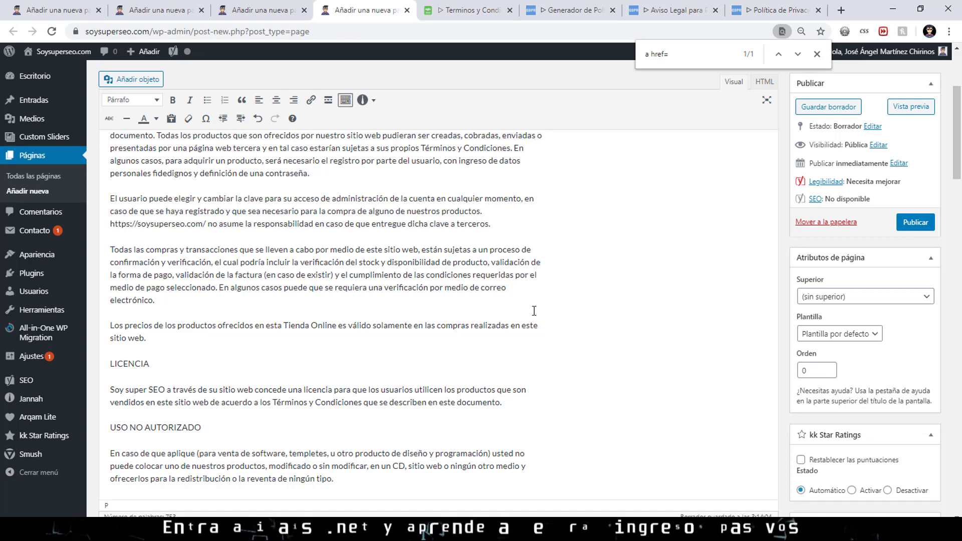
pyautogui.scroll(4, 506, 343)
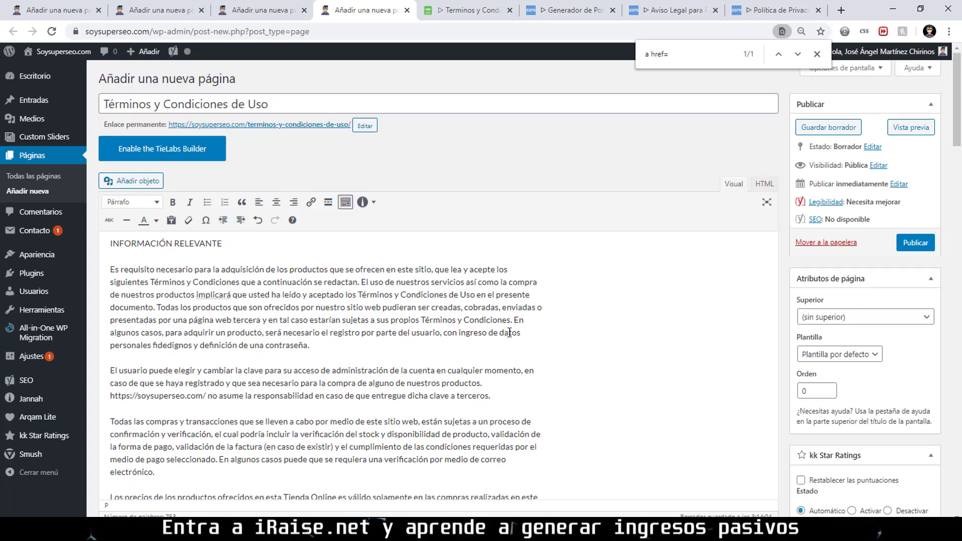
pyautogui.click(927, 248)
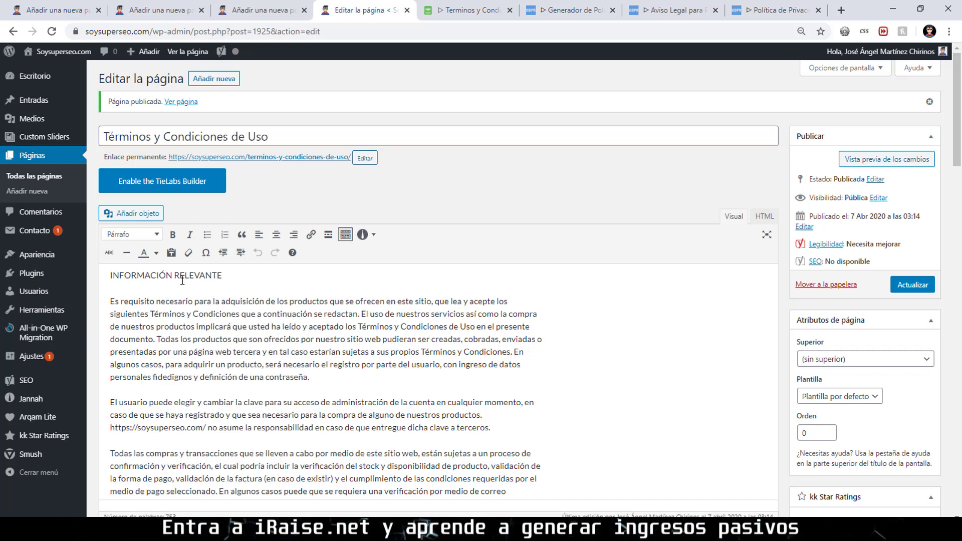
# Make the INFORMACIÓN RELEVANTE line a Título 2 heading and move on to the LICENCIA title.
pyautogui.tripleClick(201, 275)
pyautogui.click(132, 235)
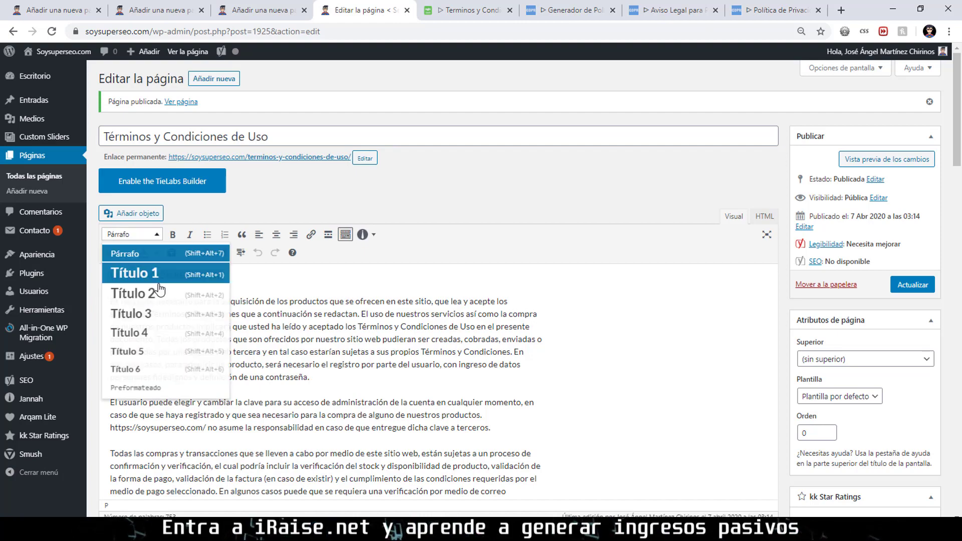
pyautogui.click(153, 292)
pyautogui.scroll(-4, 229, 310)
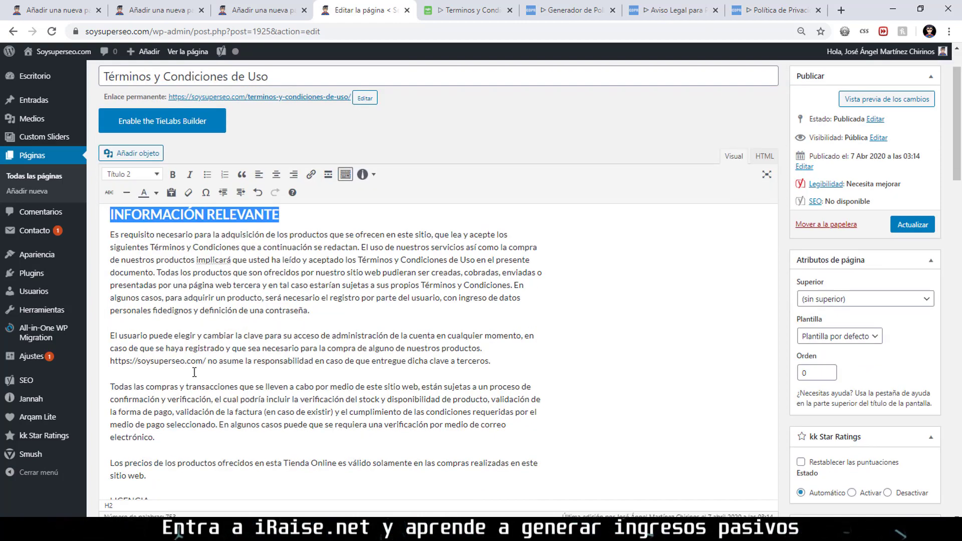
pyautogui.click(151, 374)
pyautogui.scroll(-10, 441, 350)
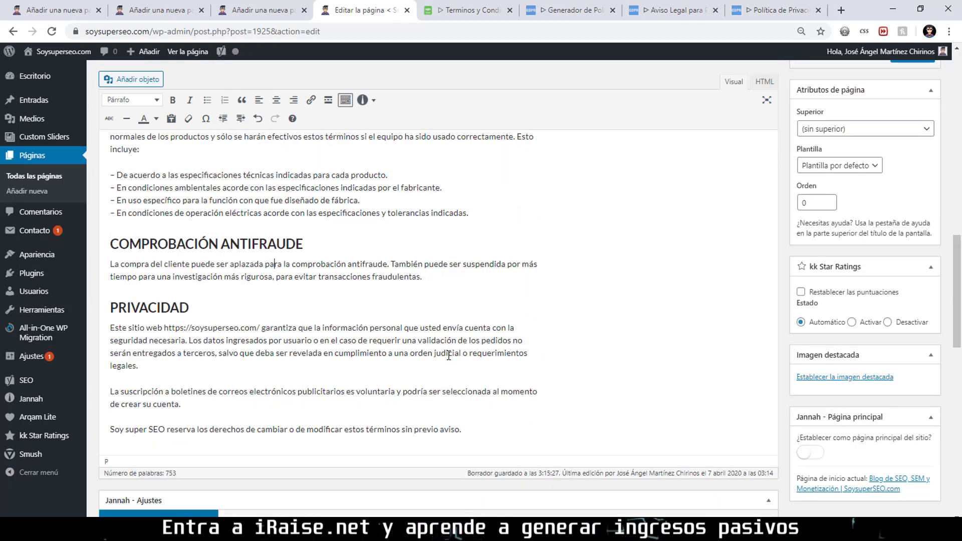
pyautogui.scroll(15, 448, 350)
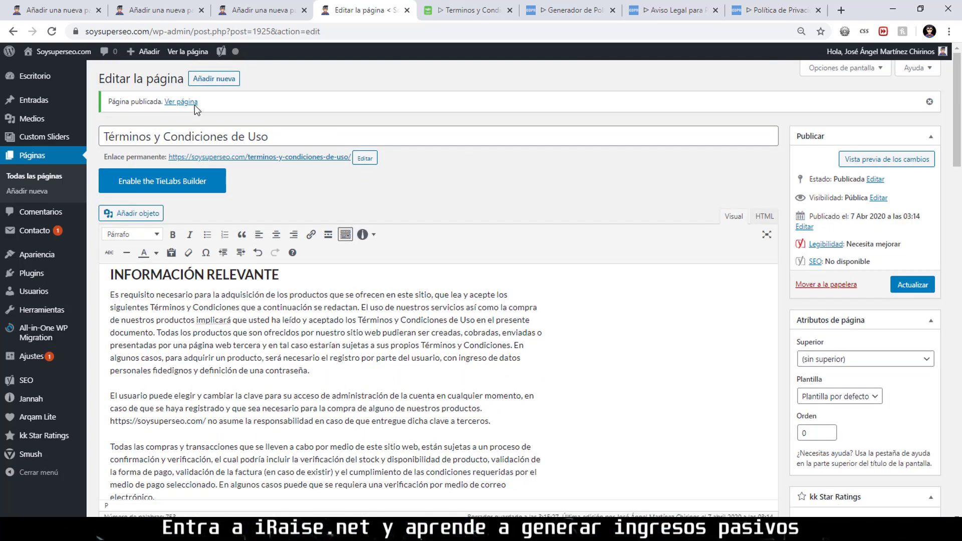
# Preview the live page in a new tab, then save the heading changes with Actualizar.
pyautogui.rightClick(195, 109)
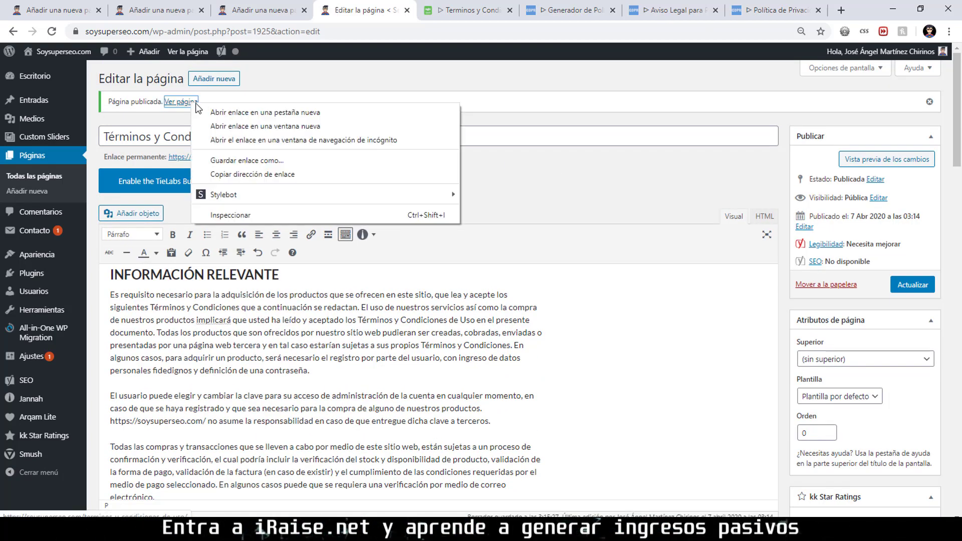
pyautogui.click(230, 115)
pyautogui.click(398, 5)
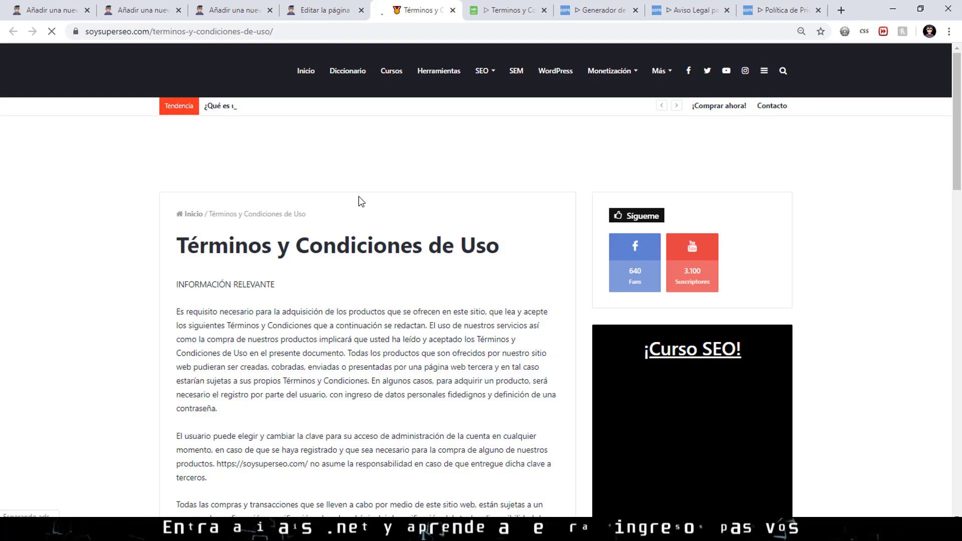
pyautogui.scroll(-2, 360, 201)
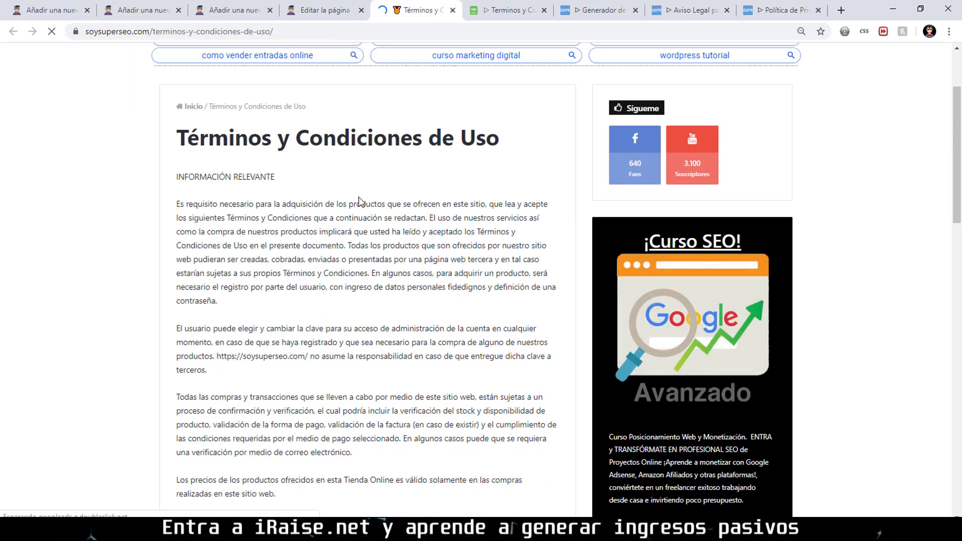
pyautogui.scroll(-15, 360, 200)
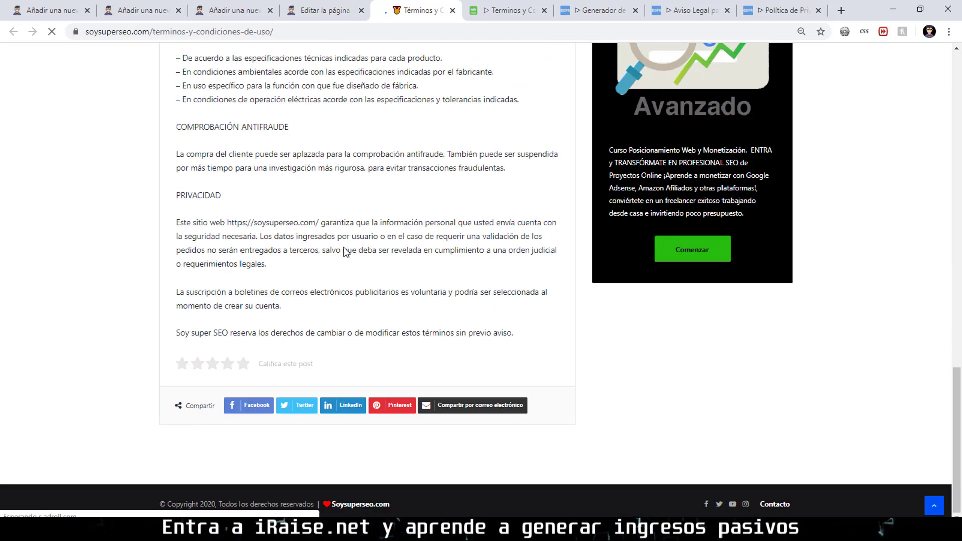
pyautogui.click(326, 10)
pyautogui.click(908, 286)
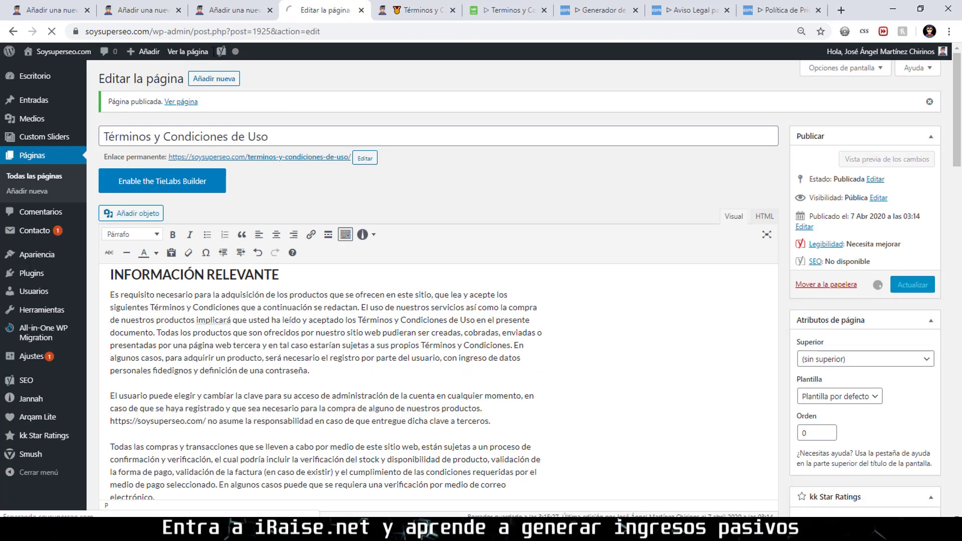
# Review the live terms page's headings and table of contents, giving the post a five-star rating.
pyautogui.click(407, 11)
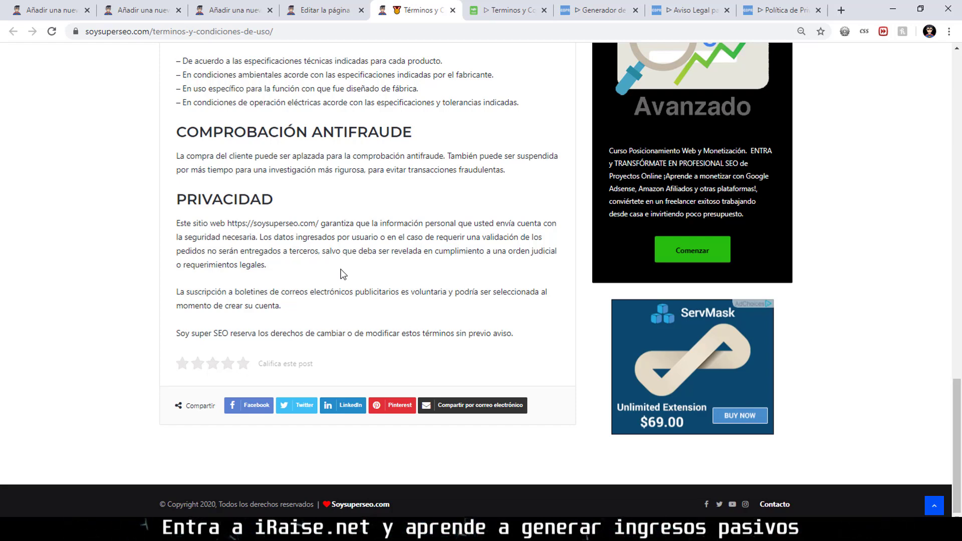
pyautogui.click(243, 364)
pyautogui.scroll(5, 286, 295)
pyautogui.scroll(-5, 286, 294)
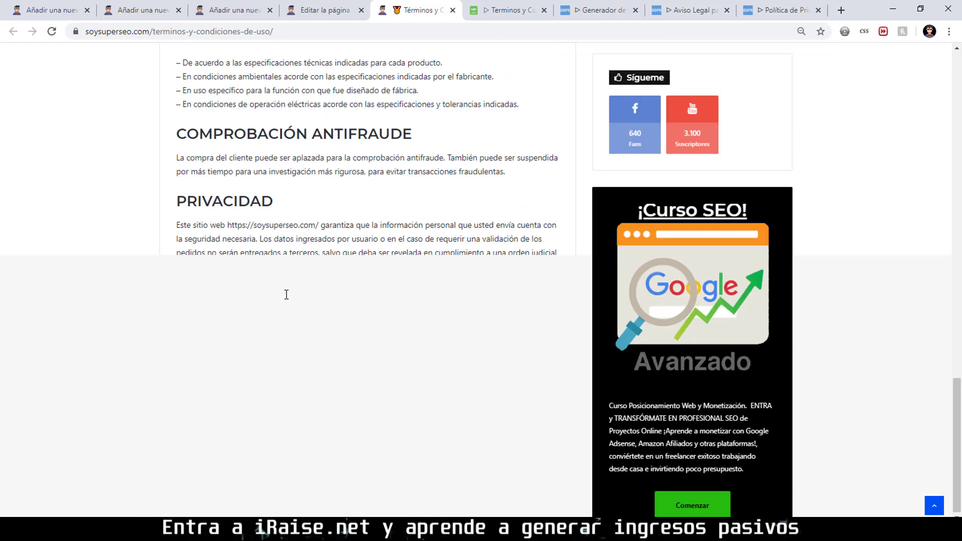
pyautogui.scroll(6, 394, 186)
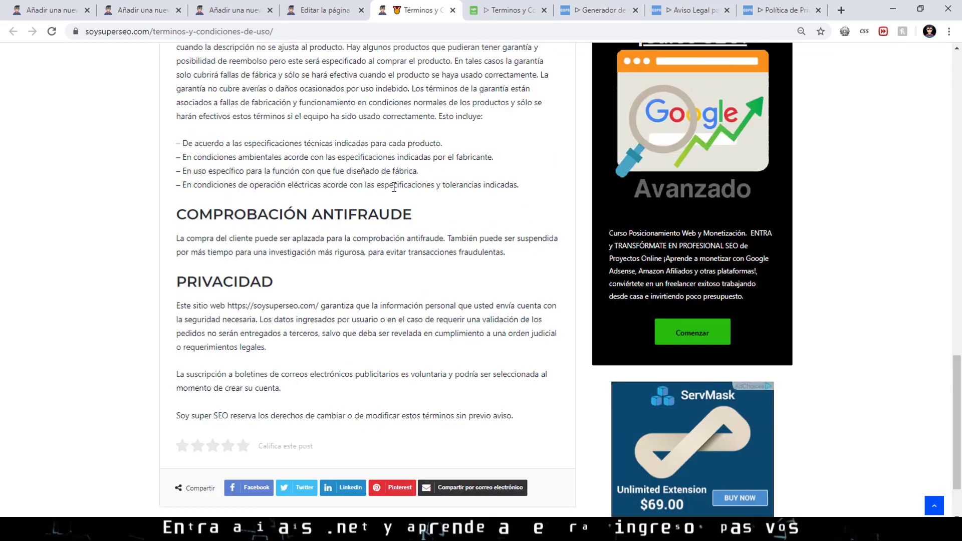
pyautogui.scroll(15, 395, 187)
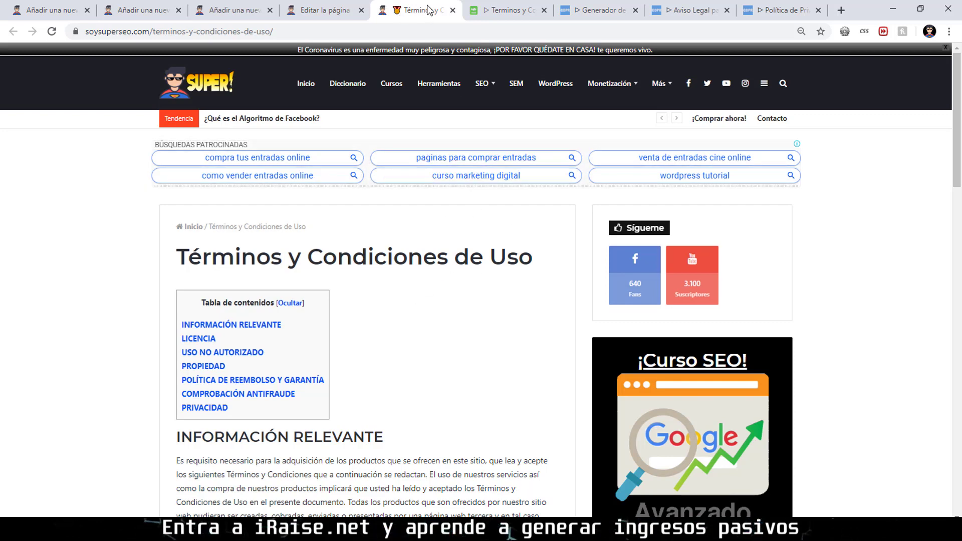
# Close the live page tab, recheck the editor against the generator text, and close the editor tab.
pyautogui.click(452, 11)
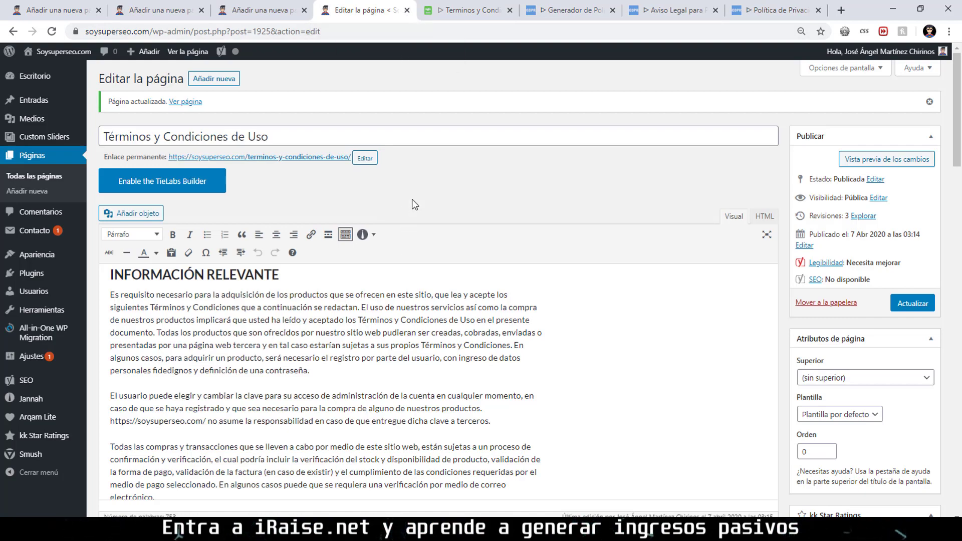
pyautogui.scroll(-15, 412, 200)
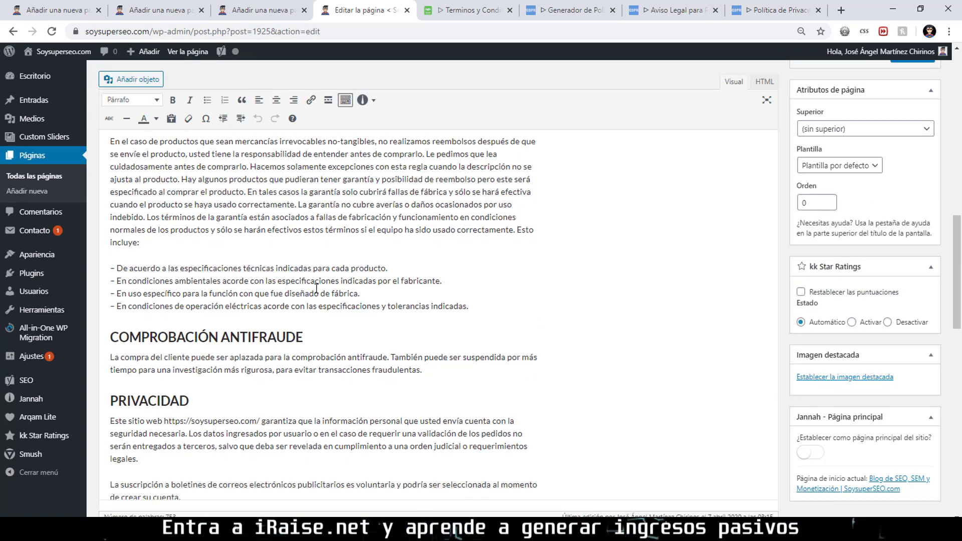
pyautogui.scroll(-5, 317, 289)
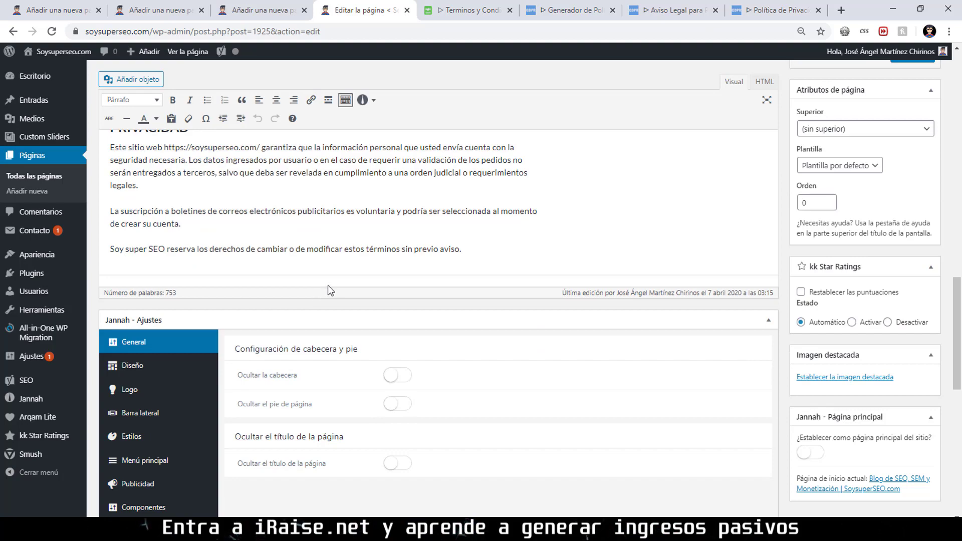
pyautogui.scroll(20, 337, 289)
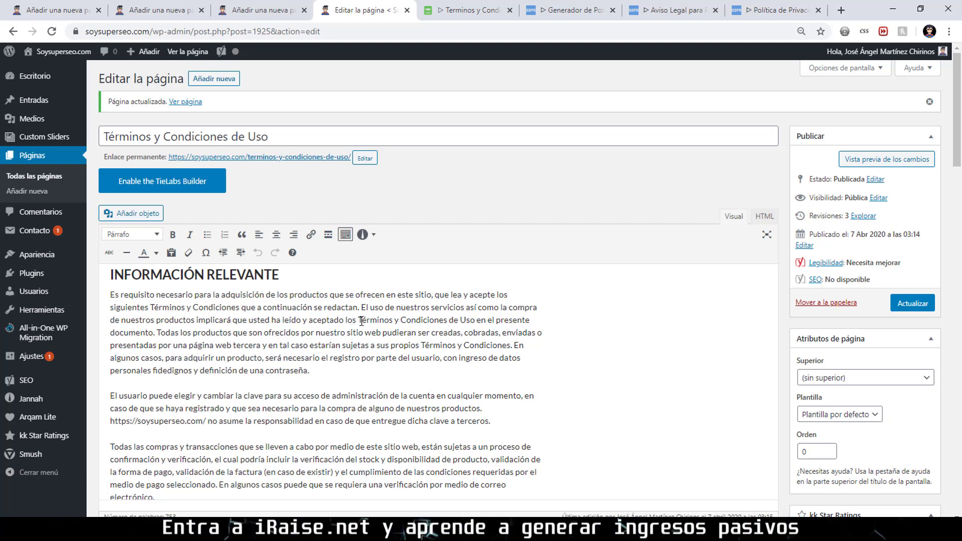
pyautogui.click(469, 10)
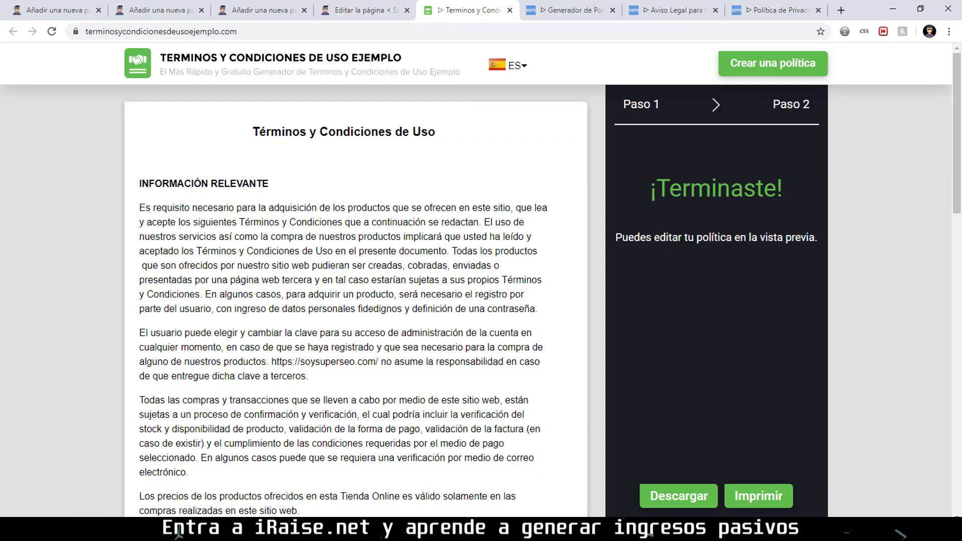
pyautogui.click(367, 7)
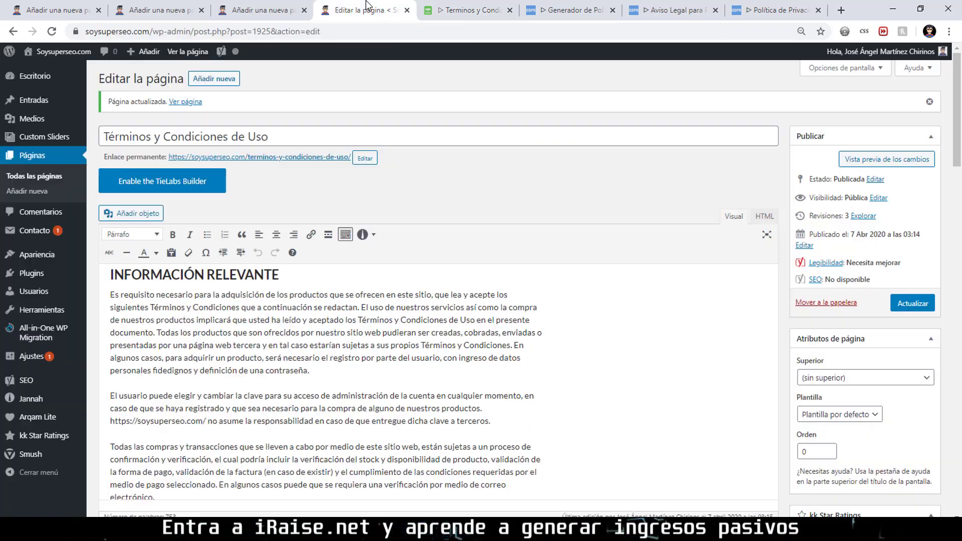
pyautogui.click(407, 10)
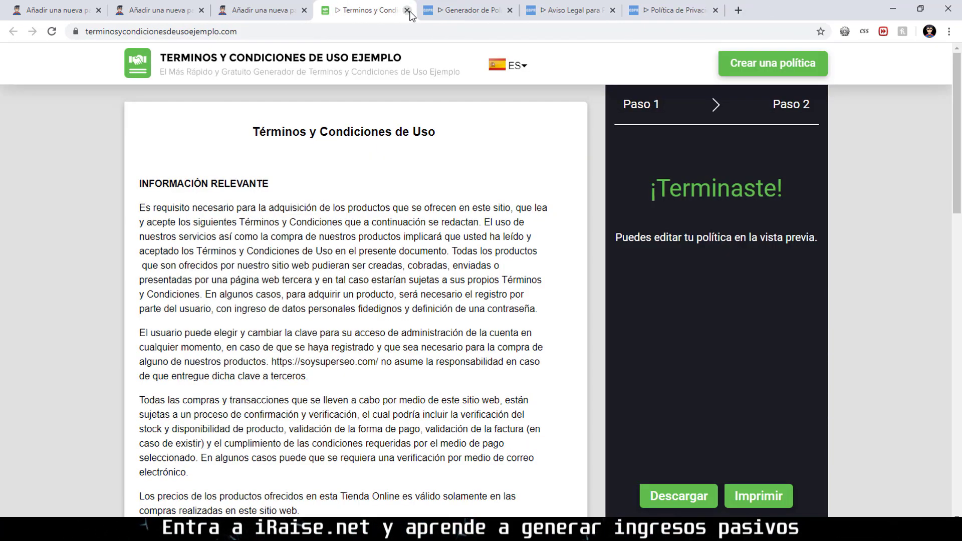
pyautogui.click(407, 10)
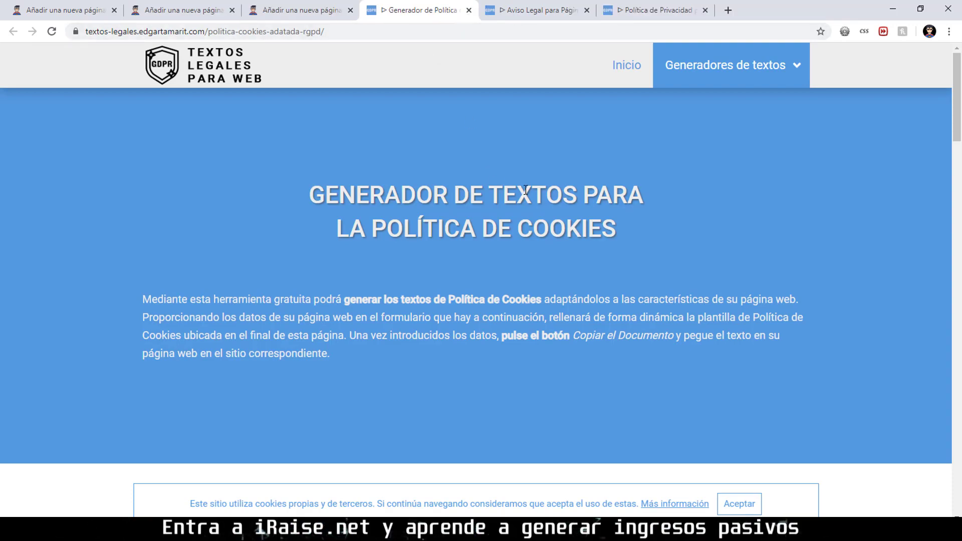
pyautogui.scroll(-15, 541, 153)
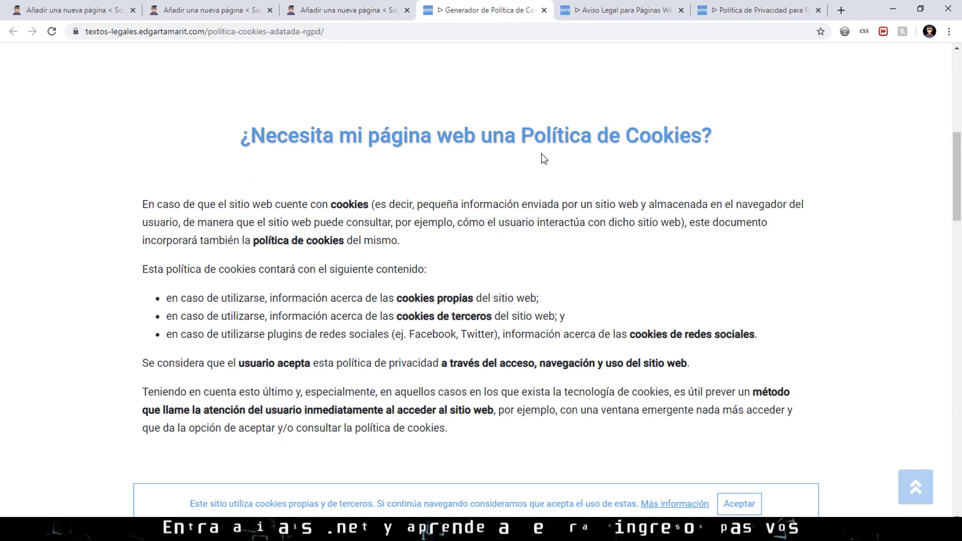
pyautogui.scroll(6, 540, 156)
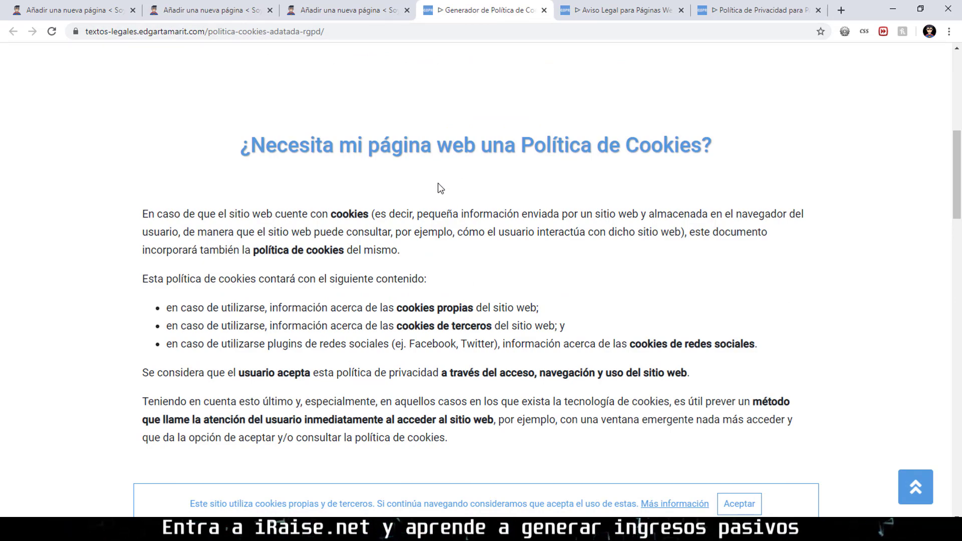
pyautogui.scroll(-7, 438, 173)
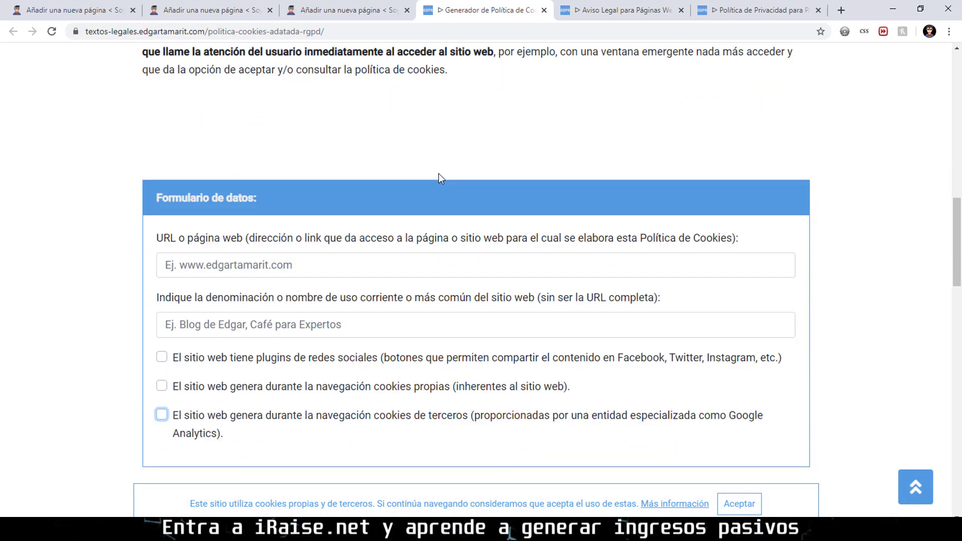
pyautogui.scroll(-2, 438, 173)
pyautogui.click(341, 10)
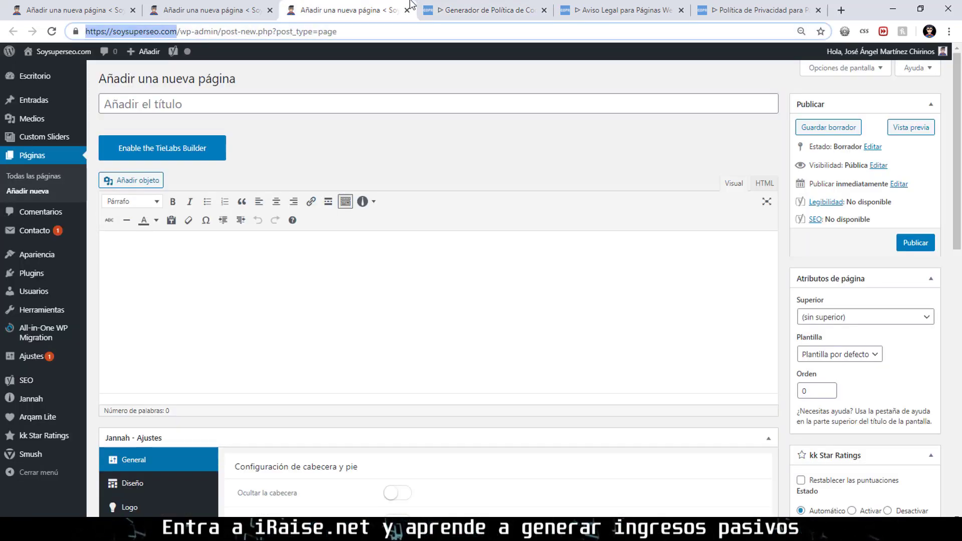
pyautogui.click(435, 10)
pyautogui.write('https://soysuperseo.com/')
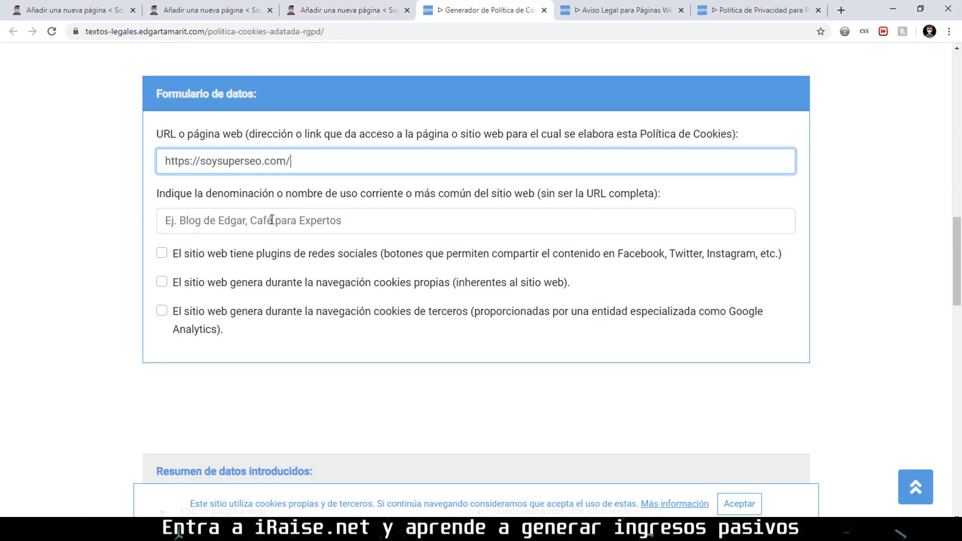
pyautogui.click(261, 220)
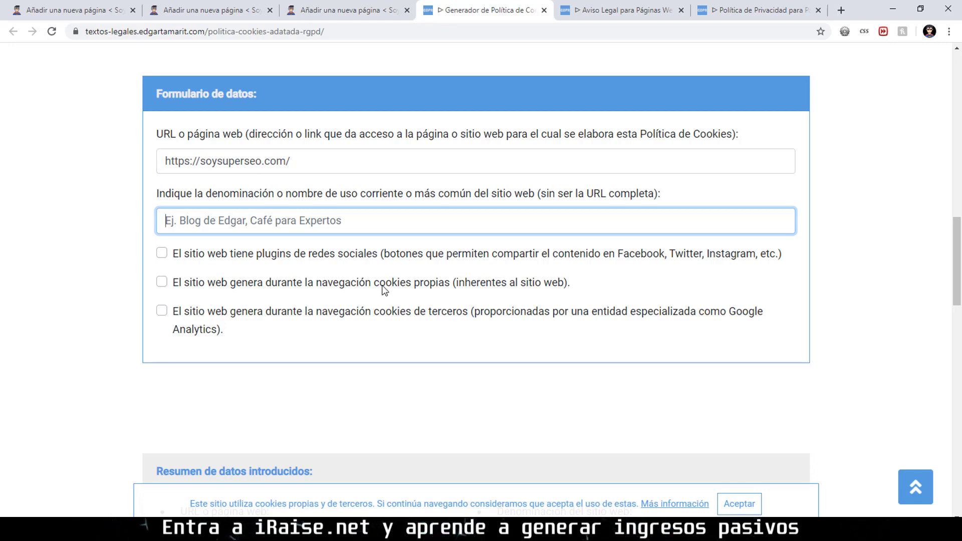
pyautogui.write('Soy super SEO')
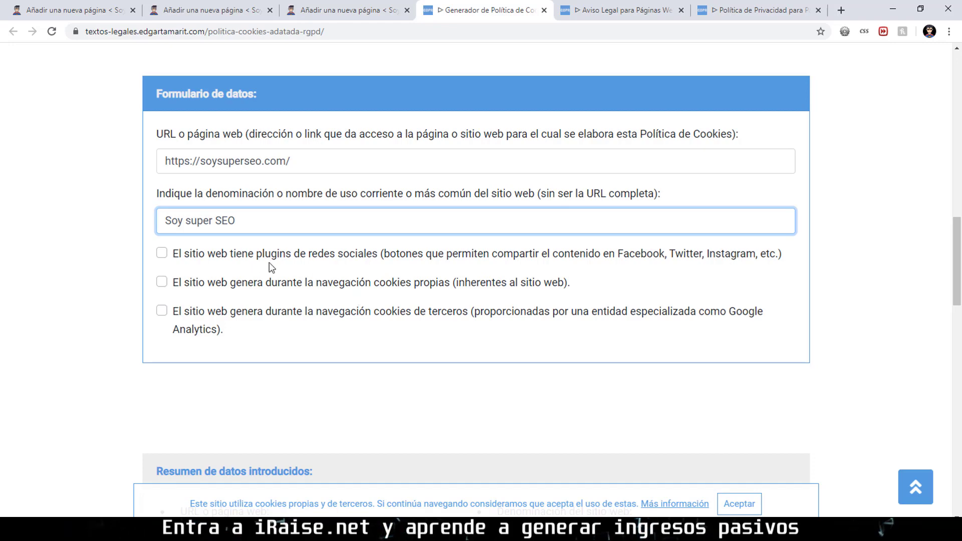
# Tick the social media plugins, own cookies and third-party cookies options.
pyautogui.click(166, 255)
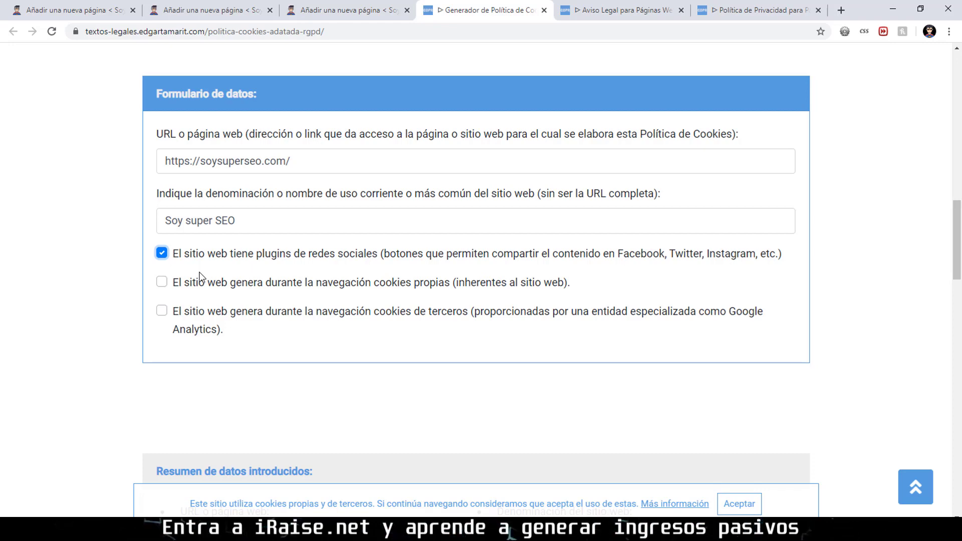
pyautogui.click(207, 285)
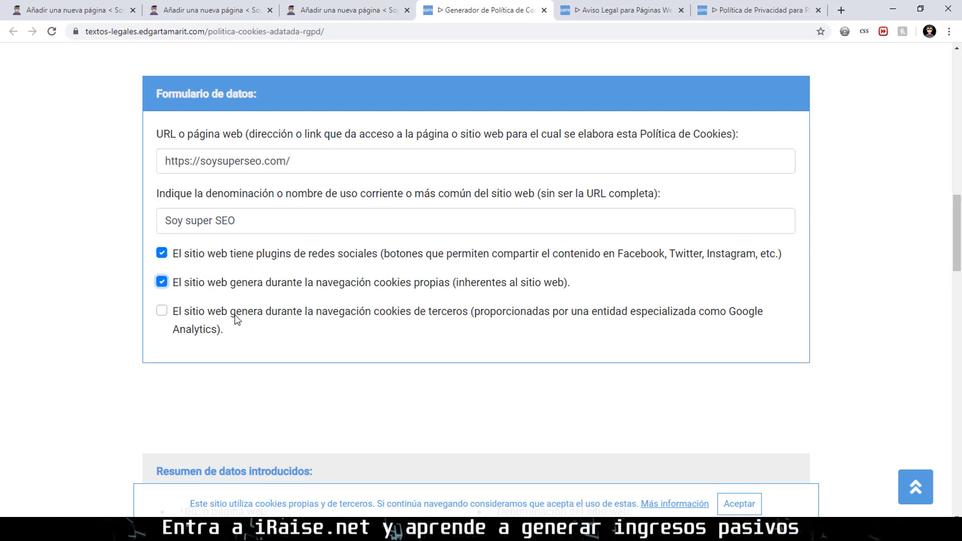
pyautogui.click(215, 314)
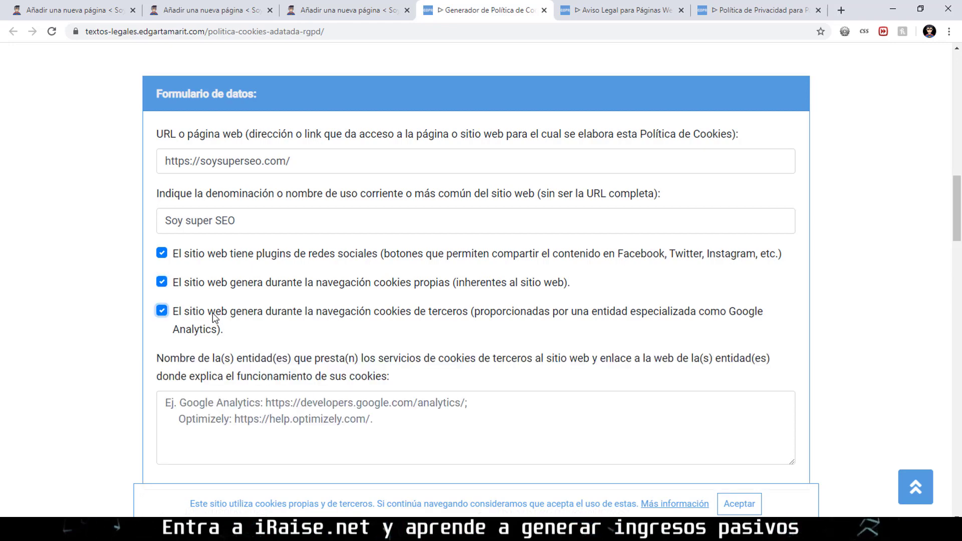
# Paste the Google Analytics address into the third-party entities box and review the generated policy.
pyautogui.click(233, 402)
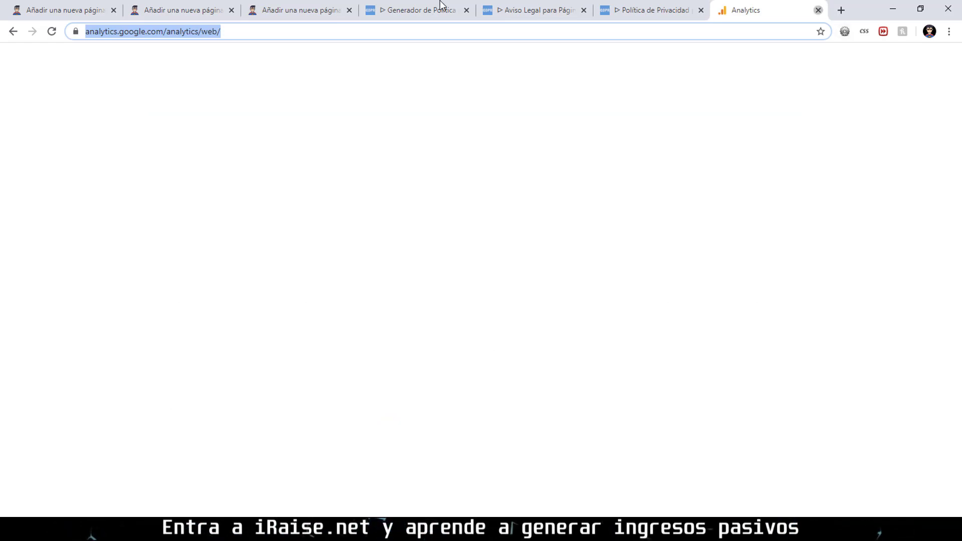
pyautogui.click(818, 11)
pyautogui.click(319, 4)
pyautogui.click(481, 10)
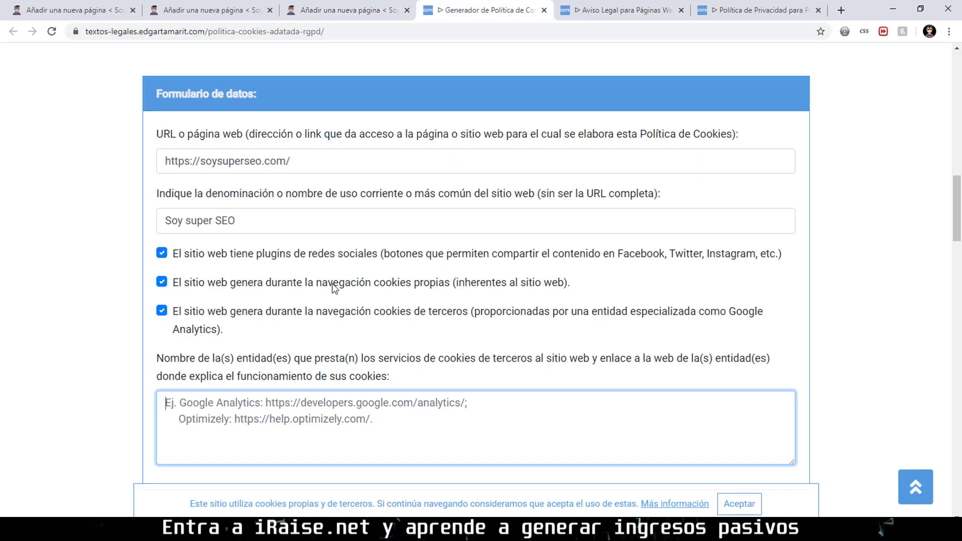
pyautogui.write('https://analytics.google.com/analytics/web/')
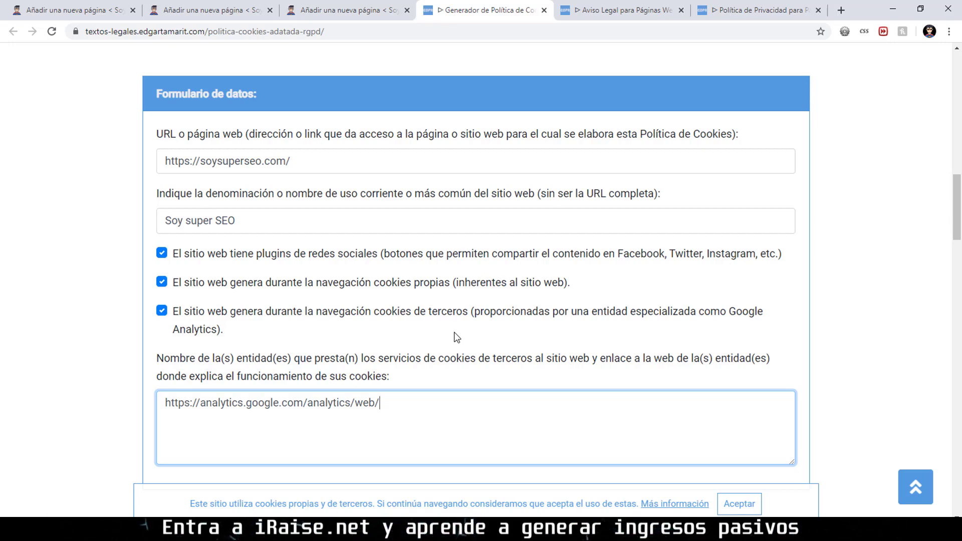
pyautogui.scroll(-7, 483, 313)
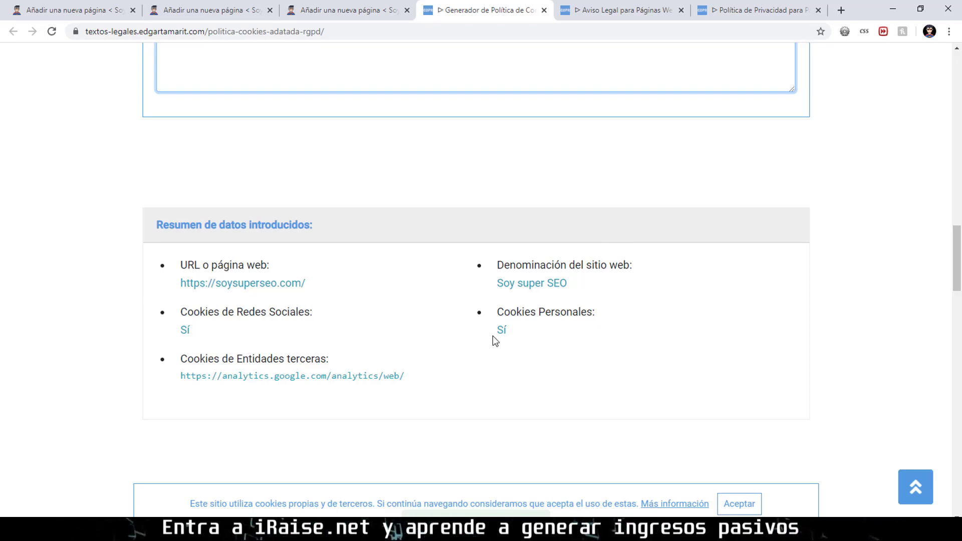
pyautogui.scroll(-9, 516, 288)
pyautogui.scroll(3, 519, 236)
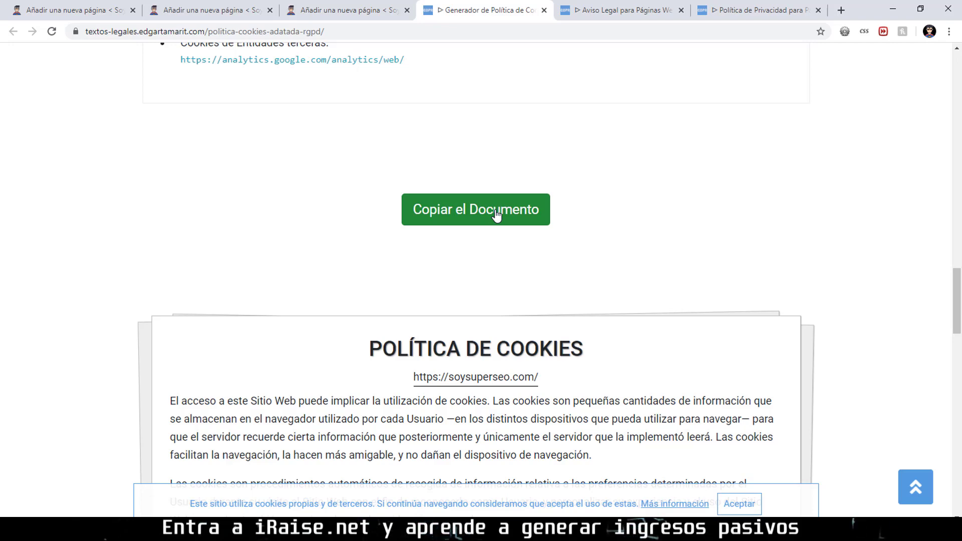
# Copy the full generated POLÍTICA DE COOKIES text with Copiar el Documento, dismissing the donation prompt.
pyautogui.click(496, 215)
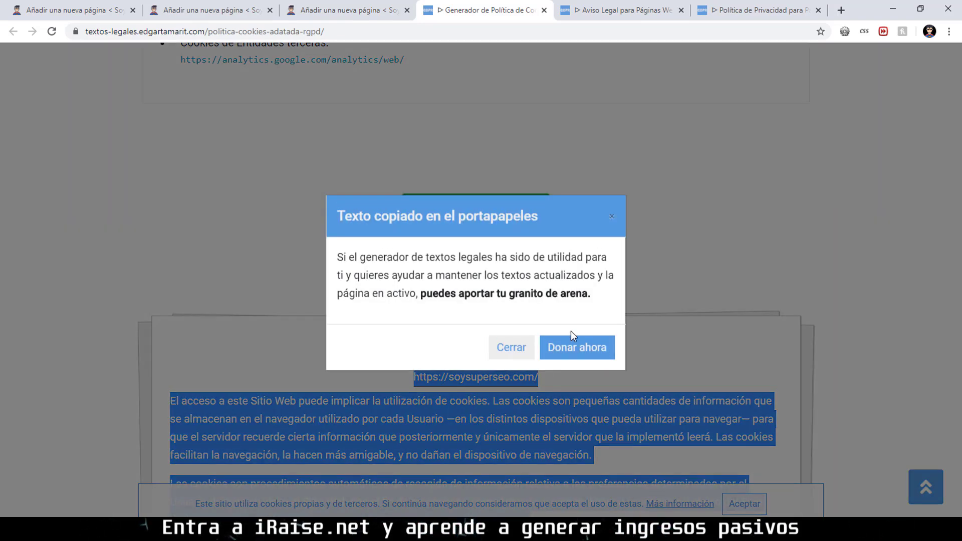
pyautogui.click(515, 348)
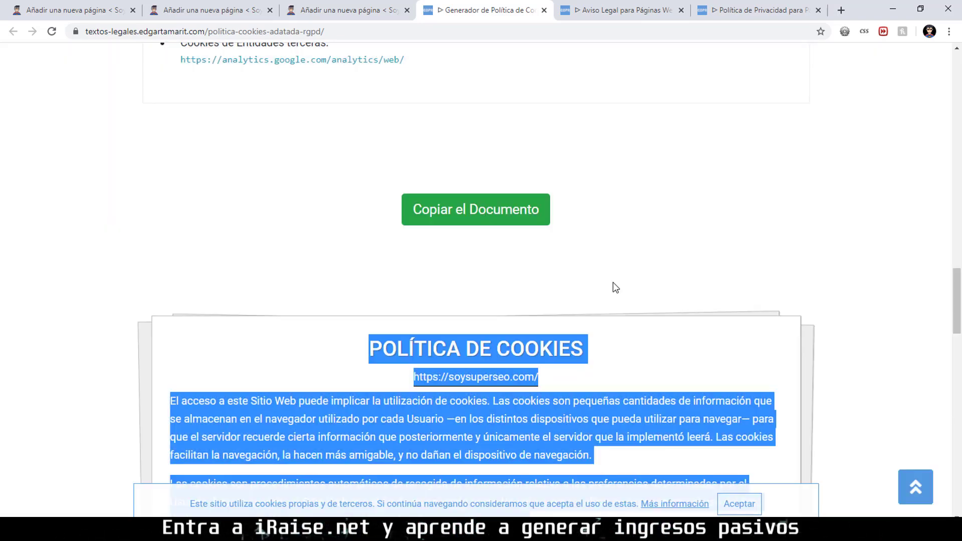
pyautogui.scroll(-6, 622, 273)
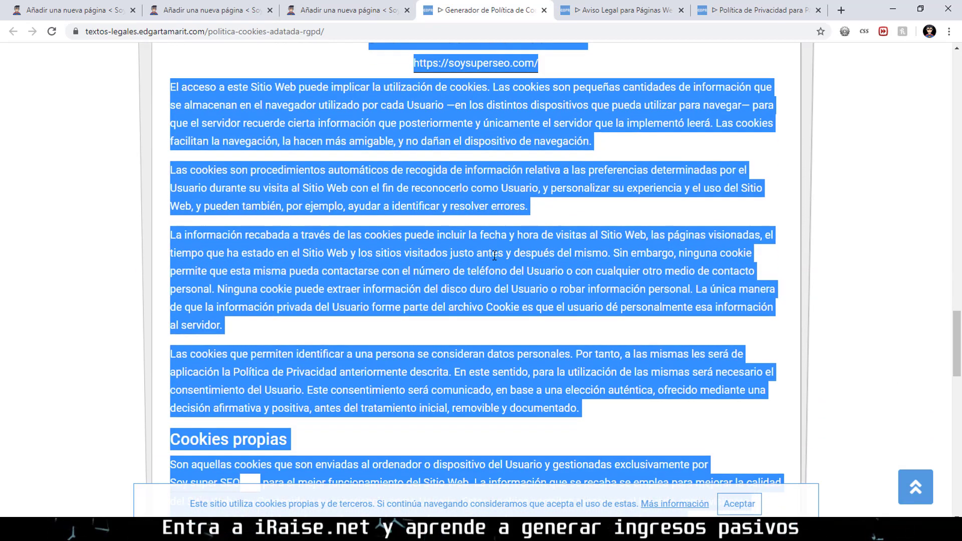
pyautogui.rightClick(502, 262)
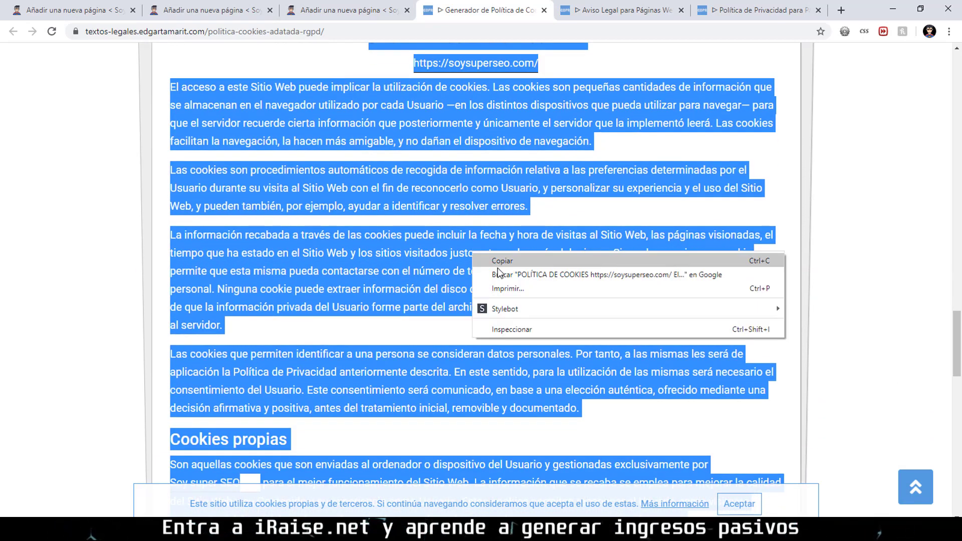
pyautogui.press('Escape')
pyautogui.scroll(-15, 501, 262)
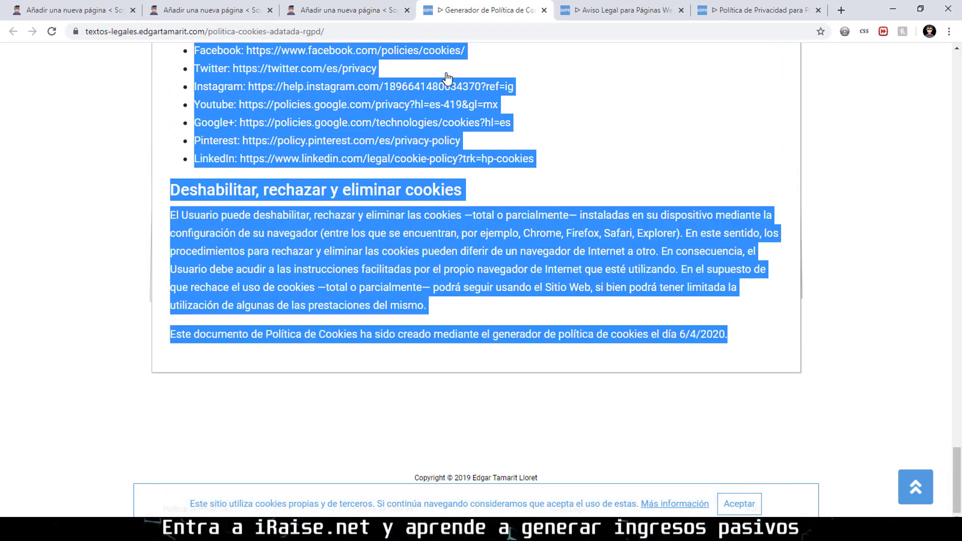
pyautogui.click(346, 10)
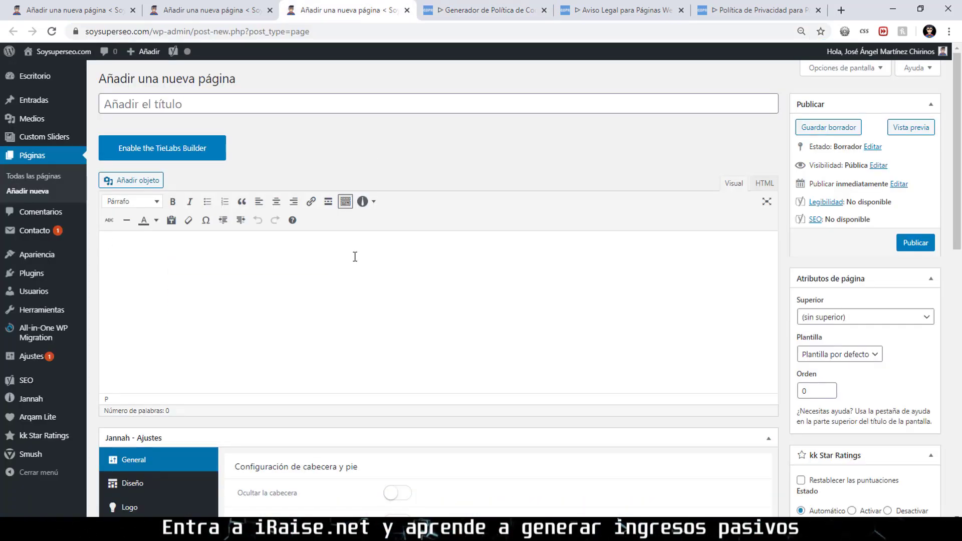
# Paste the cookie policy into the empty page and move the POLÍTICA DE COOKIES heading into the title.
pyautogui.hotkey('ctrl', 'v')
pyautogui.scroll(15, 398, 242)
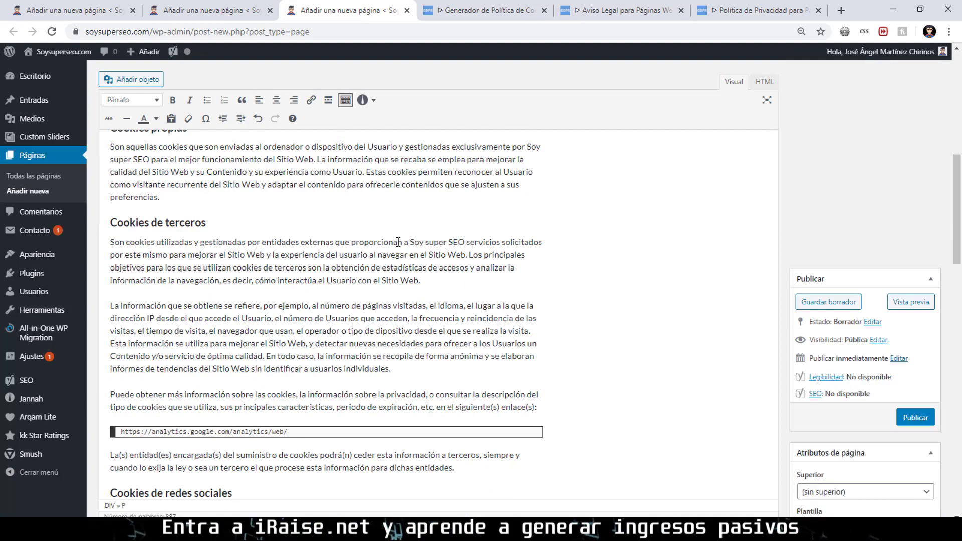
pyautogui.tripleClick(222, 244)
pyautogui.hotkey('ctrl', 'c')
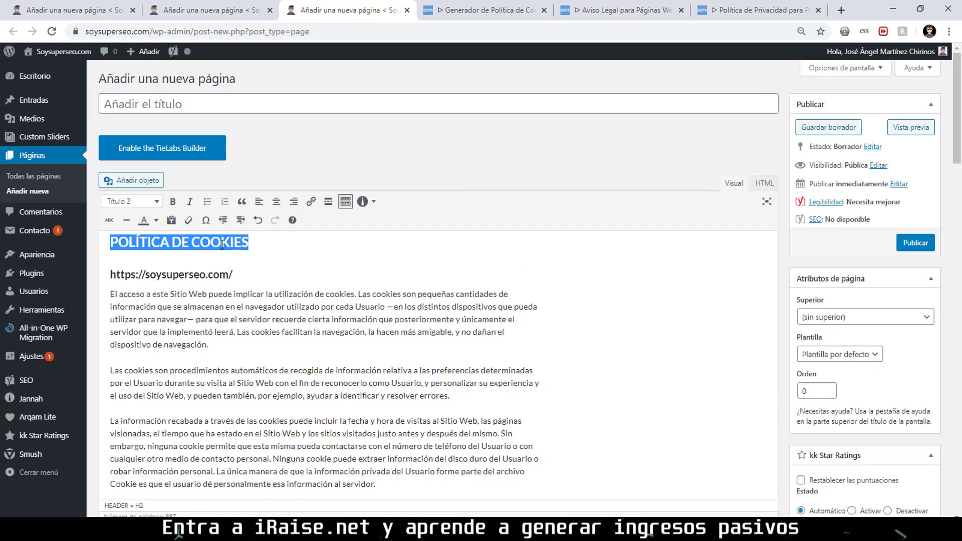
pyautogui.press('Delete')
pyautogui.press('Delete')
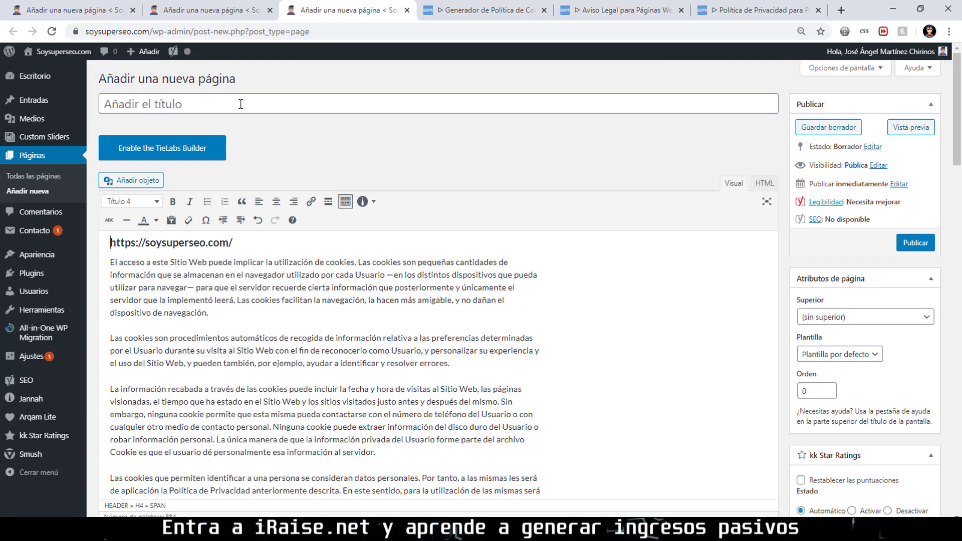
pyautogui.click(237, 103)
pyautogui.hotkey('ctrl', 'v')
pyautogui.click(513, 276)
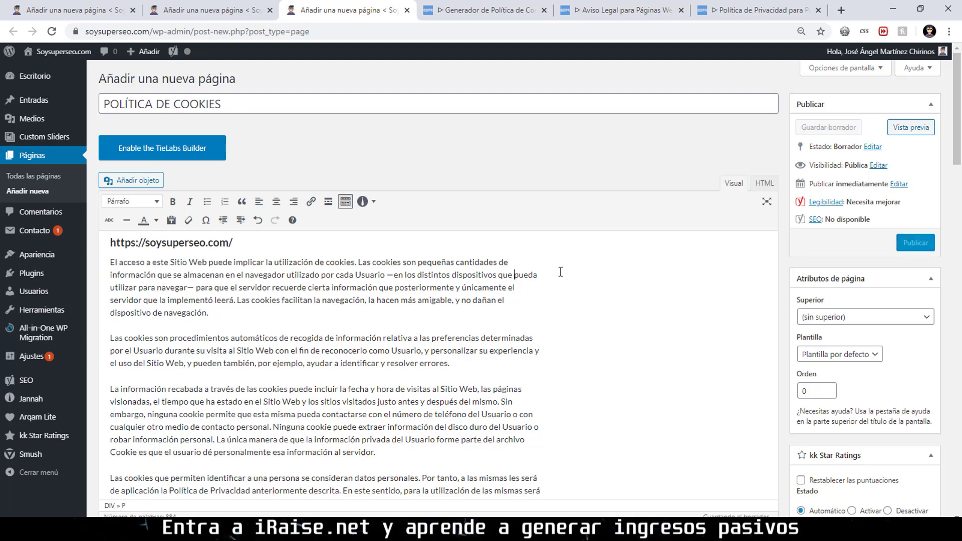
# Find the generator's a href= credit link in the HTML view and delete that closing paragraph.
pyautogui.click(762, 185)
pyautogui.hotkey('ctrl', 'f')
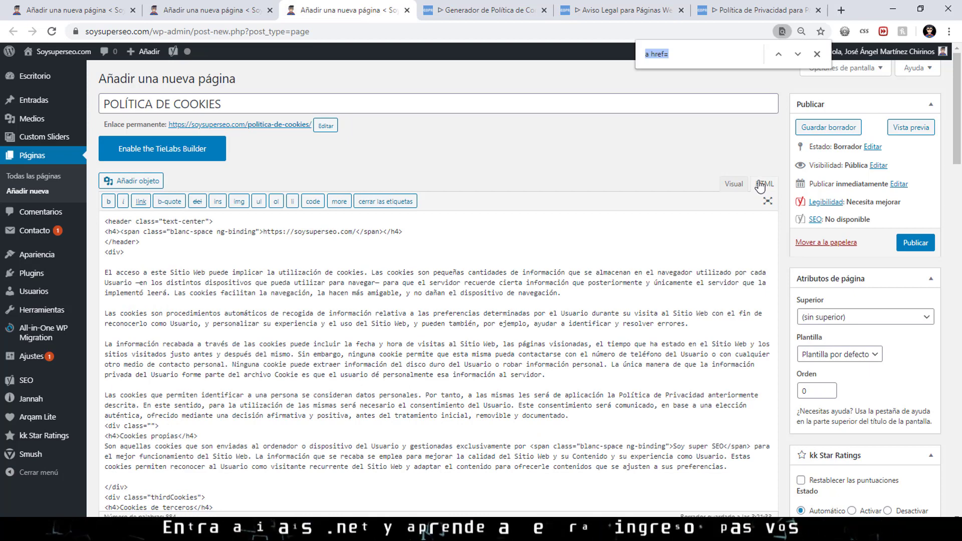
pyautogui.click(797, 54)
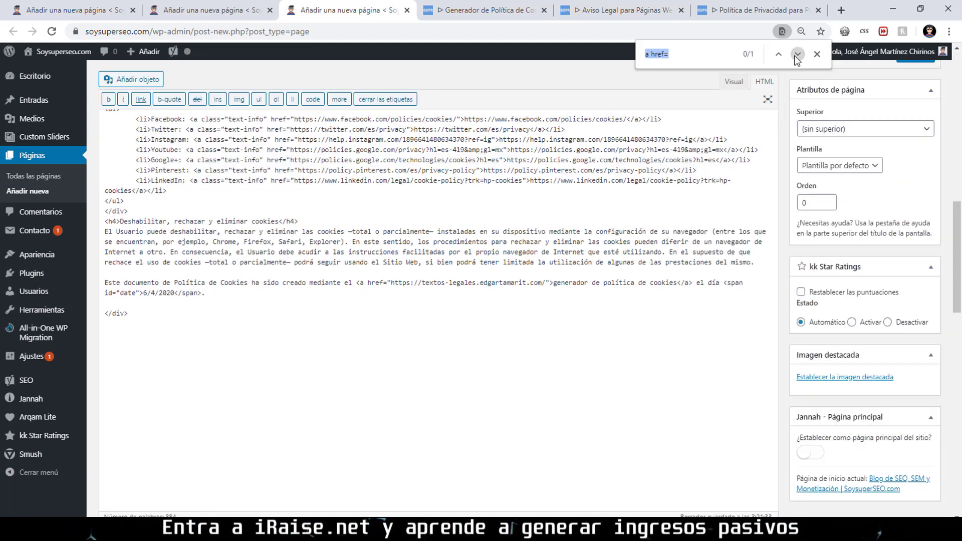
pyautogui.click(456, 285)
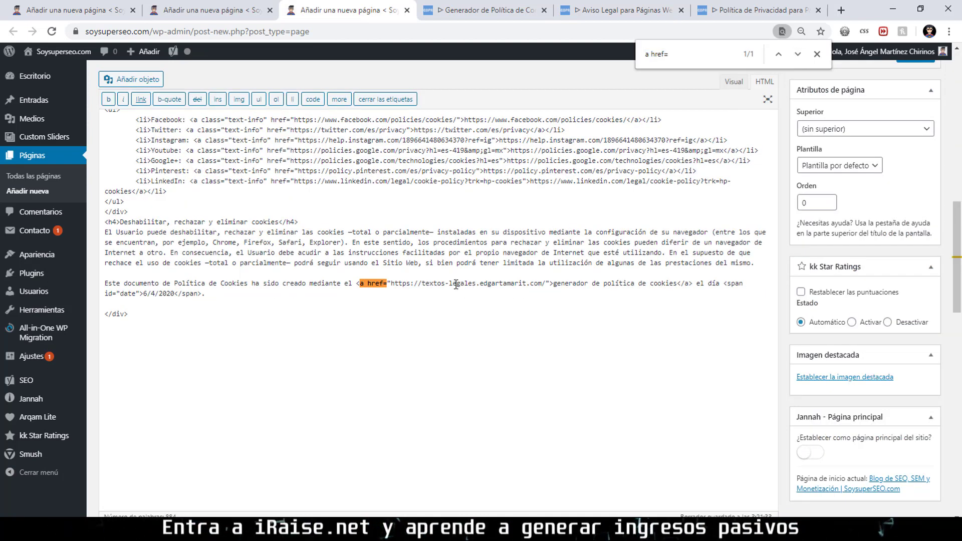
pyautogui.click(734, 81)
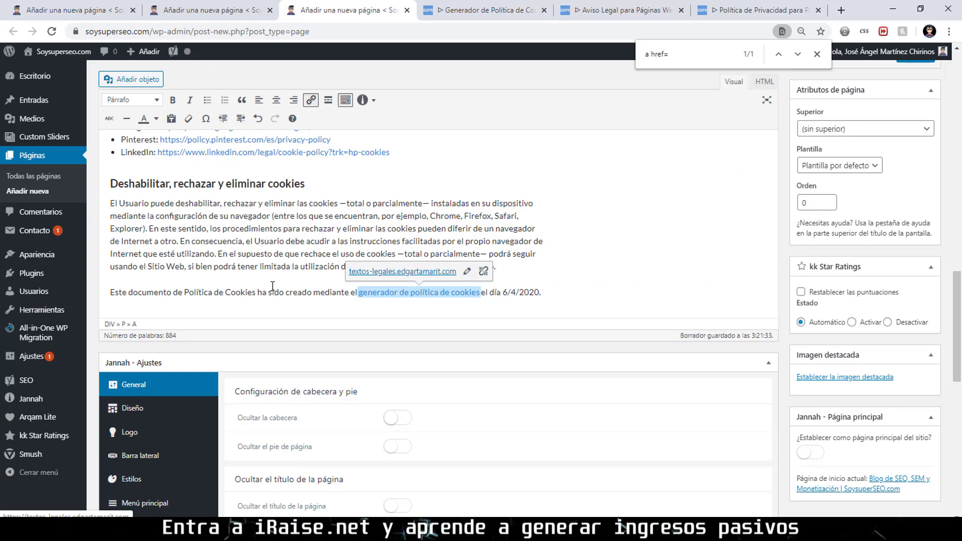
pyautogui.tripleClick(267, 290)
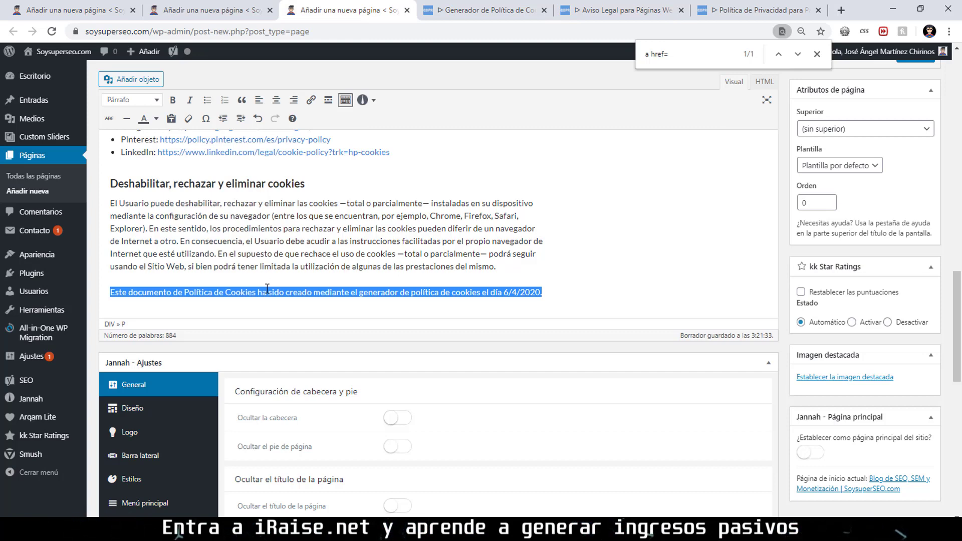
pyautogui.press('Delete')
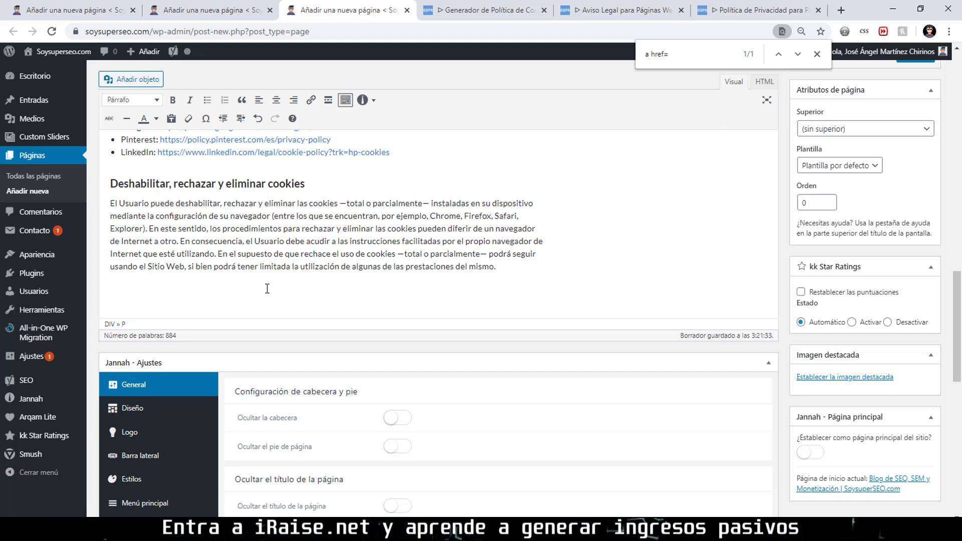
pyautogui.press('BackSpace')
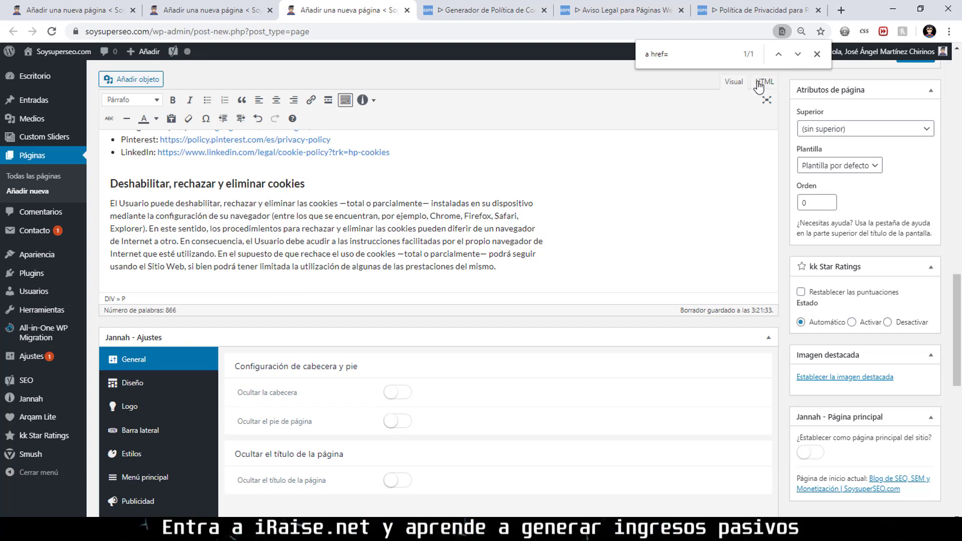
# Delete the Instagram, Youtube and Google+ entries from the social-network cookies section.
pyautogui.click(763, 81)
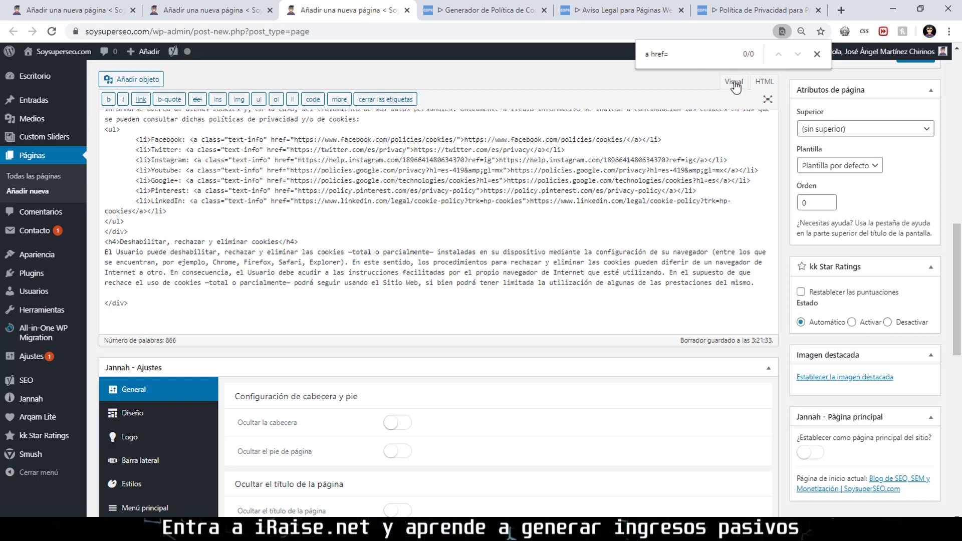
pyautogui.click(734, 82)
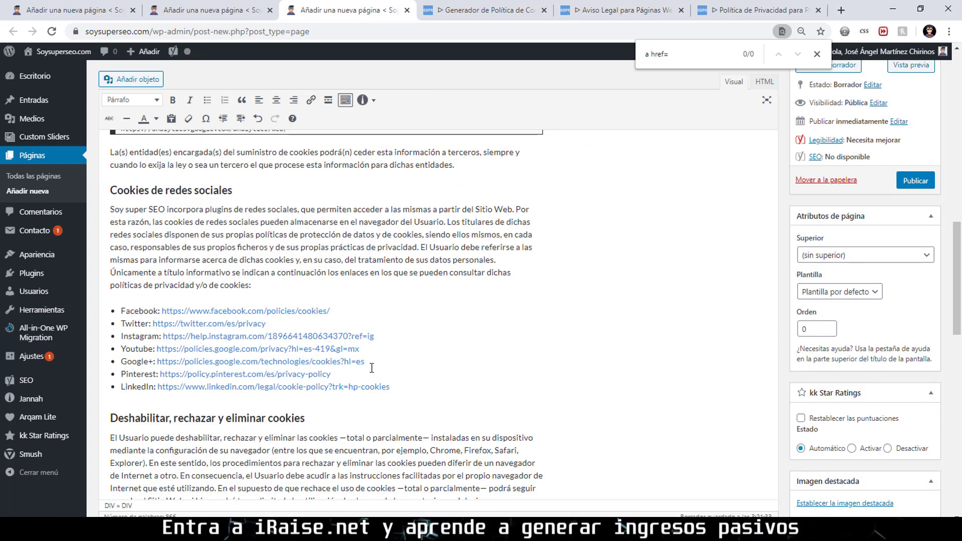
pyautogui.moveTo(365, 362); pyautogui.dragTo(121, 342)
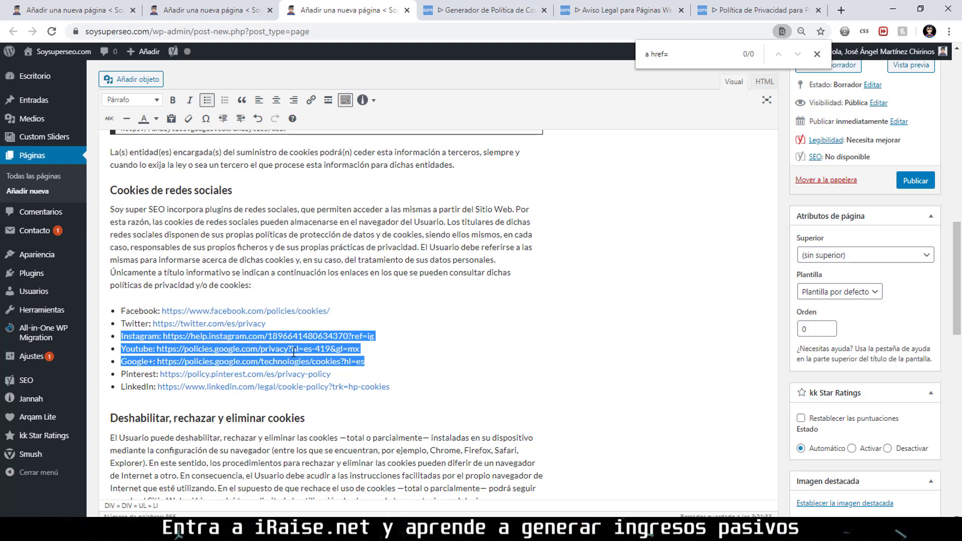
pyautogui.press('Delete')
pyautogui.press('Delete')
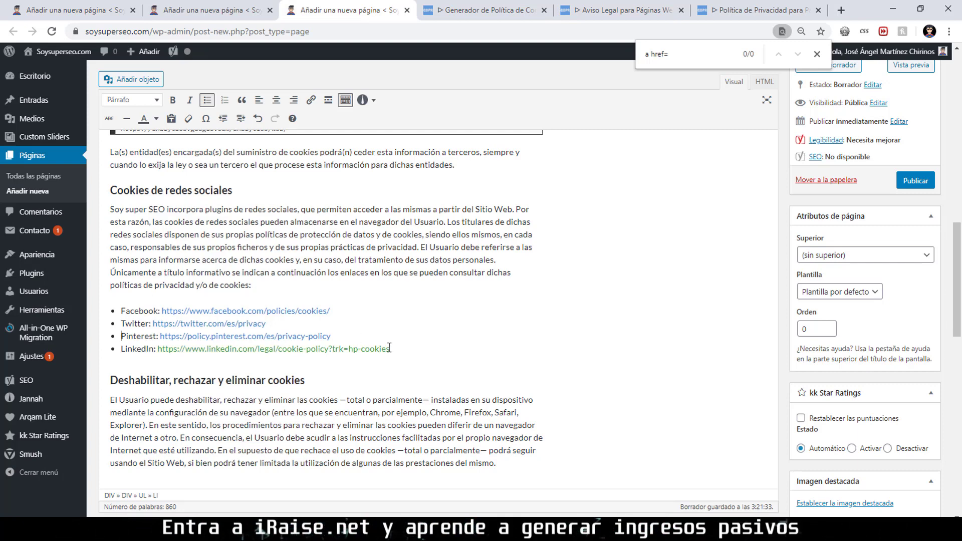
# Delete the four Facebook, Twitter, Pinterest and LinkedIn bullet links.
pyautogui.moveTo(392, 351); pyautogui.dragTo(83, 279)
pyautogui.click(406, 350)
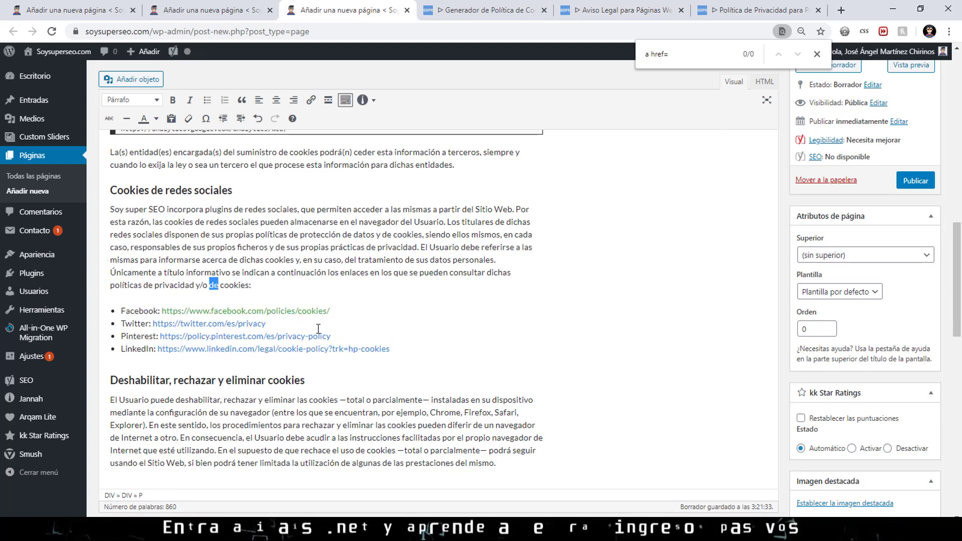
pyautogui.moveTo(407, 350); pyautogui.dragTo(121, 311)
pyautogui.hotkey('ctrl', 'c')
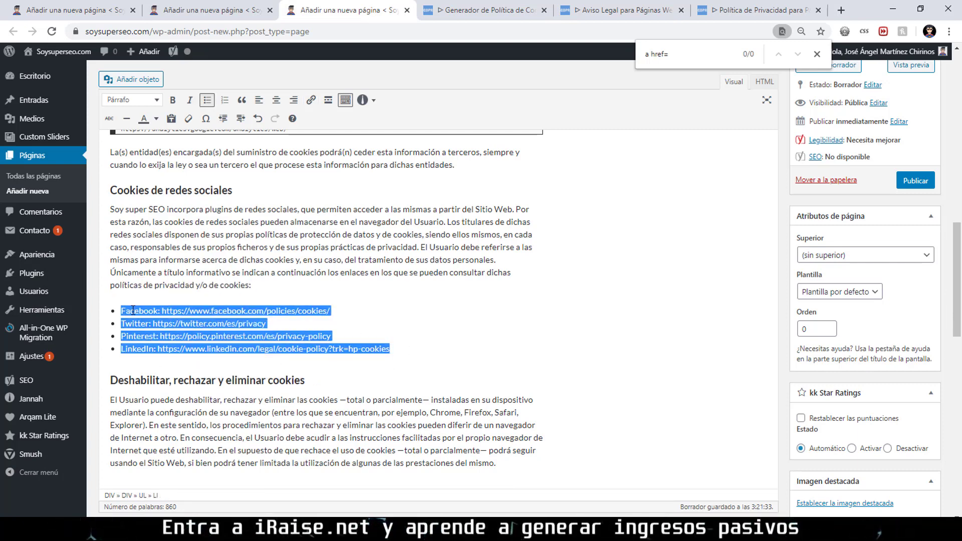
pyautogui.press('BackSpace')
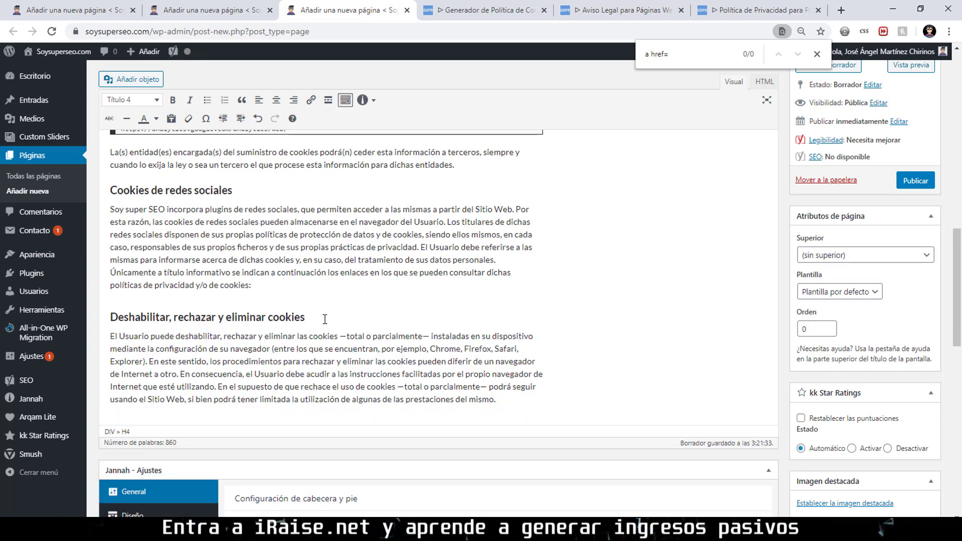
pyautogui.click(300, 287)
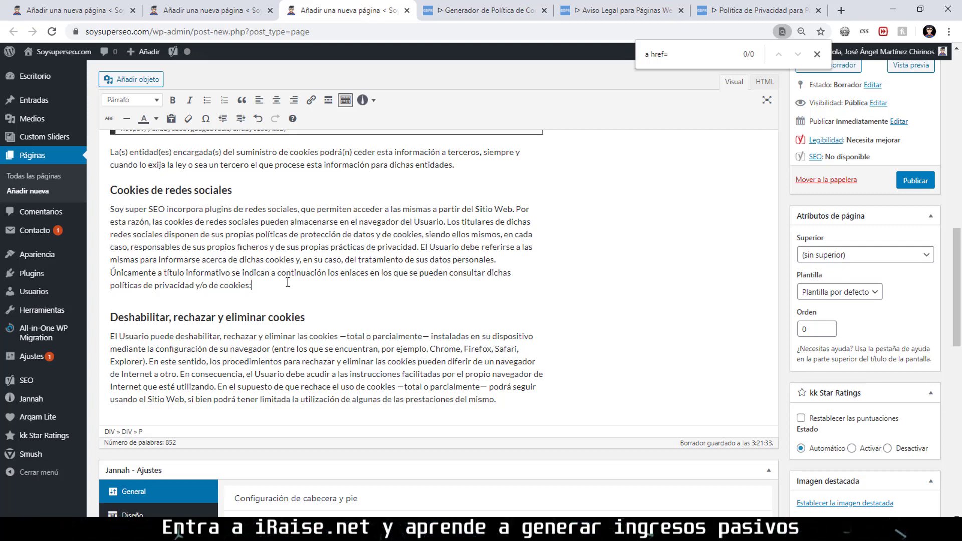
pyautogui.press('Up')
pyautogui.scroll(2, 280, 256)
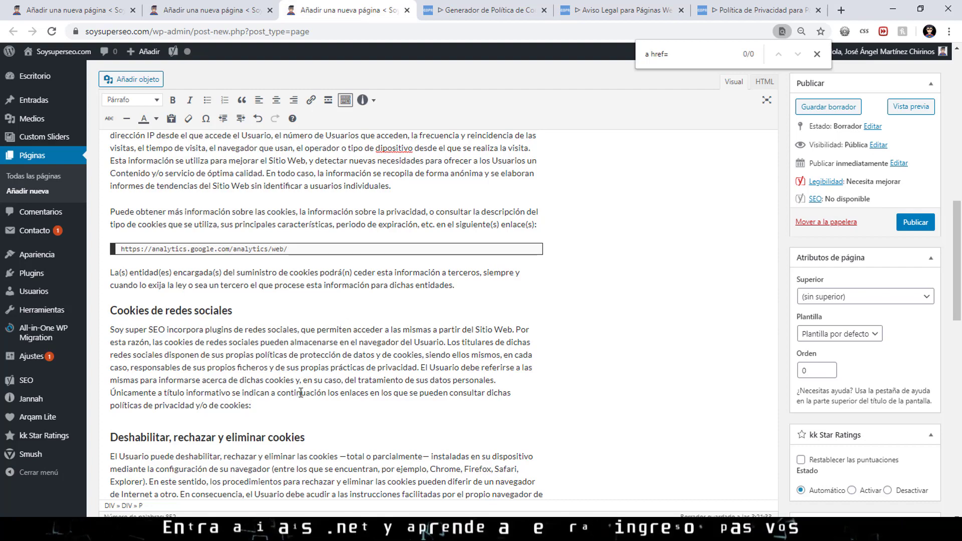
# Paste the social-network cookie links as a bulleted list and remove the empty third bullet.
pyautogui.hotkey('ctrl', 'v')
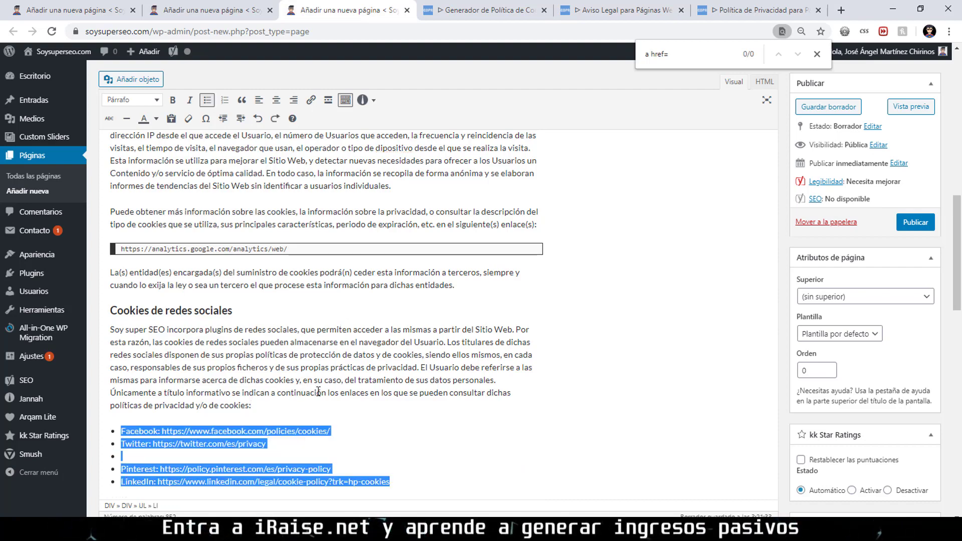
pyautogui.scroll(-3, 204, 320)
pyautogui.click(177, 276)
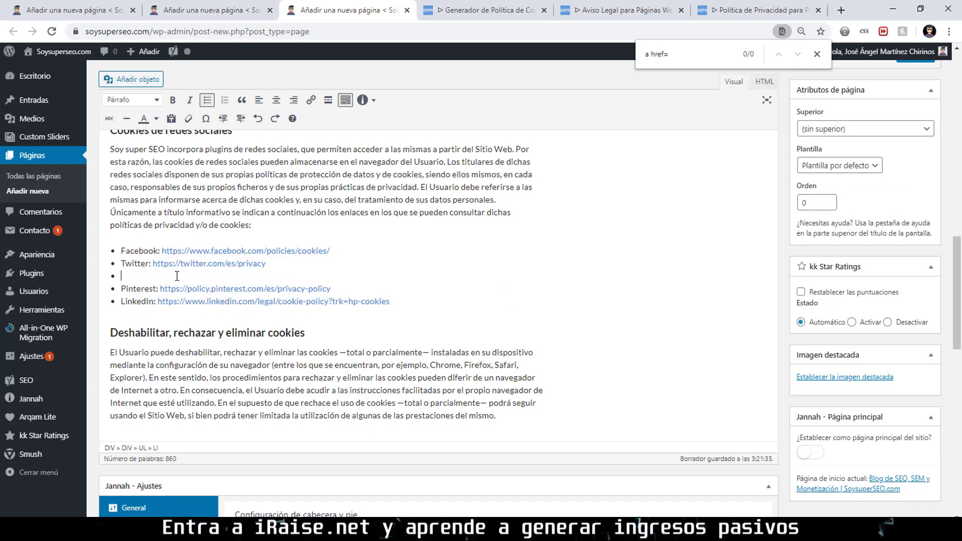
pyautogui.press('Delete')
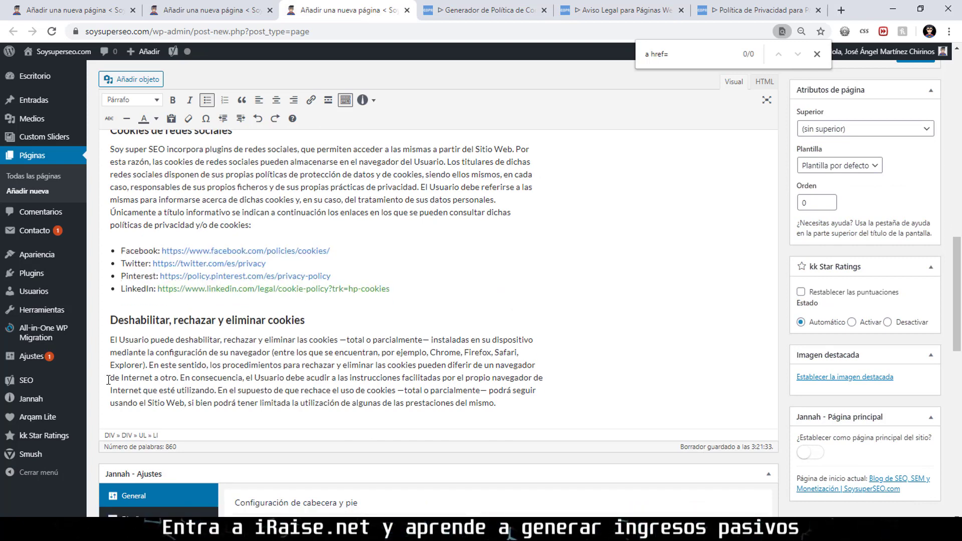
pyautogui.moveTo(50, 278)
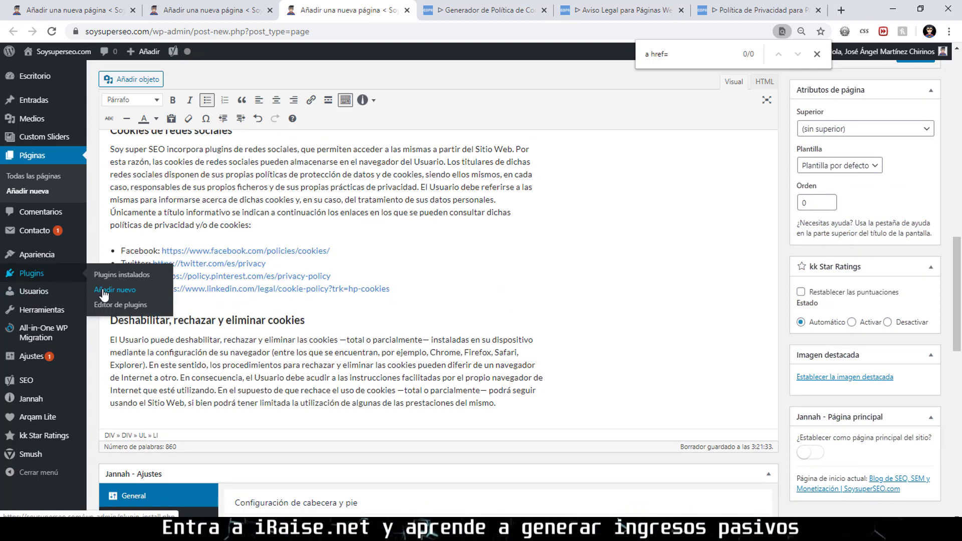
pyautogui.rightClick(102, 290)
# Open the Añadir plugins page in a new tab and search for nofollow.
pyautogui.click(114, 299)
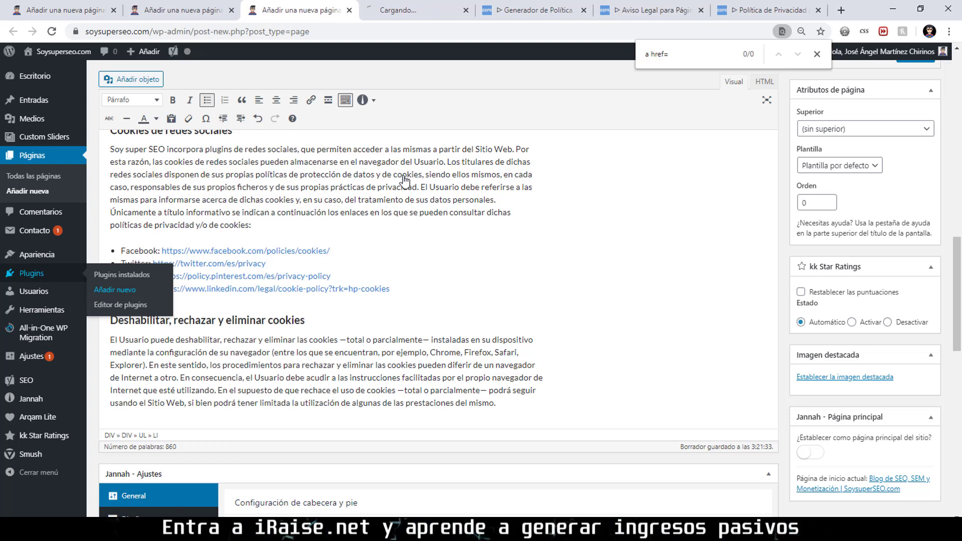
pyautogui.click(411, 17)
pyautogui.click(858, 109)
pyautogui.write('nofoll')
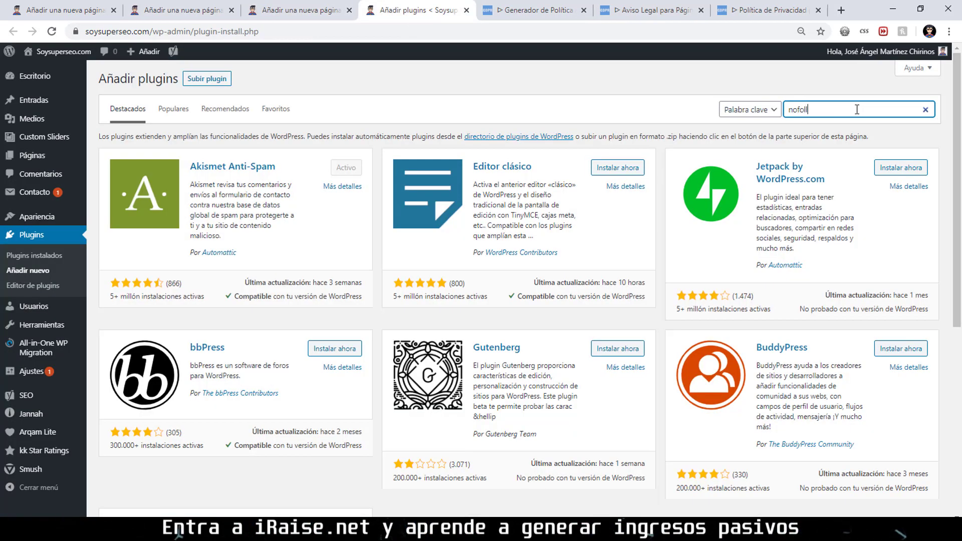
pyautogui.write('ow')
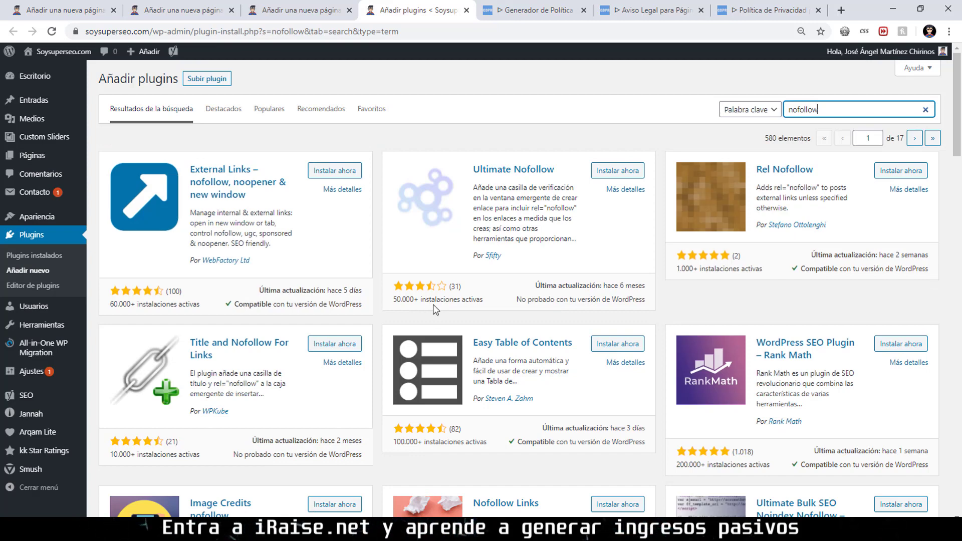
# Return to the cookie policy editor and save it as a draft.
pyautogui.click(636, 173)
pyautogui.hotkey('ctrl', 'pageup')
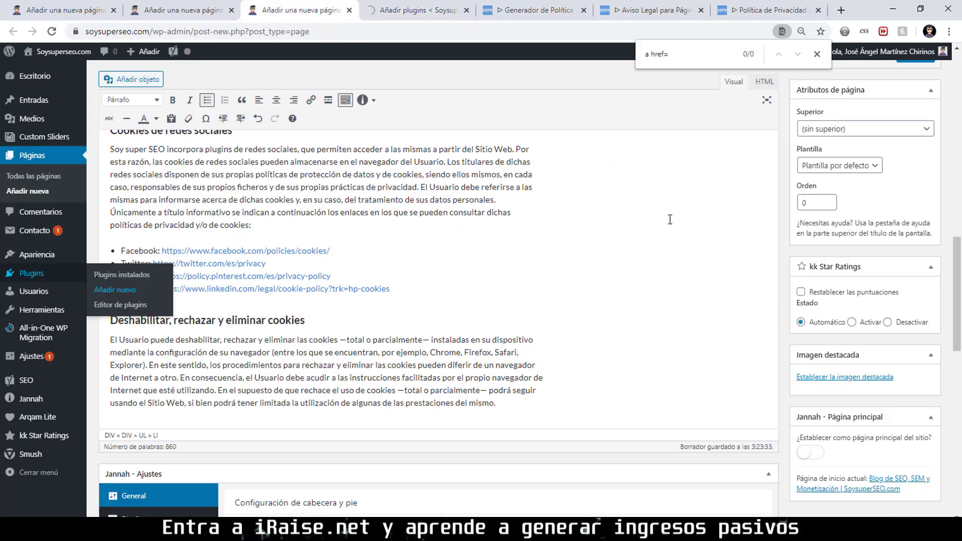
pyautogui.press('Escape')
pyautogui.scroll(15, 897, 197)
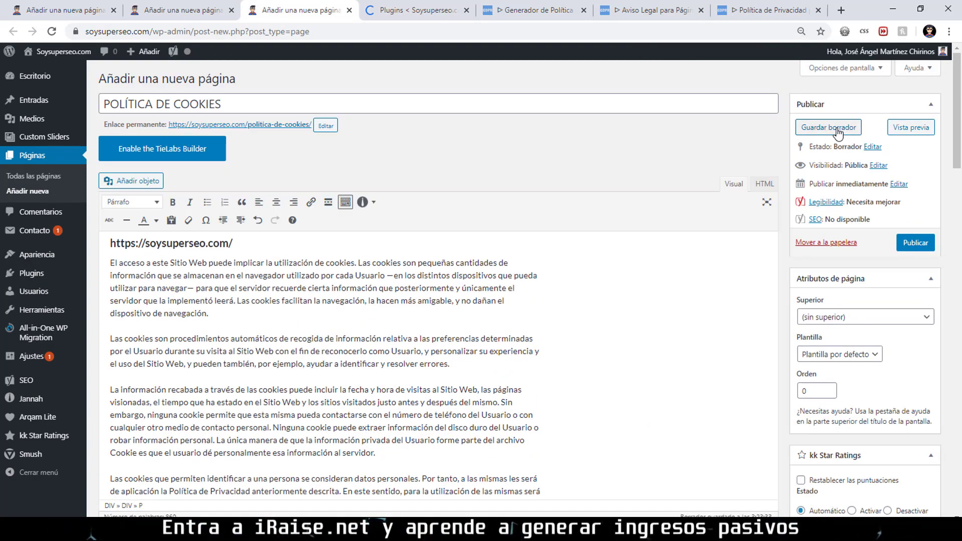
pyautogui.click(837, 129)
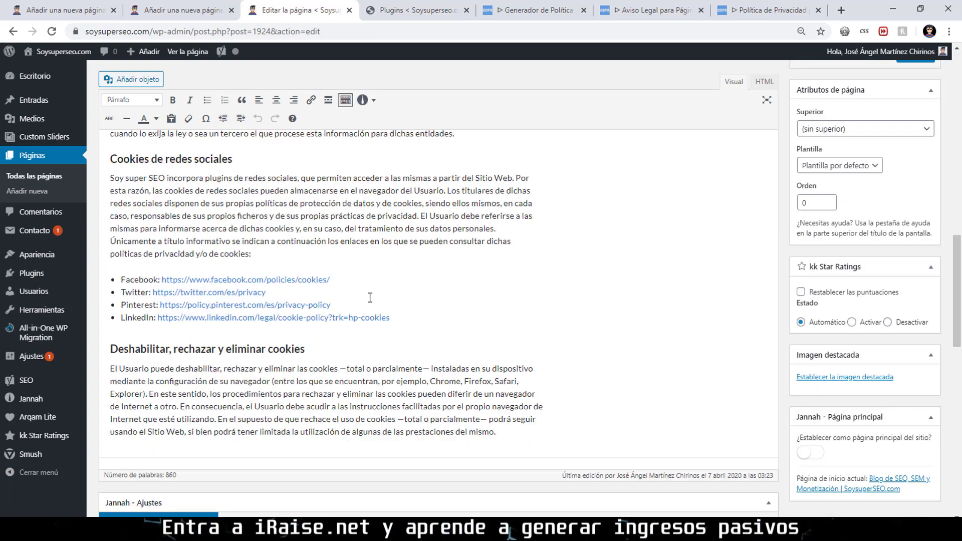
# Make the Facebook cookie link nofollow and open in a new tab.
pyautogui.click(275, 282)
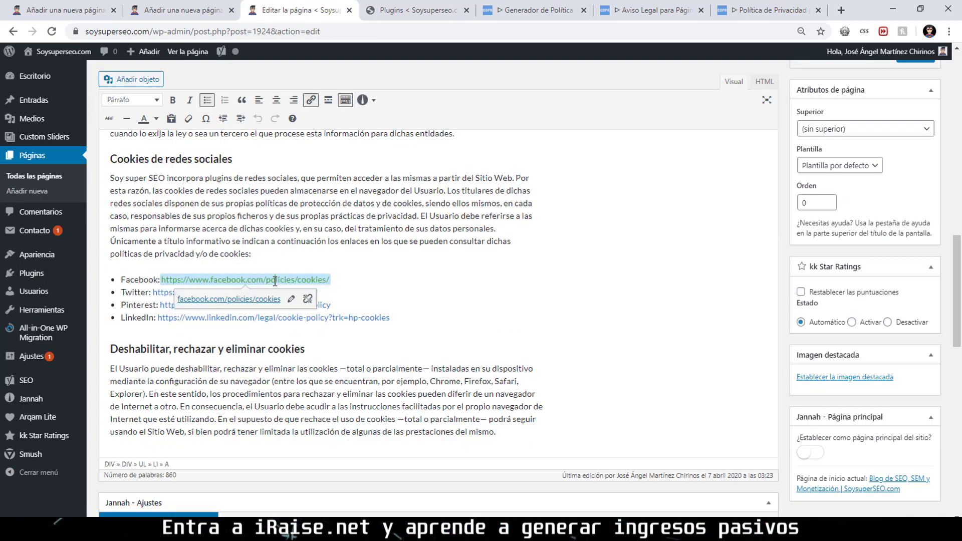
pyautogui.click(305, 299)
pyautogui.click(335, 299)
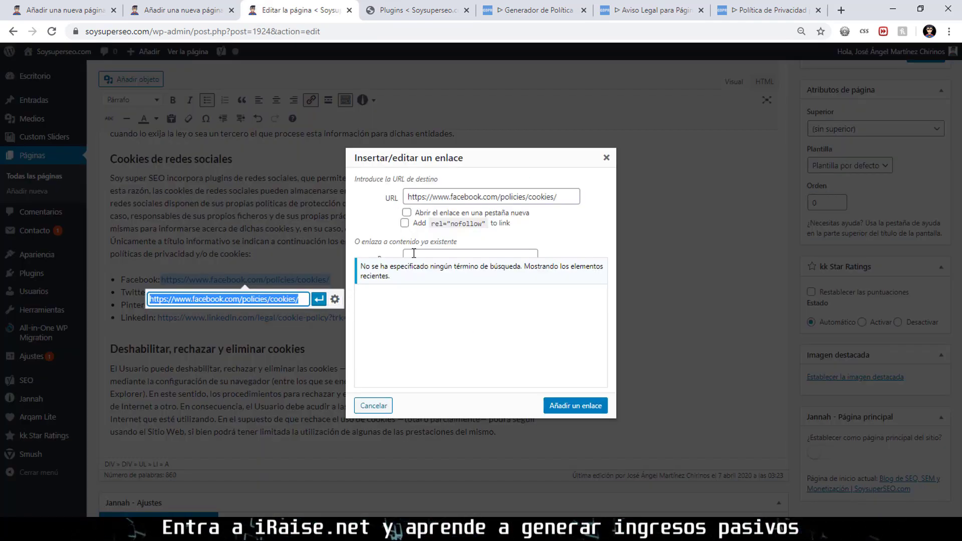
pyautogui.click(405, 223)
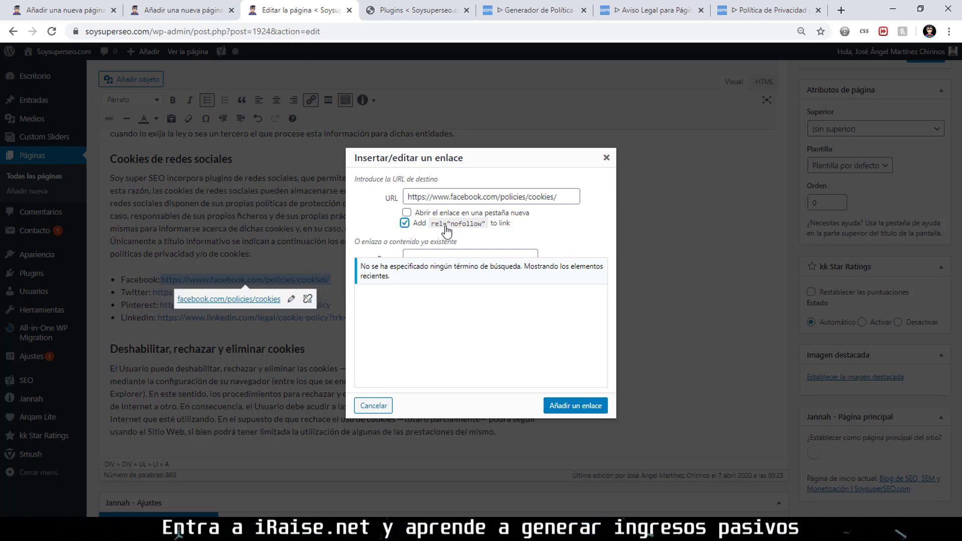
pyautogui.click(407, 213)
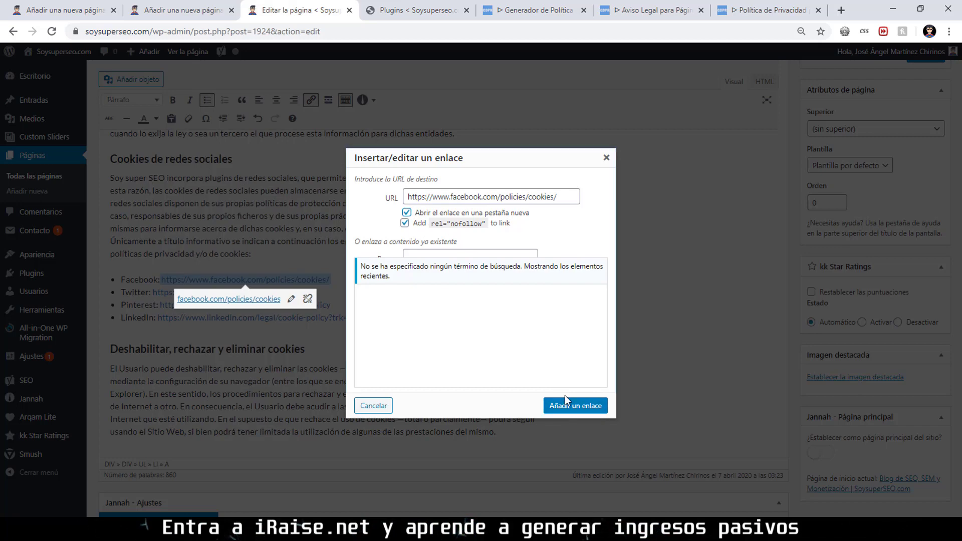
pyautogui.click(554, 406)
pyautogui.click(339, 350)
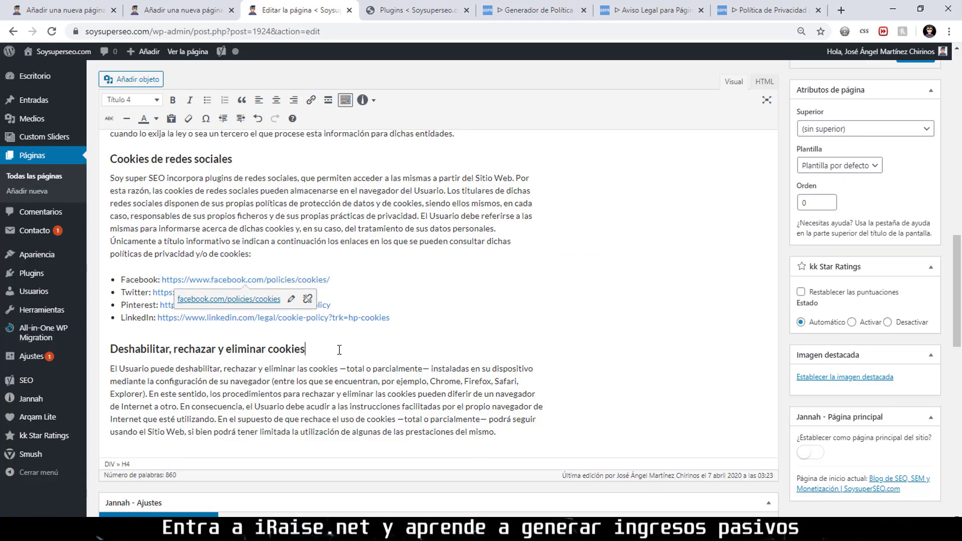
# Set the Twitter cookie link to open in a new tab.
pyautogui.click(170, 291)
pyautogui.click(244, 311)
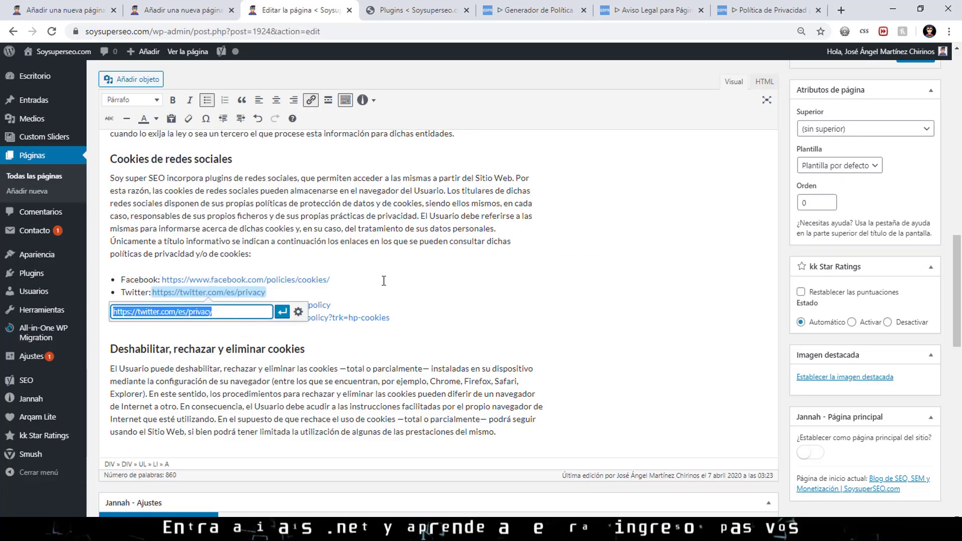
pyautogui.click(299, 312)
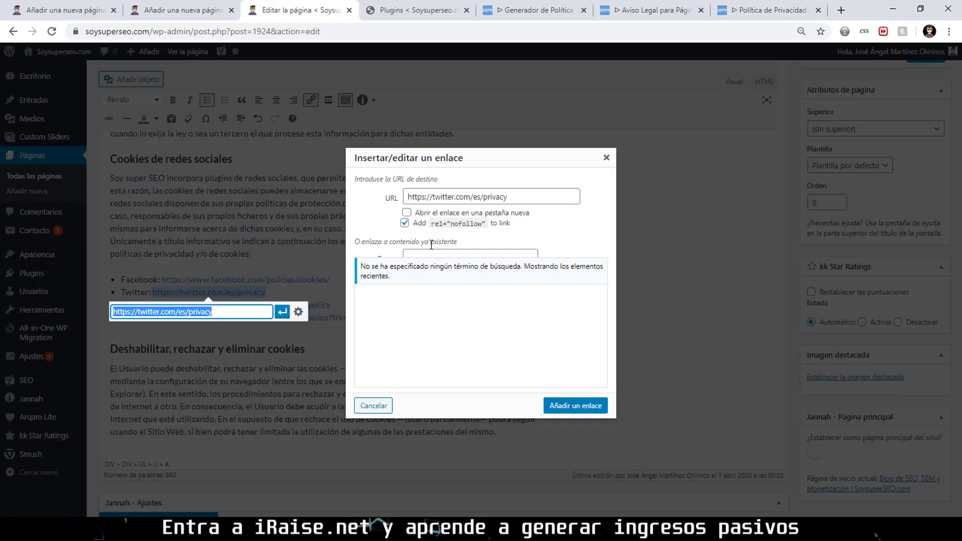
pyautogui.click(417, 214)
pyautogui.click(575, 405)
pyautogui.scroll(10, 513, 335)
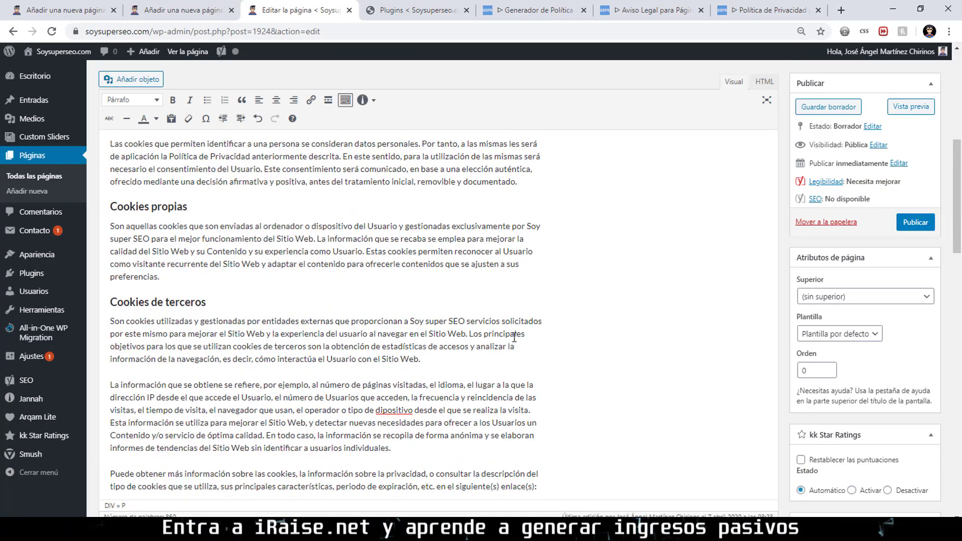
pyautogui.scroll(-2, 515, 337)
# Replace the preformatted Google Analytics URL block with a paragraph holding the pasted URL.
pyautogui.doubleClick(251, 399)
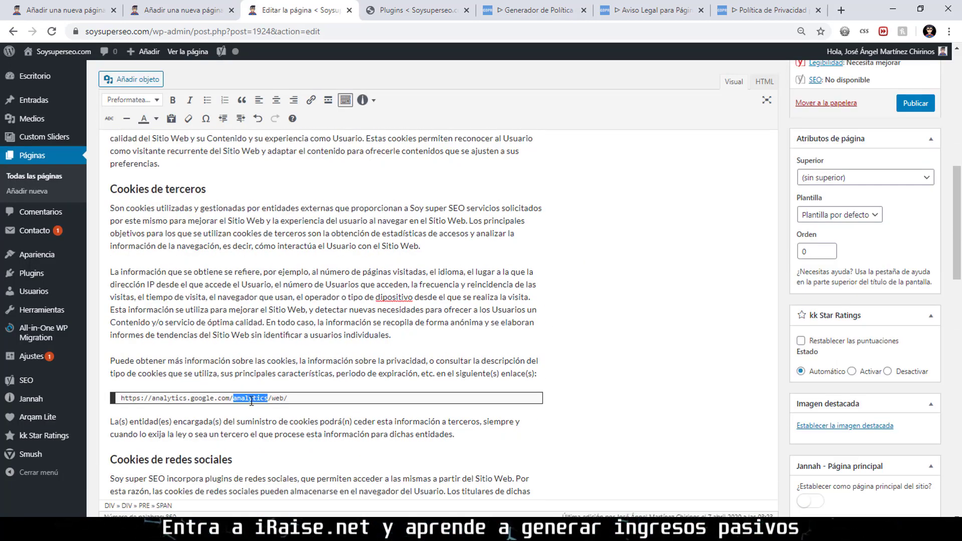
pyautogui.tripleClick(252, 399)
pyautogui.hotkey('ctrl', 'c')
pyautogui.press('BackSpace')
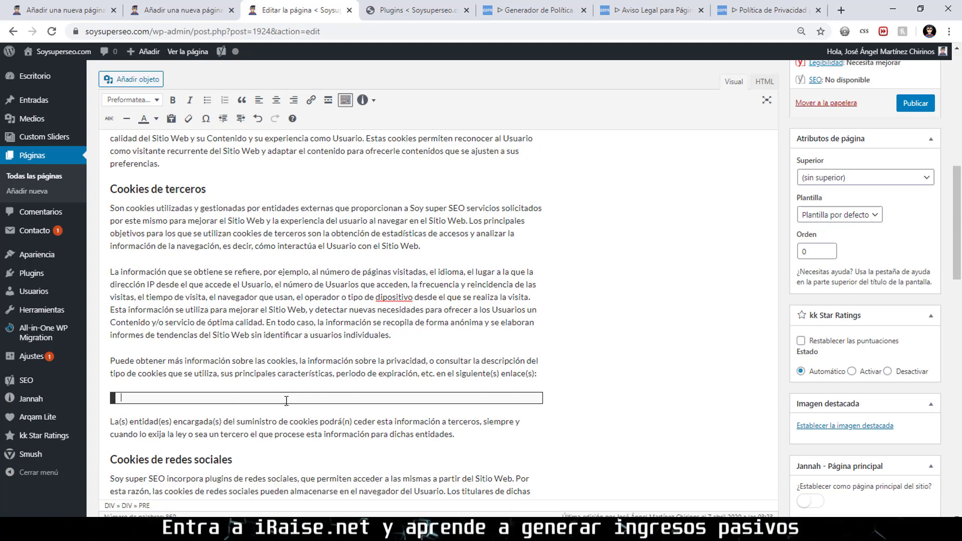
pyautogui.press('BackSpace')
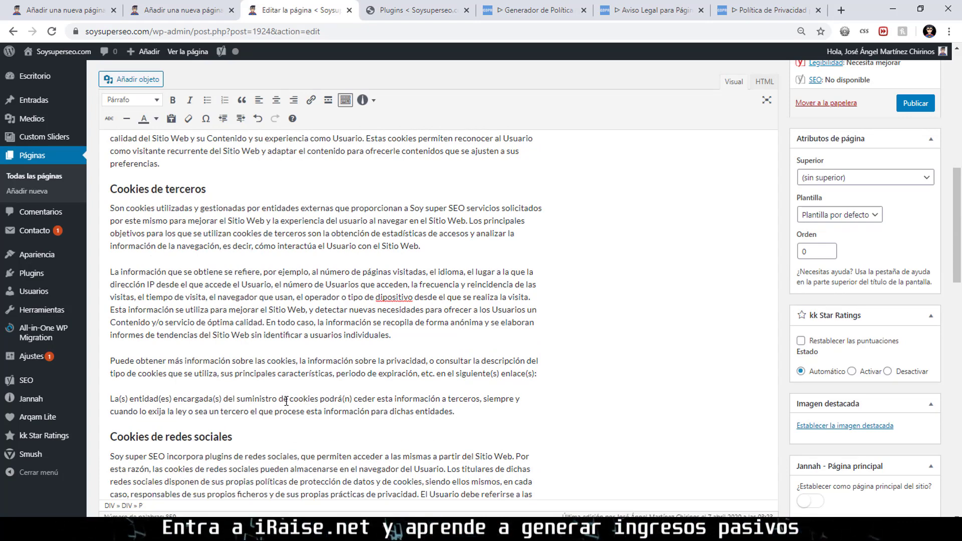
pyautogui.scroll(-1, 286, 401)
pyautogui.hotkey('ctrl', 'v')
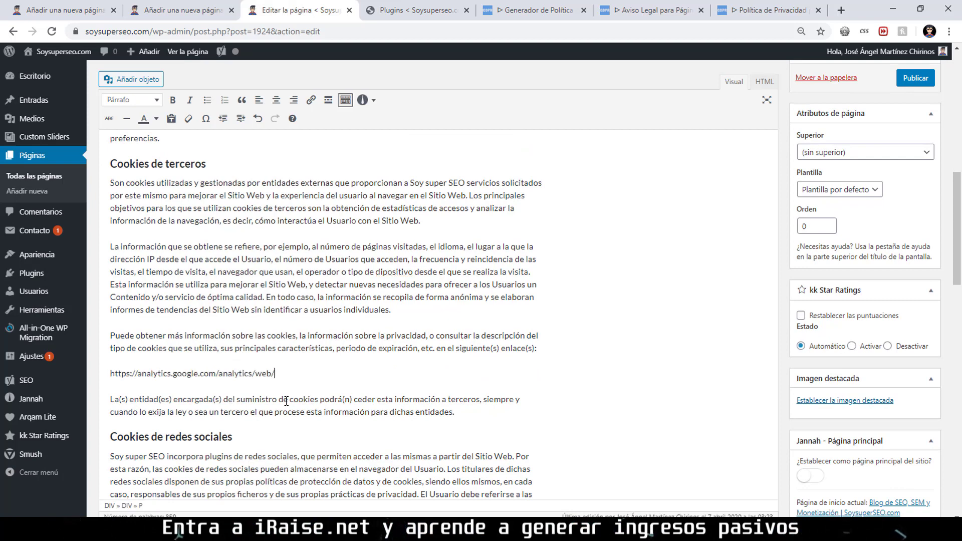
# Link the Google Analytics URL to itself, opening in a new tab with nofollow.
pyautogui.tripleClick(241, 371)
pyautogui.hotkey('ctrl', 'c')
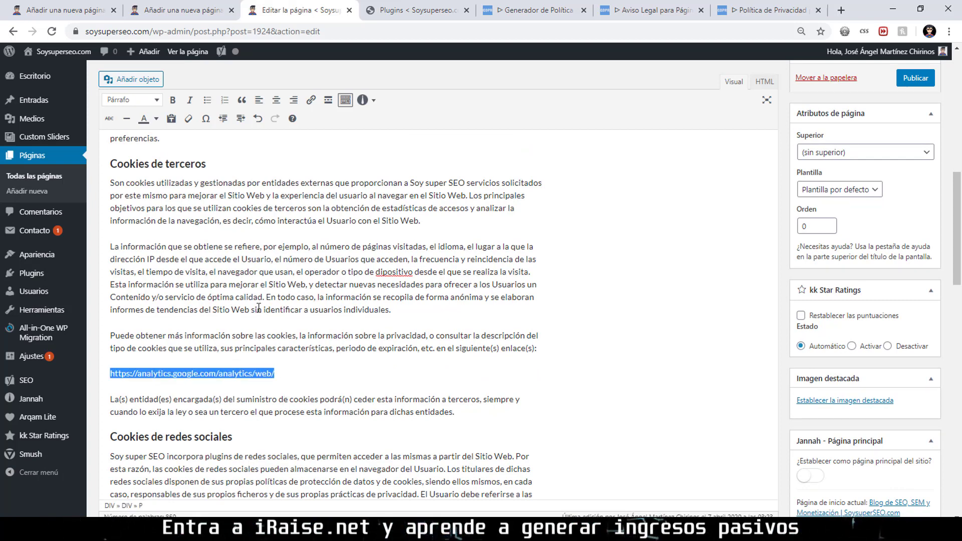
pyautogui.click(310, 100)
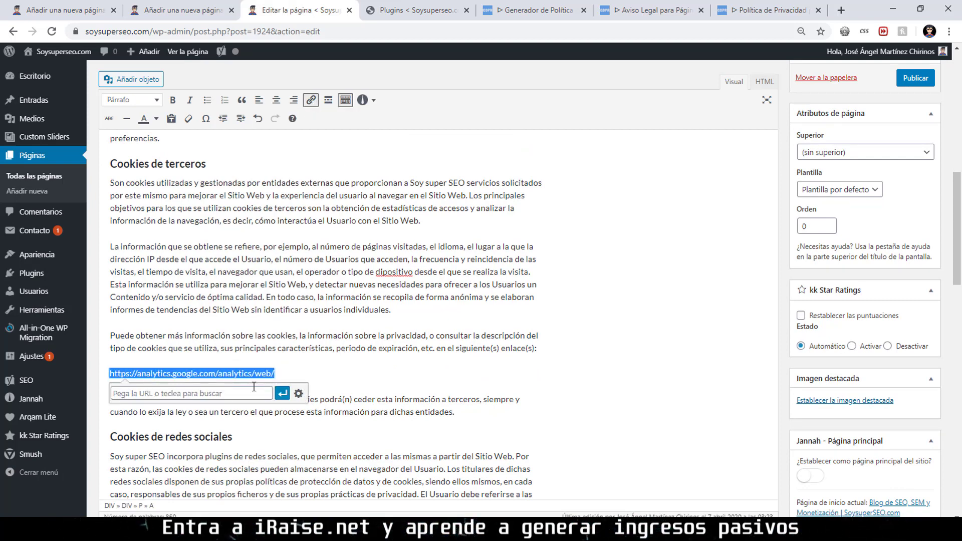
pyautogui.click(254, 388)
pyautogui.hotkey('ctrl', 'v')
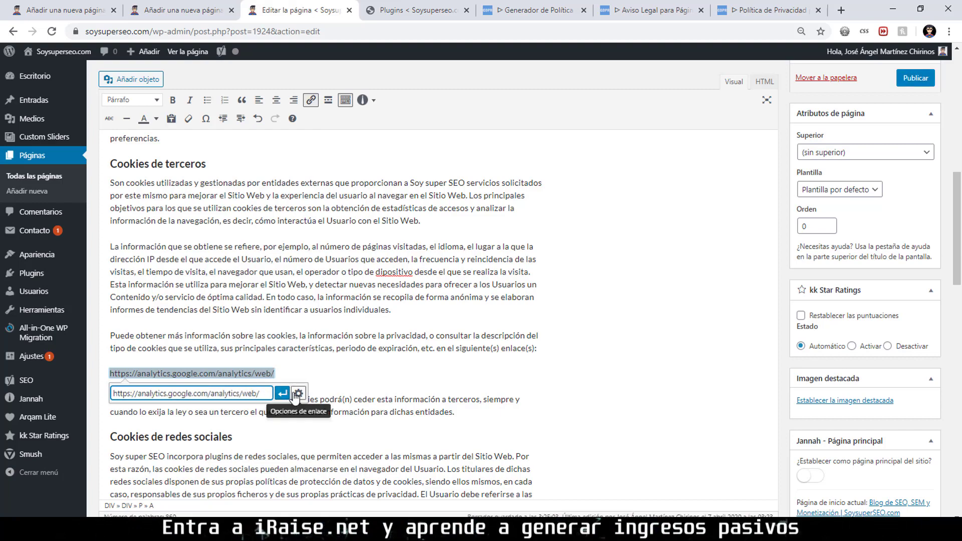
pyautogui.click(296, 394)
pyautogui.click(405, 223)
pyautogui.click(406, 213)
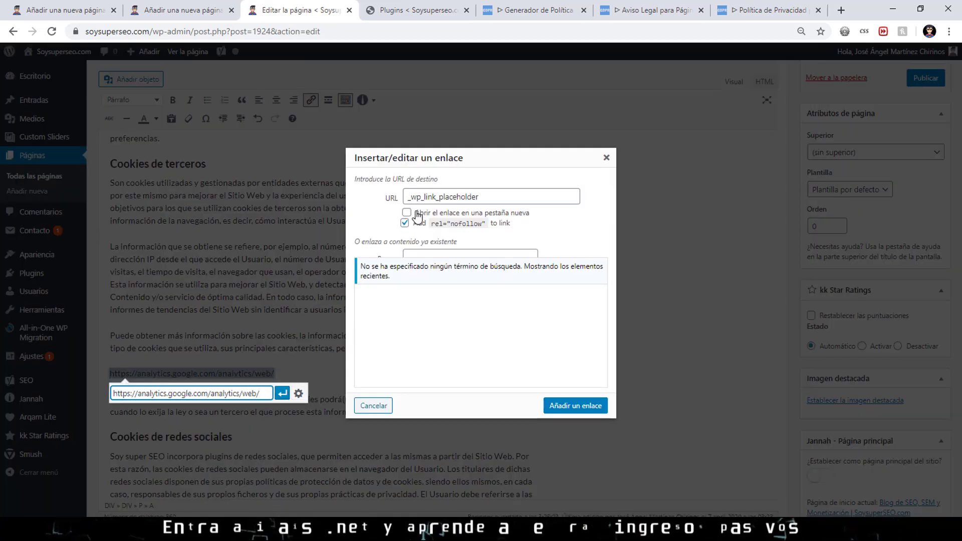
pyautogui.click(576, 405)
pyautogui.scroll(5, 425, 365)
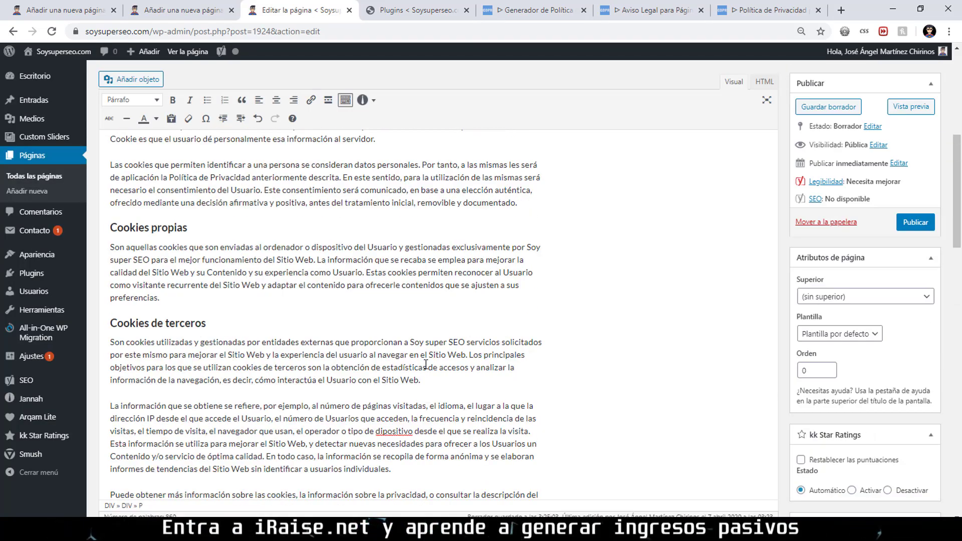
pyautogui.scroll(5, 425, 365)
# Expand Yoast's Contenido esencial and Avanzado sections, then publish the POLÍTICA DE COOKIES page.
pyautogui.scroll(-20, 425, 366)
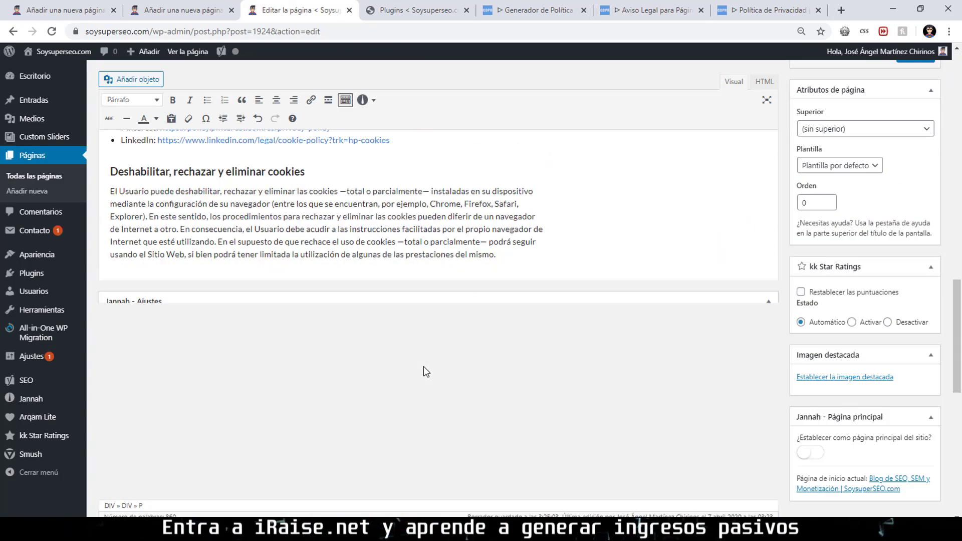
pyautogui.click(251, 433)
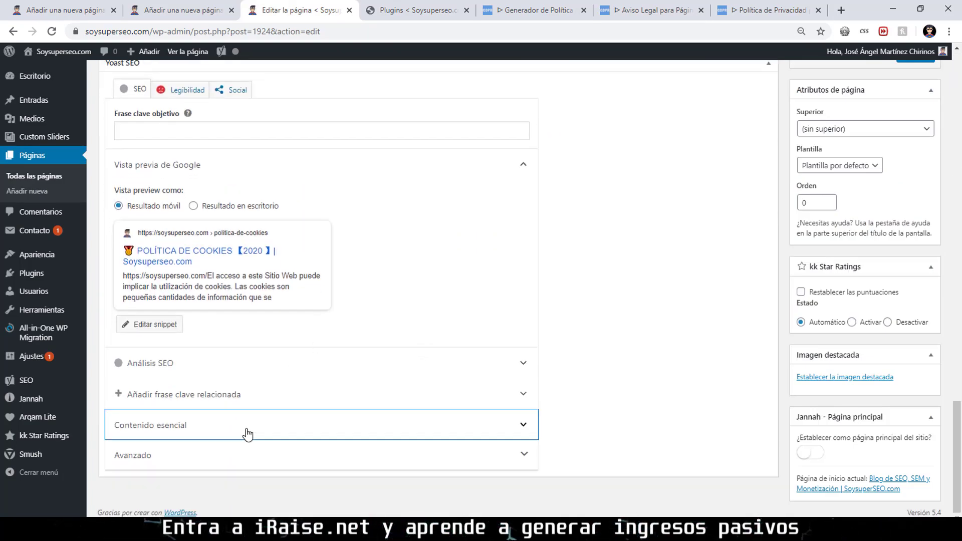
pyautogui.click(215, 452)
pyautogui.scroll(-5, 333, 436)
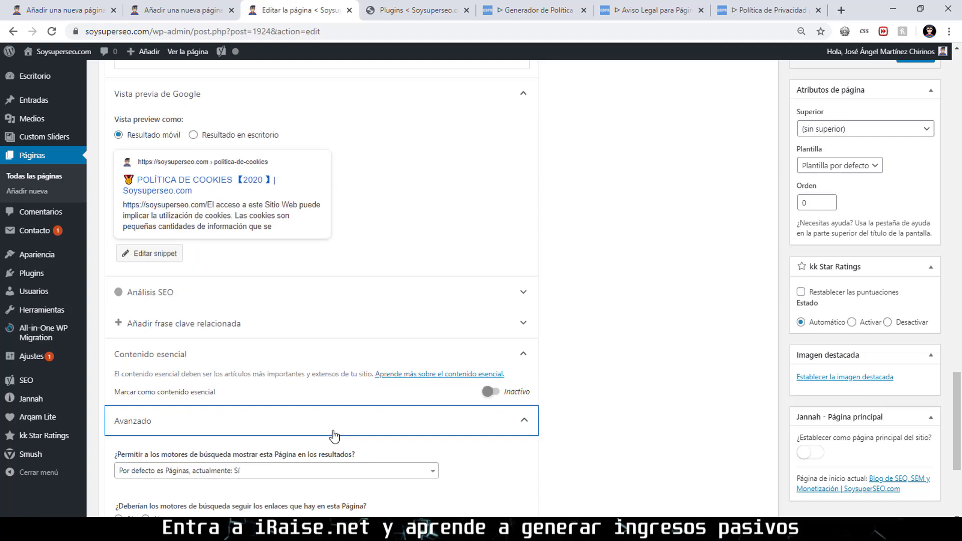
pyautogui.click(146, 311)
pyautogui.scroll(15, 571, 339)
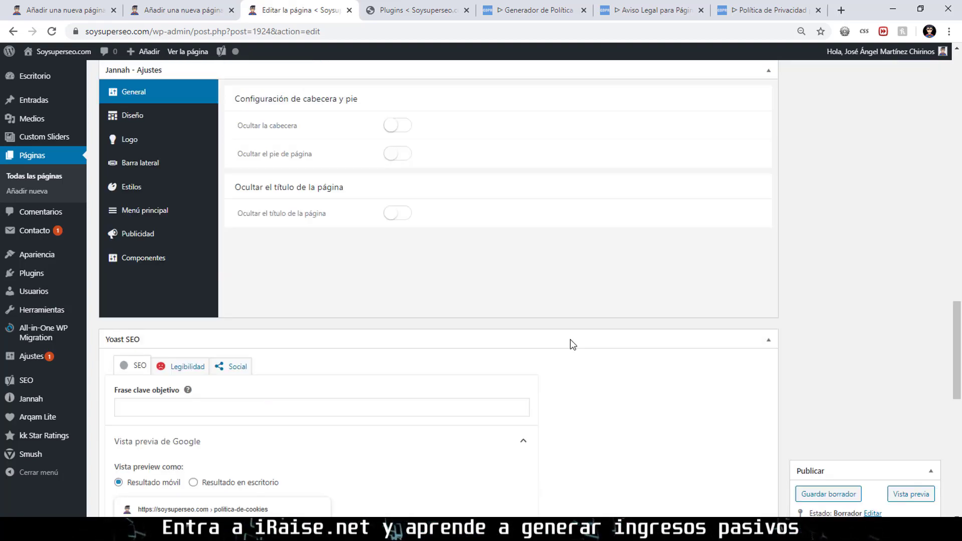
pyautogui.click(917, 222)
pyautogui.scroll(10, 920, 225)
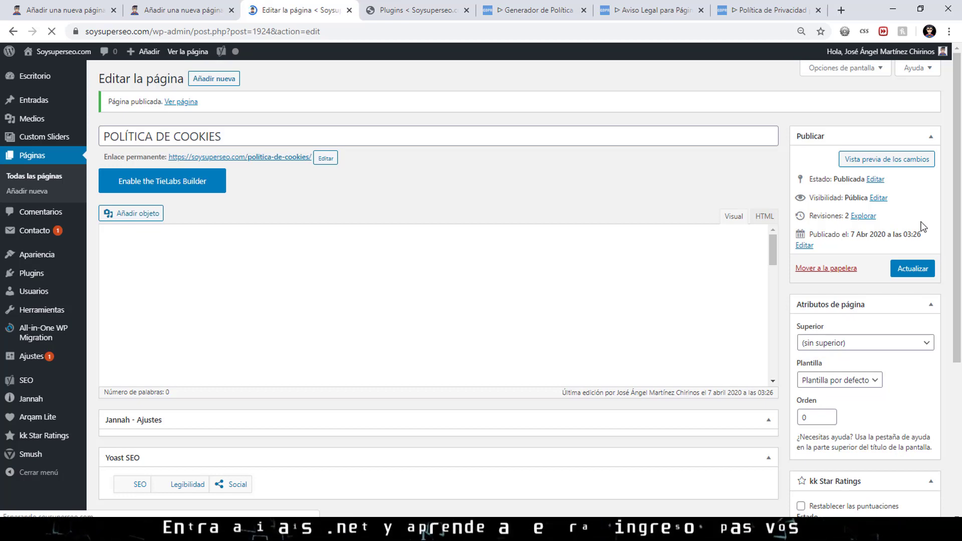
# Glance at the installed plugins list, then come back to the legal notice generator form.
pyautogui.click(647, 10)
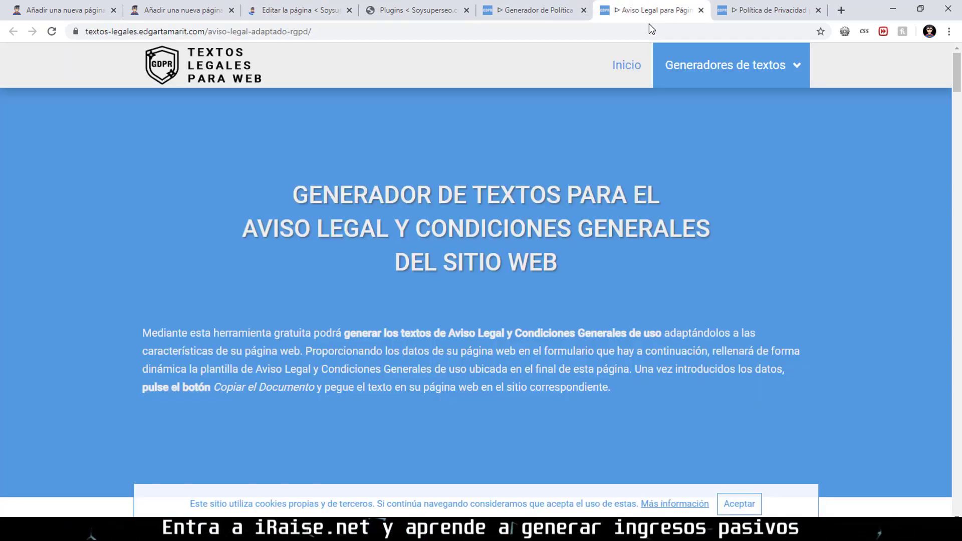
pyautogui.scroll(-20, 639, 287)
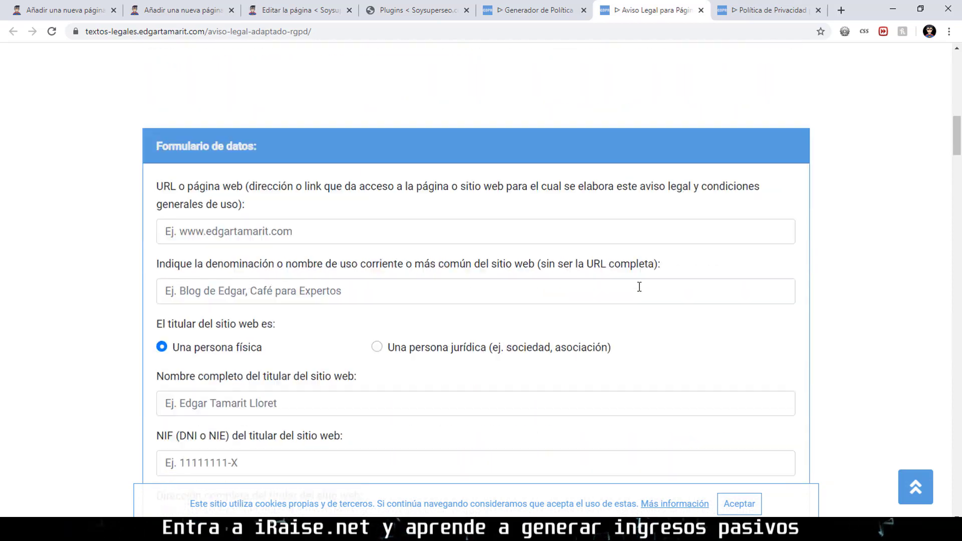
pyautogui.scroll(7, 453, 218)
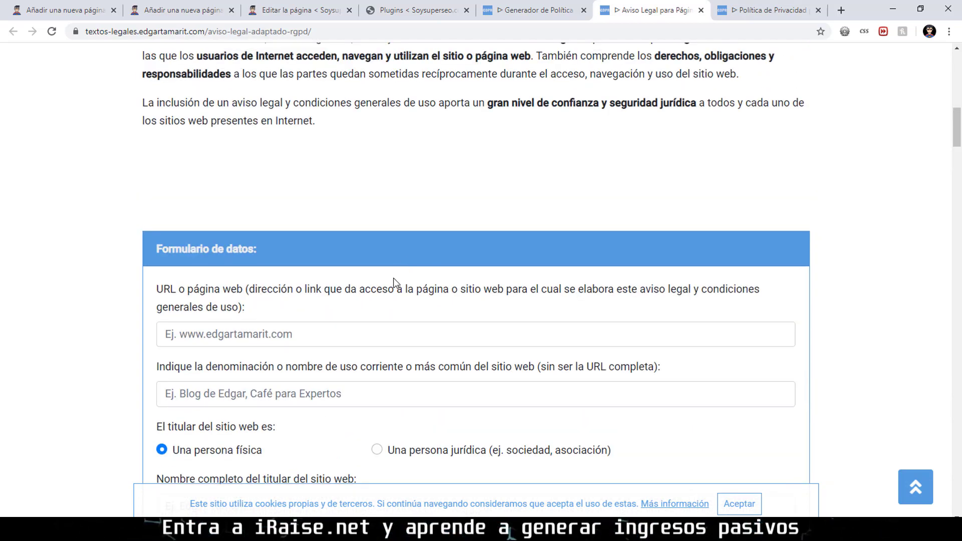
pyautogui.click(443, 5)
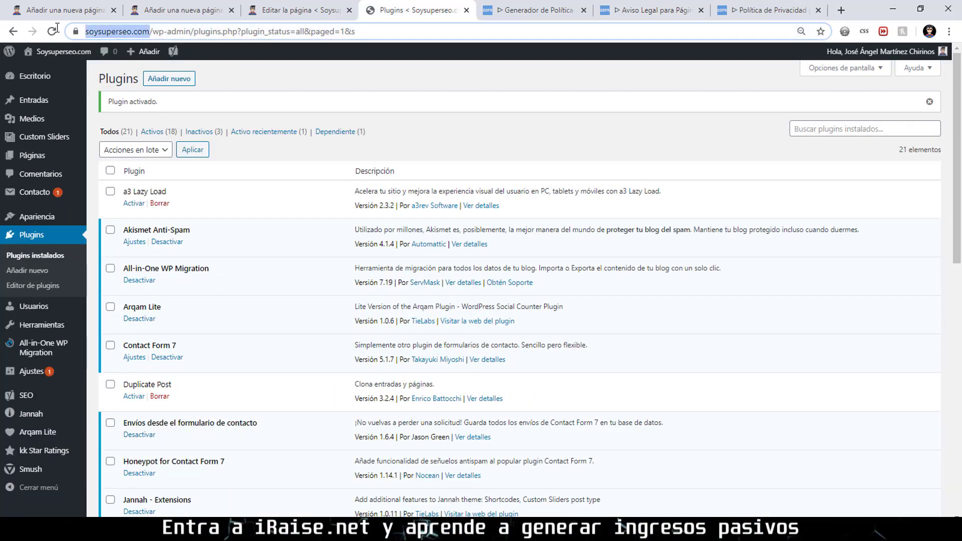
pyautogui.click(650, 10)
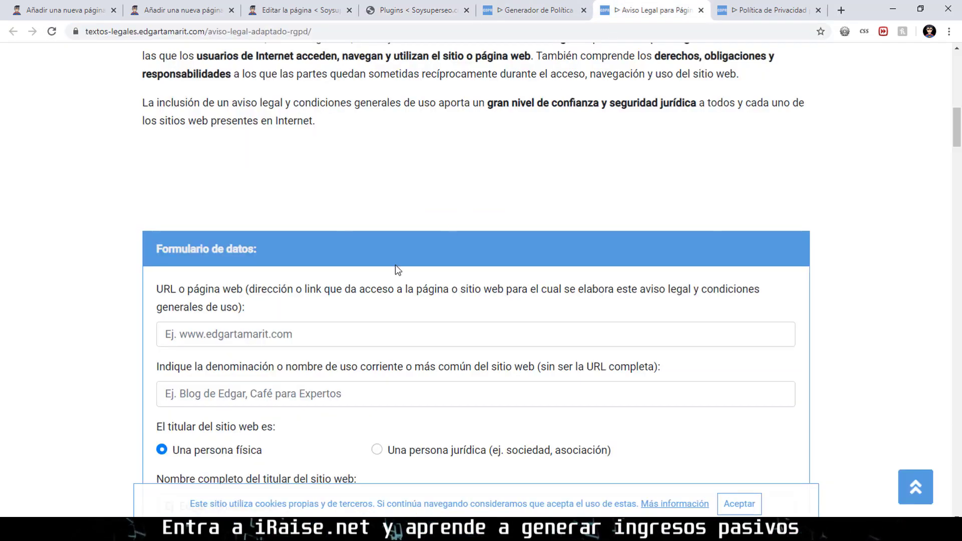
pyautogui.click(298, 326)
pyautogui.write('https://soysuperseo.com/')
pyautogui.click(297, 385)
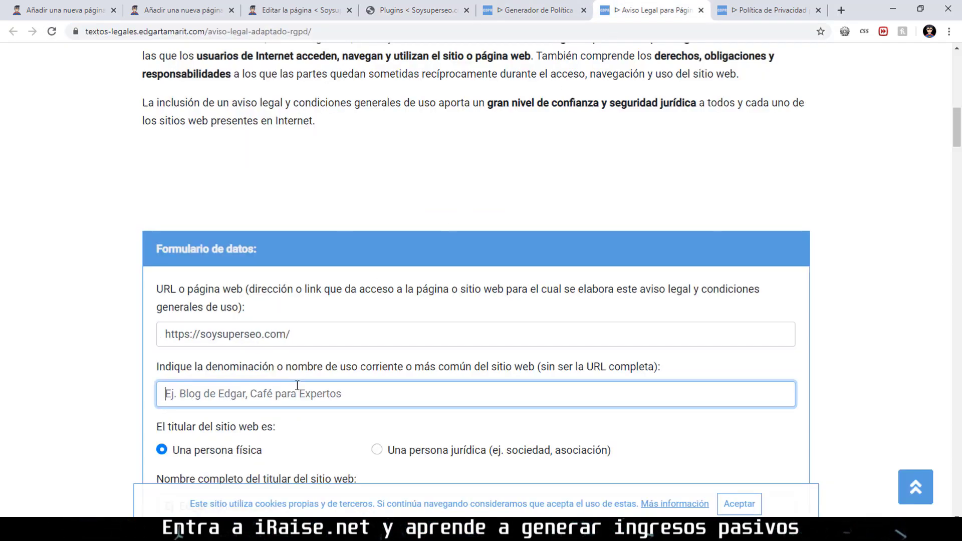
pyautogui.write('Soy super SEO')
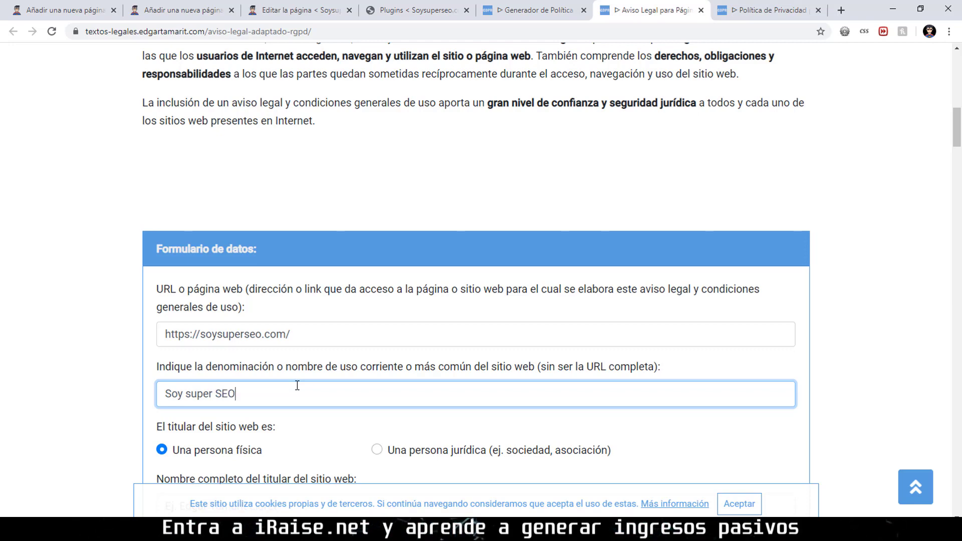
pyautogui.scroll(-4, 330, 362)
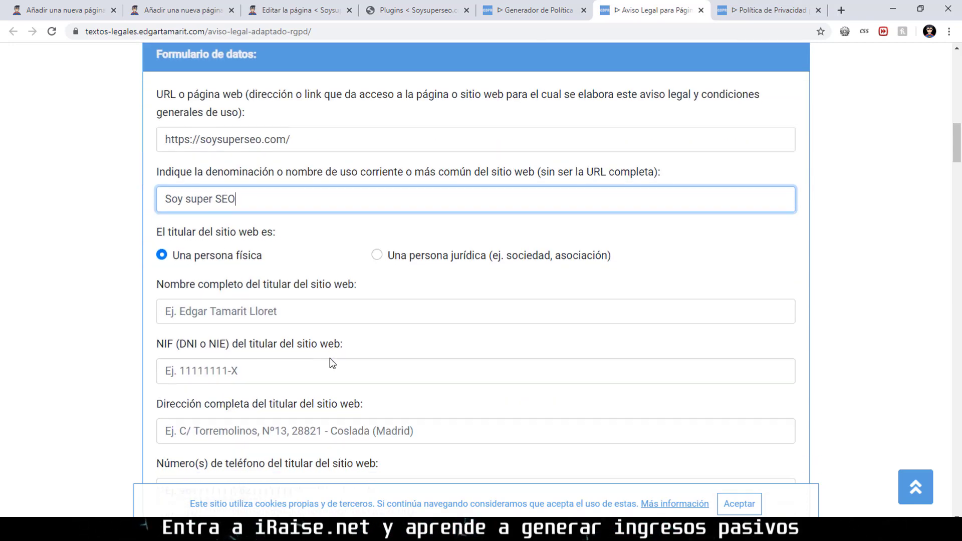
pyautogui.click(250, 309)
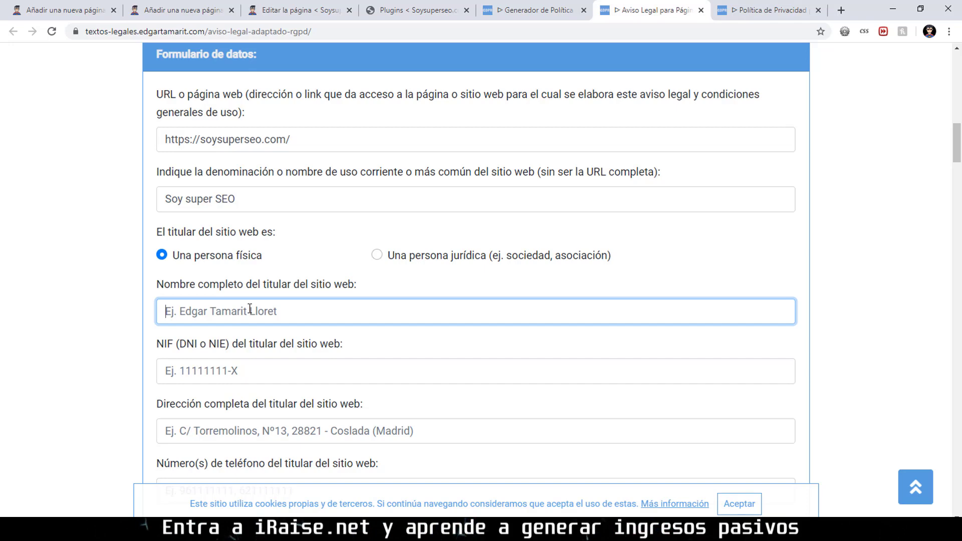
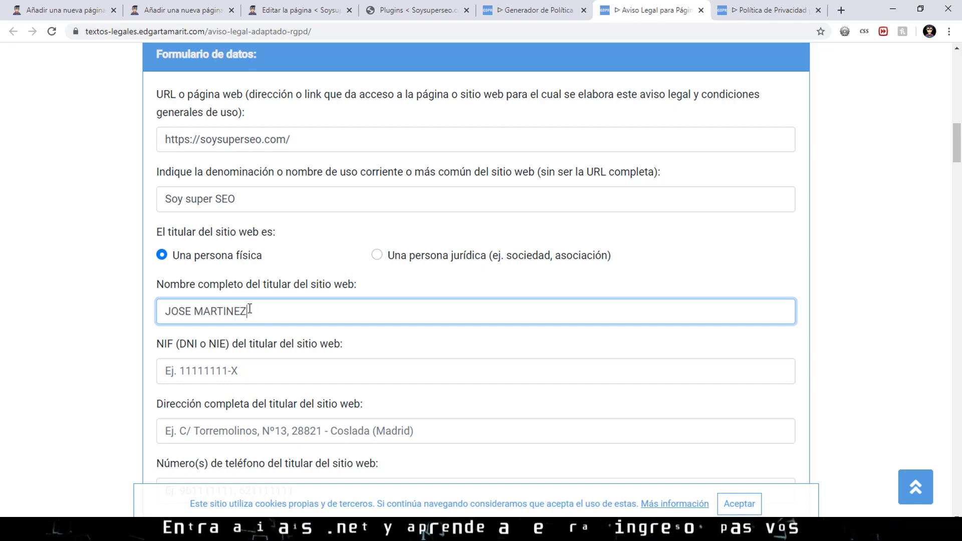
# Enter the owner's full name and NIF in the legal notice form.
pyautogui.click(271, 369)
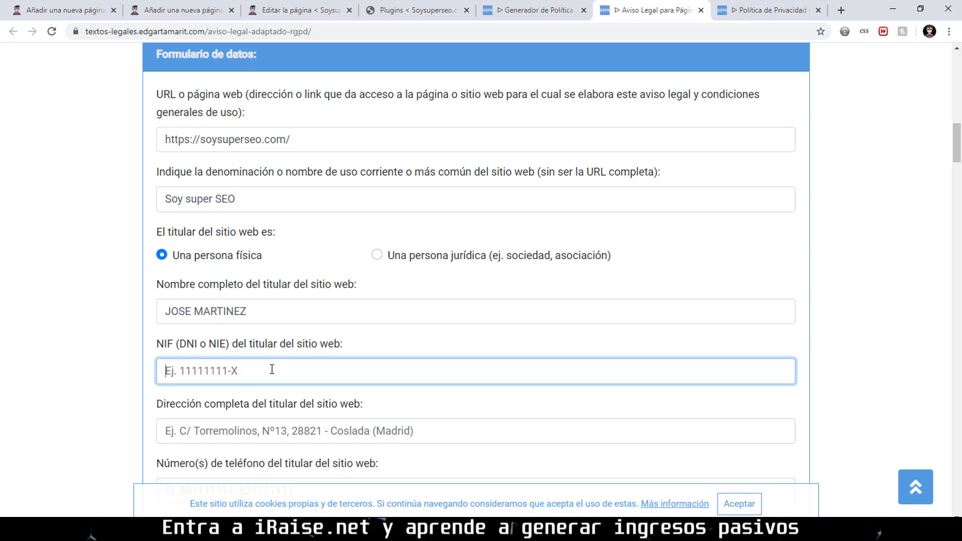
pyautogui.write('08010')
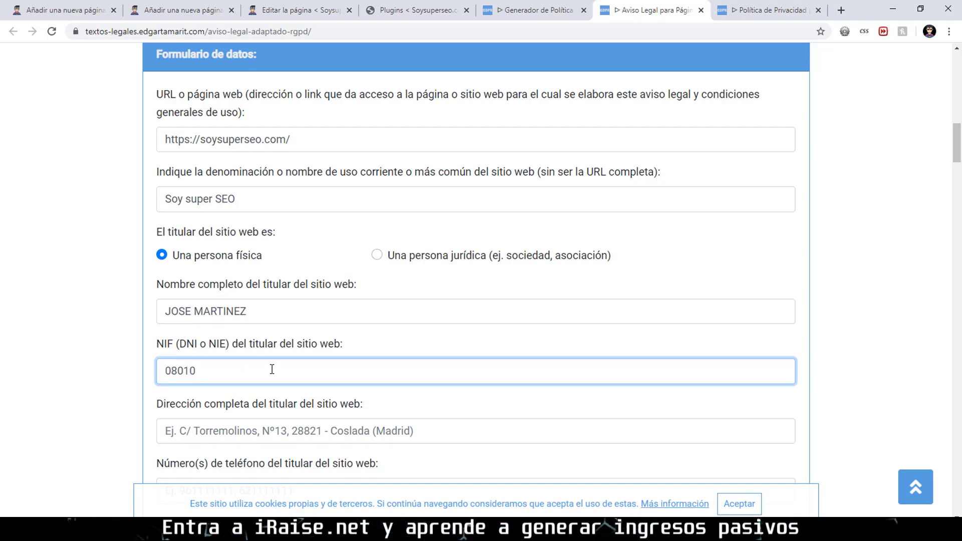
pyautogui.press('BackSpace')
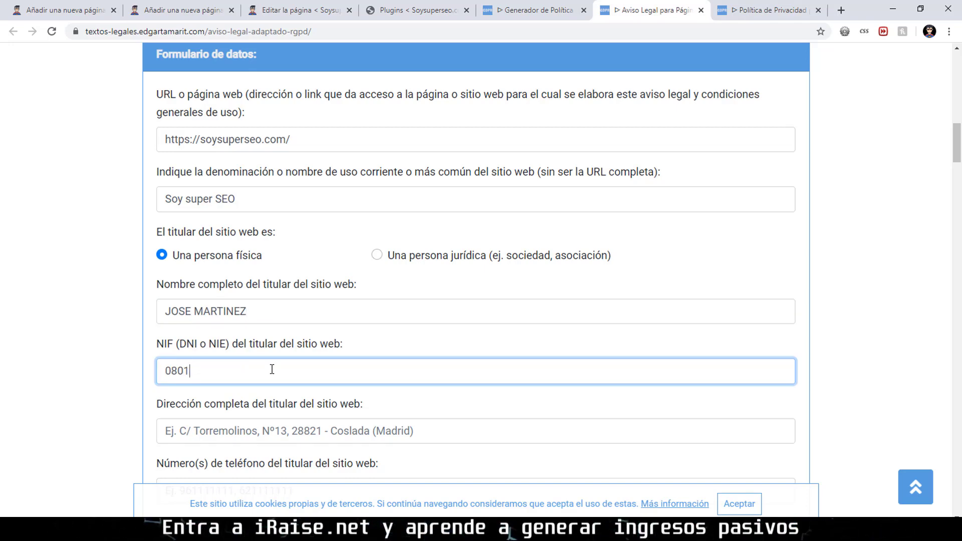
pyautogui.scroll(-2, 250, 332)
# Enter the owner's address, correcting the mistyped city name.
pyautogui.click(184, 315)
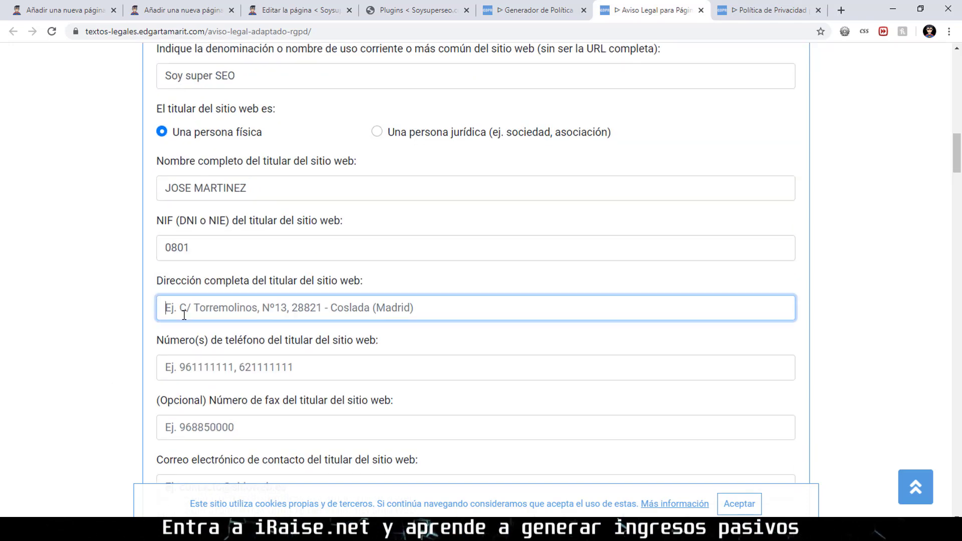
pyautogui.write('TEGUCIPAL')
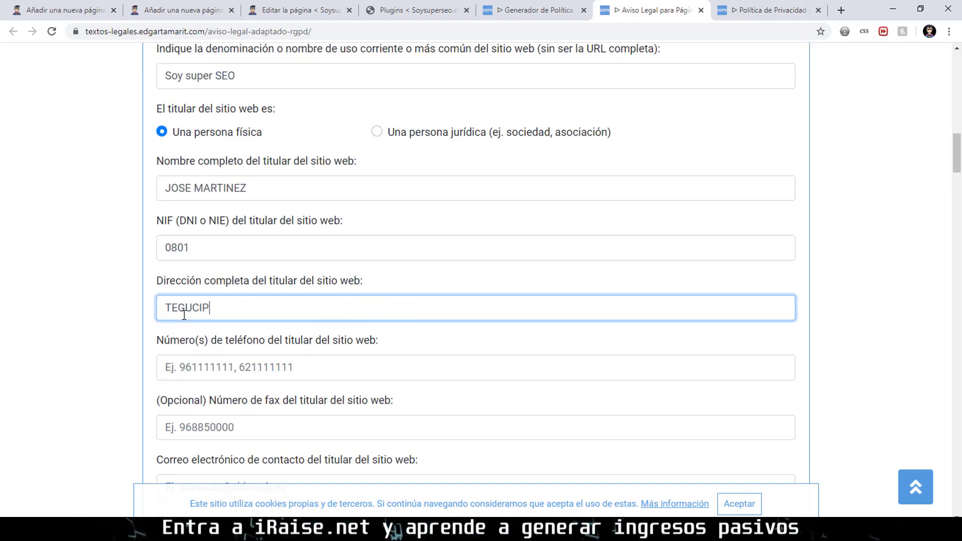
pyautogui.press('BackSpace')
pyautogui.press('BackSpace')
pyautogui.press('BackSpace')
pyautogui.write('G')
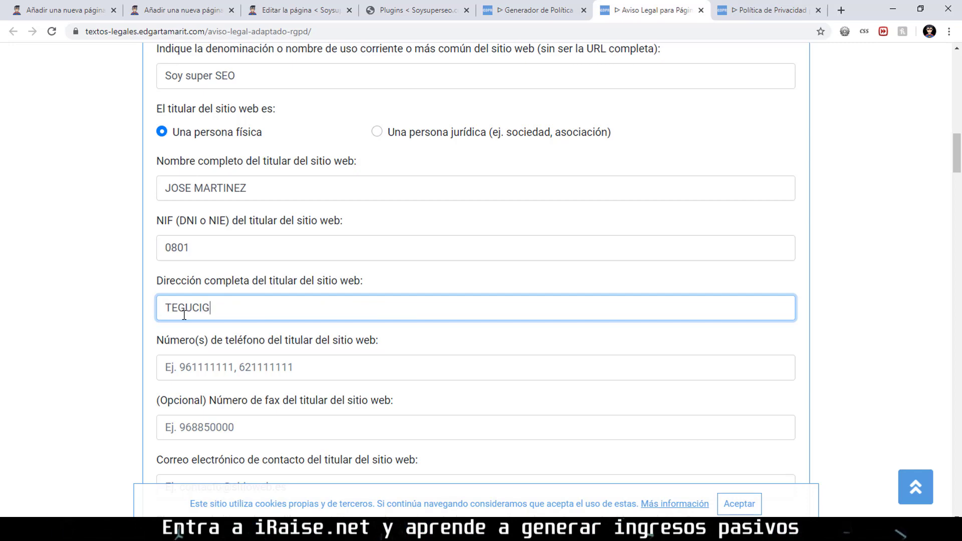
pyautogui.write('ALPA')
pyautogui.scroll(-1, 286, 296)
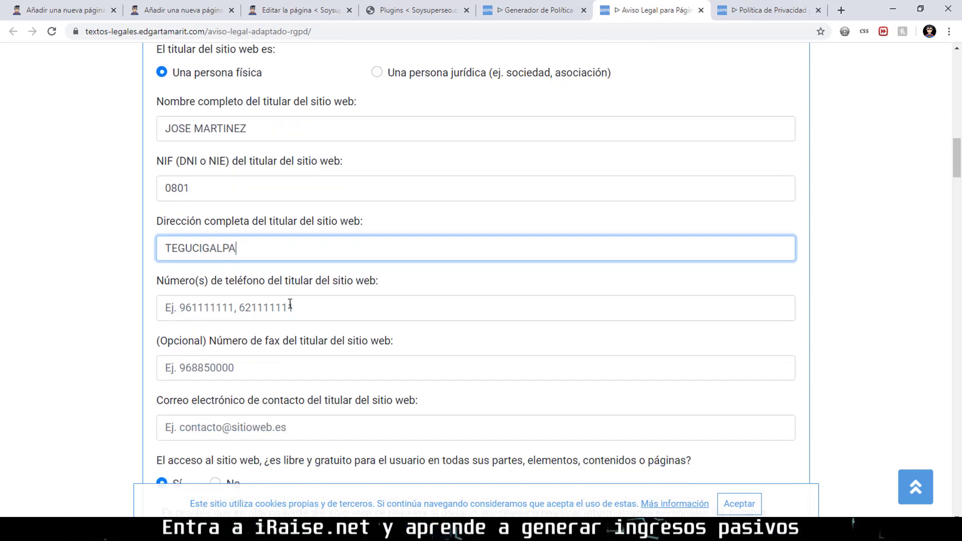
# Fill in the owner's phone number and contact e-mail address.
pyautogui.click(291, 306)
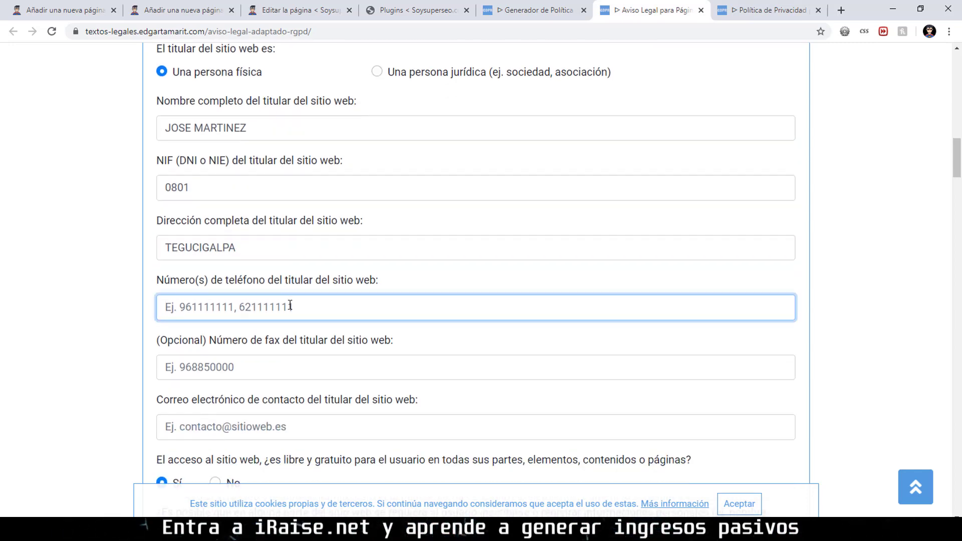
pyautogui.write('0808')
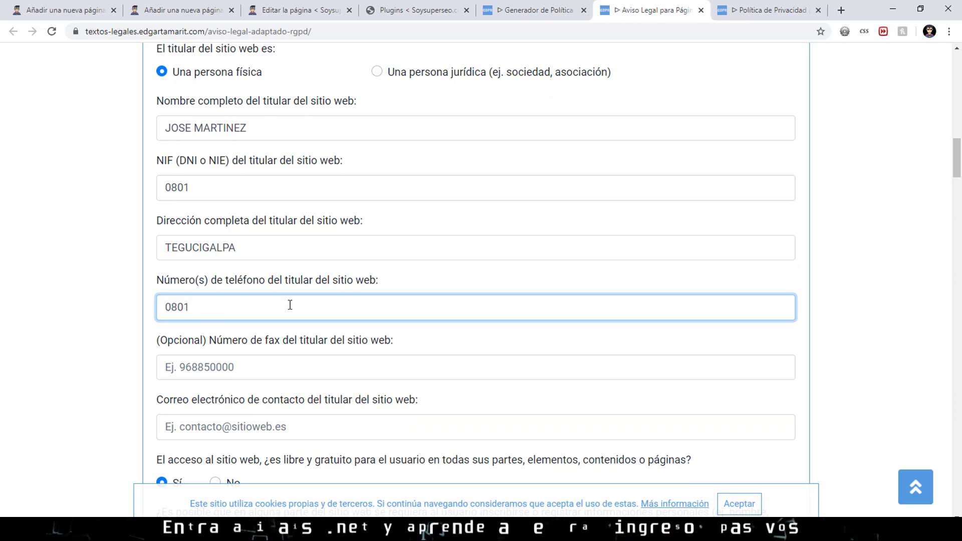
pyautogui.scroll(-2, 280, 278)
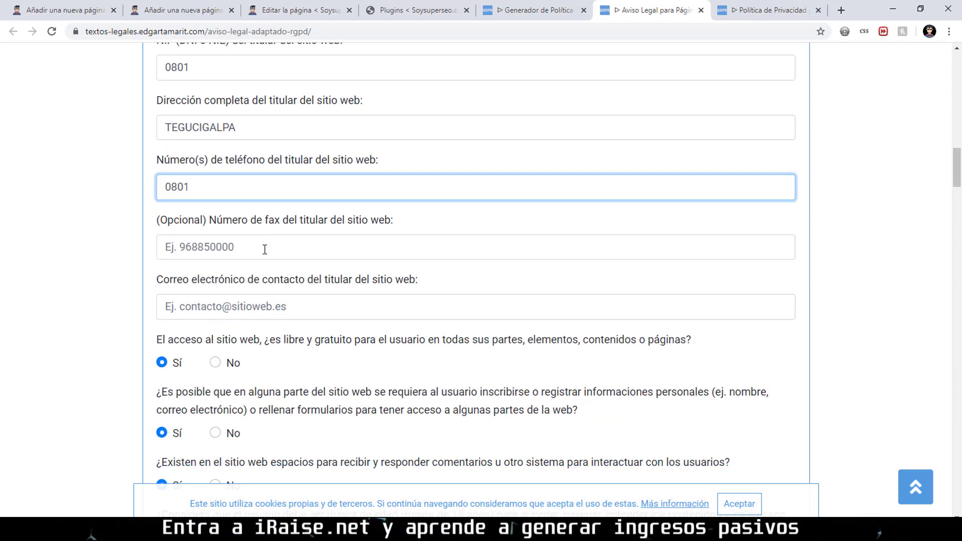
pyautogui.click(281, 308)
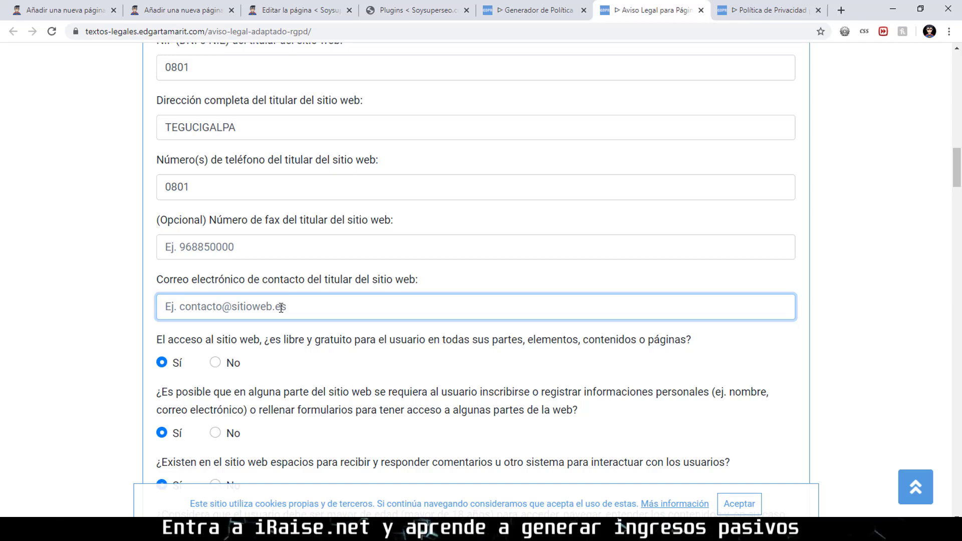
pyautogui.press('Tab')
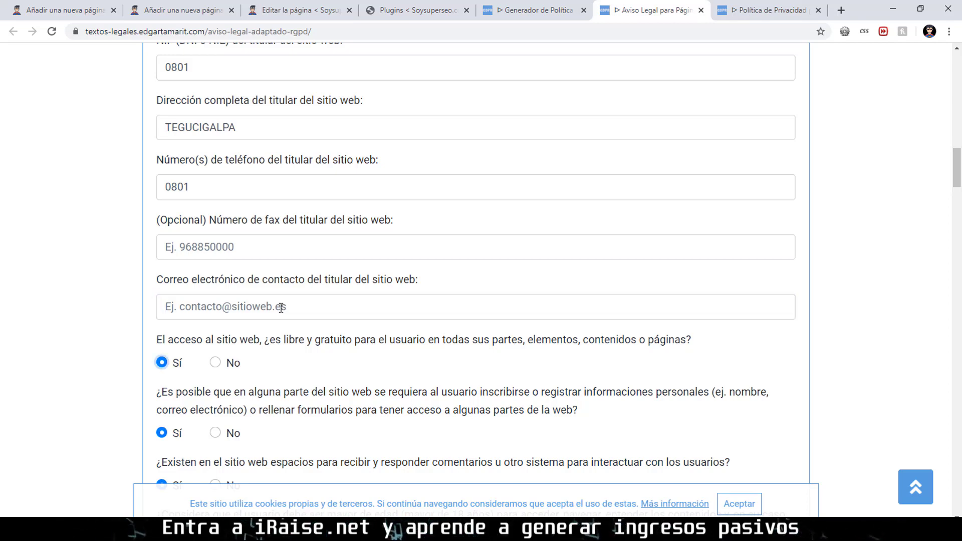
pyautogui.click(215, 305)
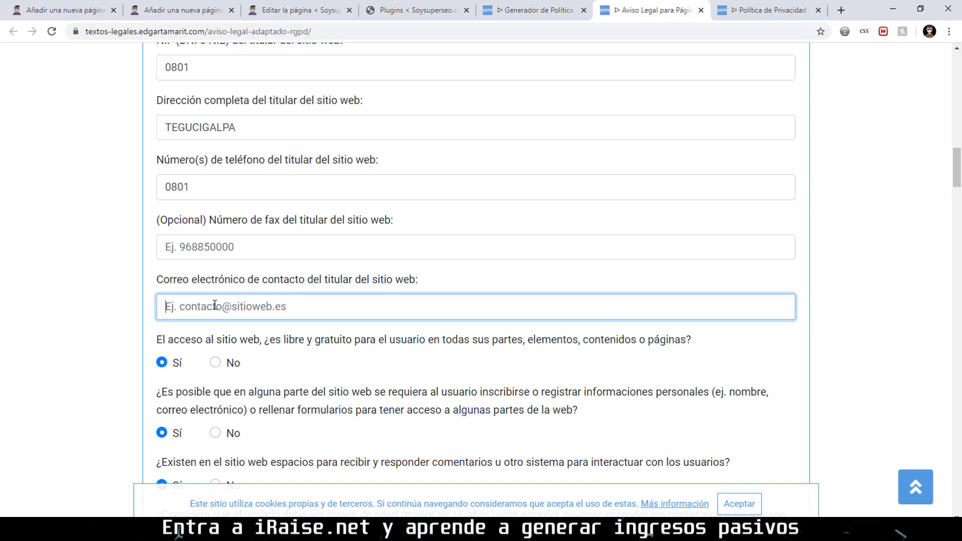
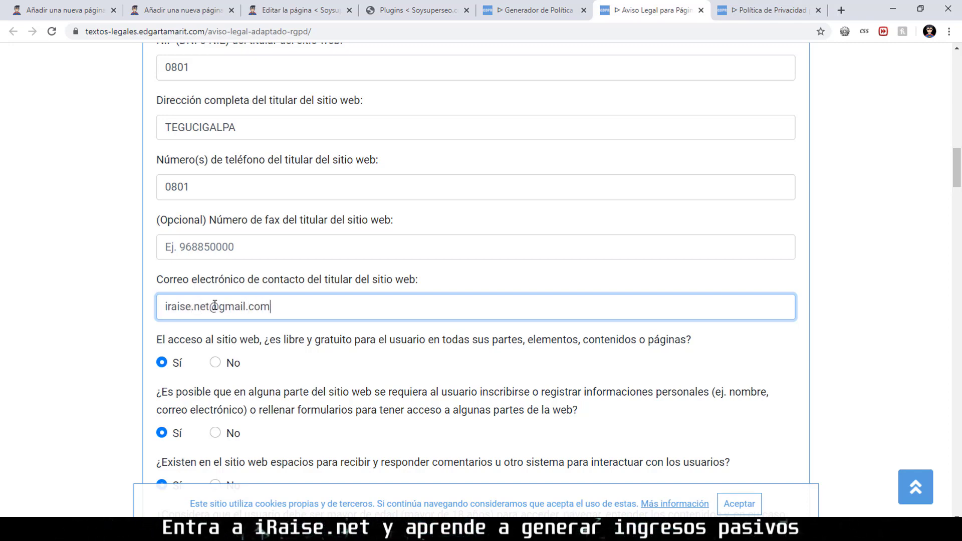
pyautogui.scroll(-1, 255, 288)
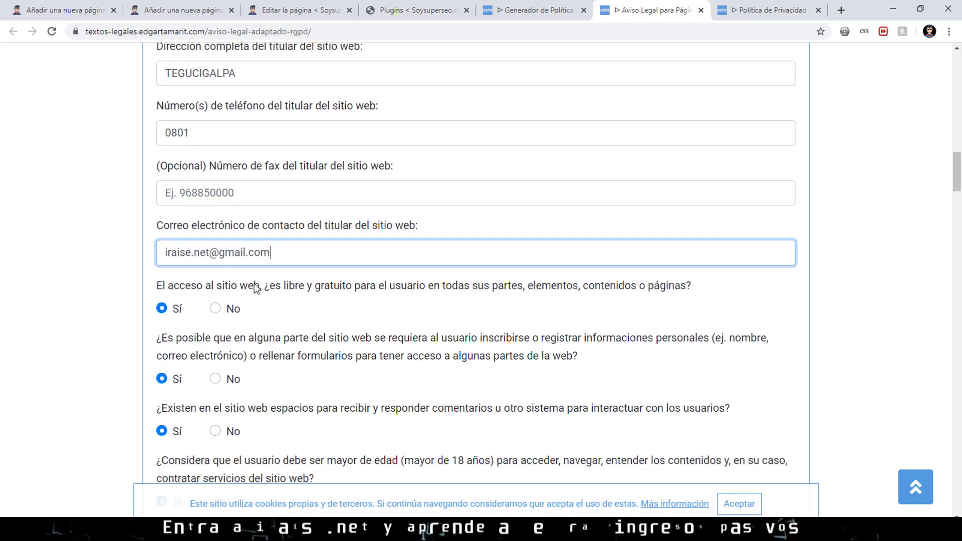
pyautogui.scroll(-1, 308, 232)
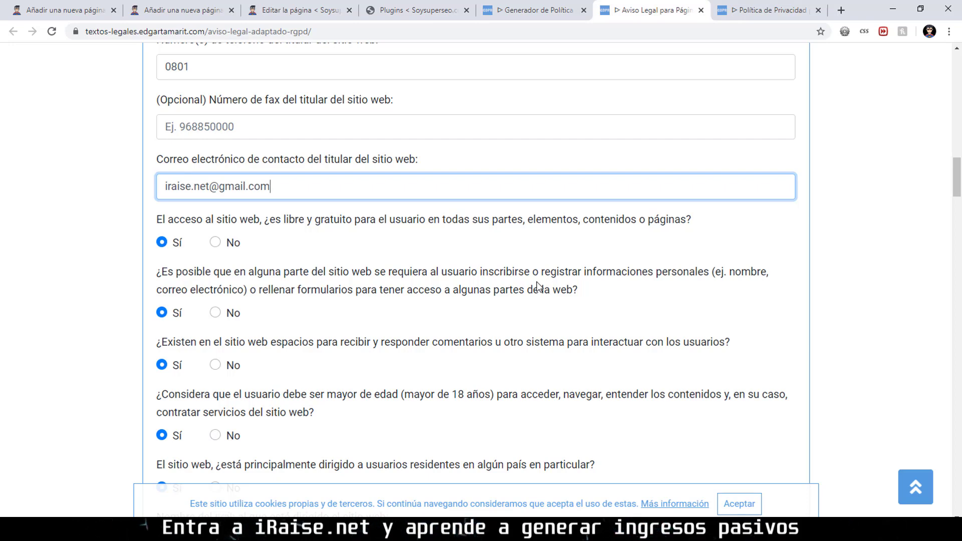
# Answer No to the registration, over-18 and country-targeting questions.
pyautogui.click(215, 313)
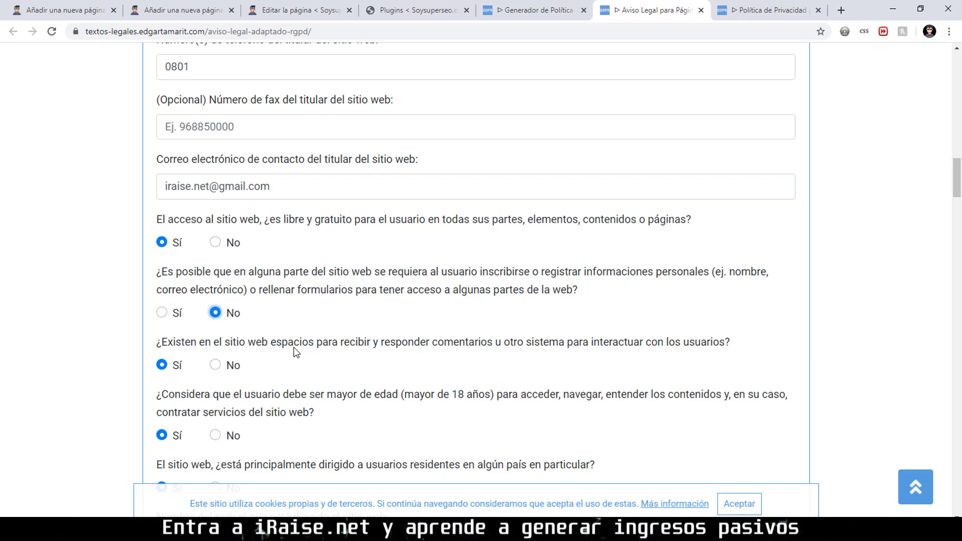
pyautogui.scroll(-2, 293, 347)
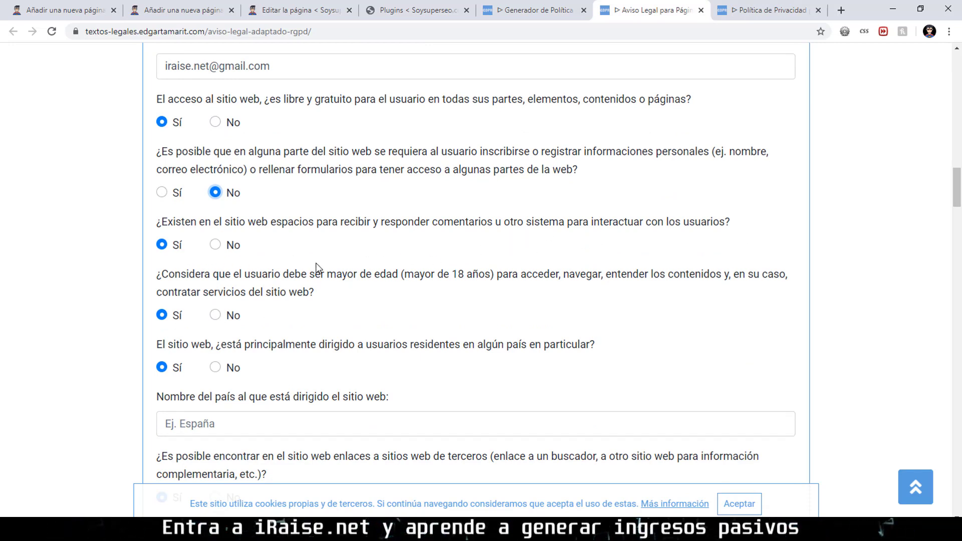
pyautogui.scroll(-1, 385, 307)
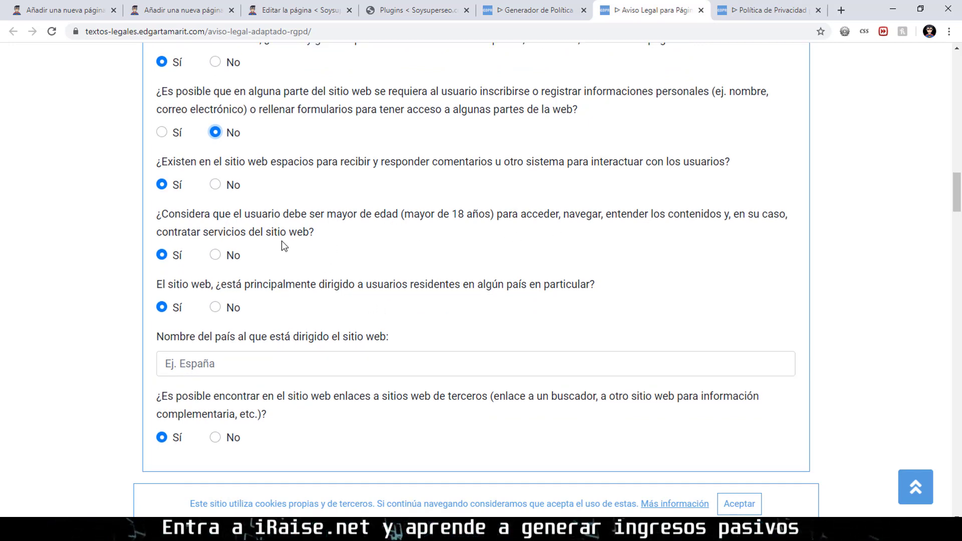
pyautogui.click(218, 254)
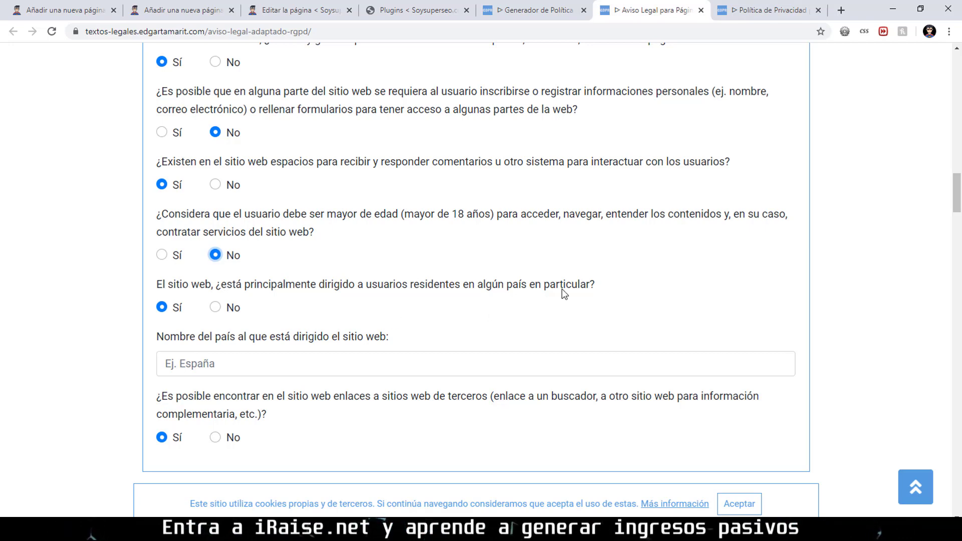
pyautogui.click(215, 307)
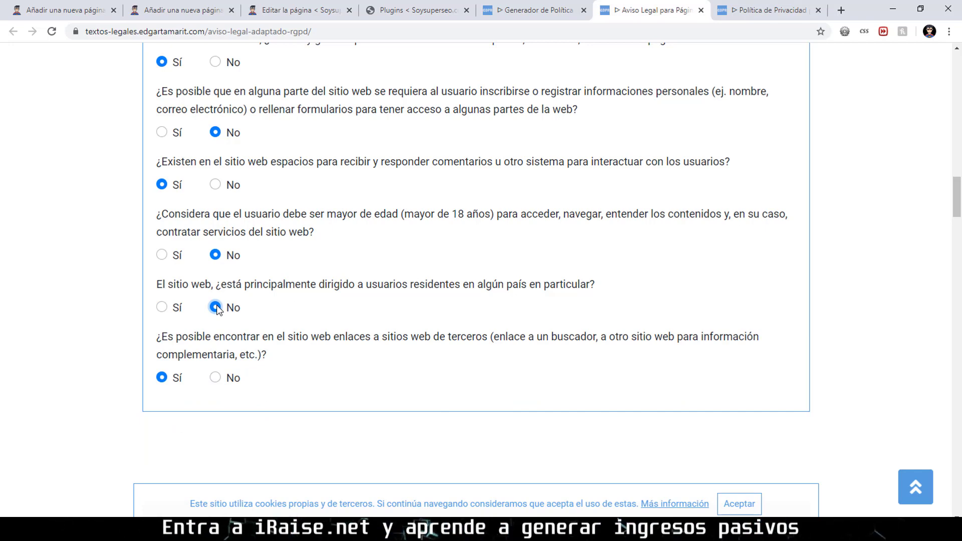
pyautogui.click(161, 307)
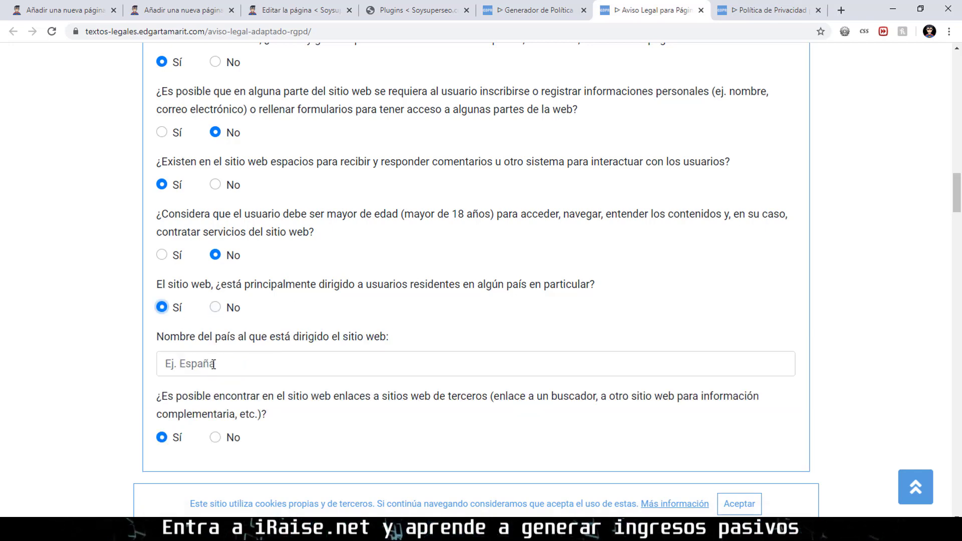
pyautogui.click(215, 307)
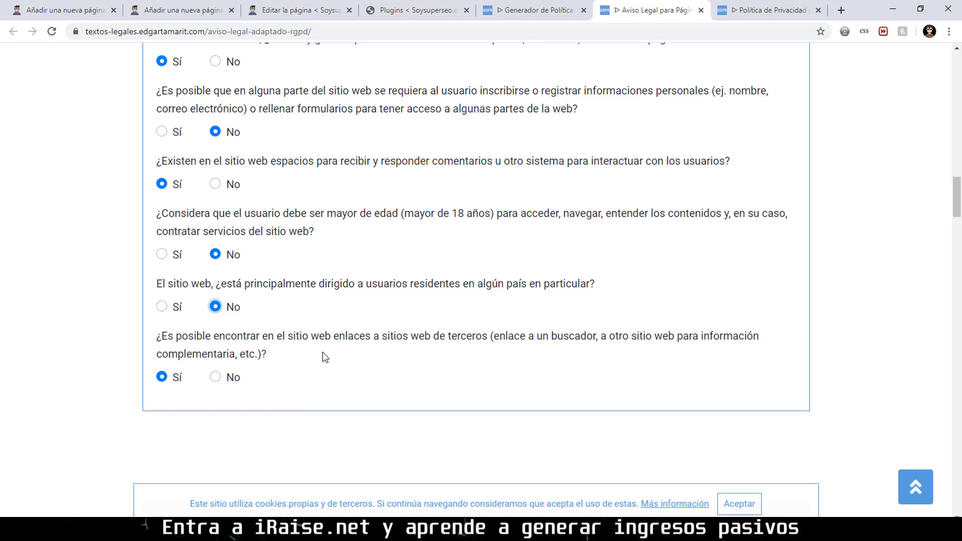
# Copy the generated Aviso Legal document and go to WordPress's blank new page.
pyautogui.scroll(-1, 324, 357)
pyautogui.scroll(-6, 209, 325)
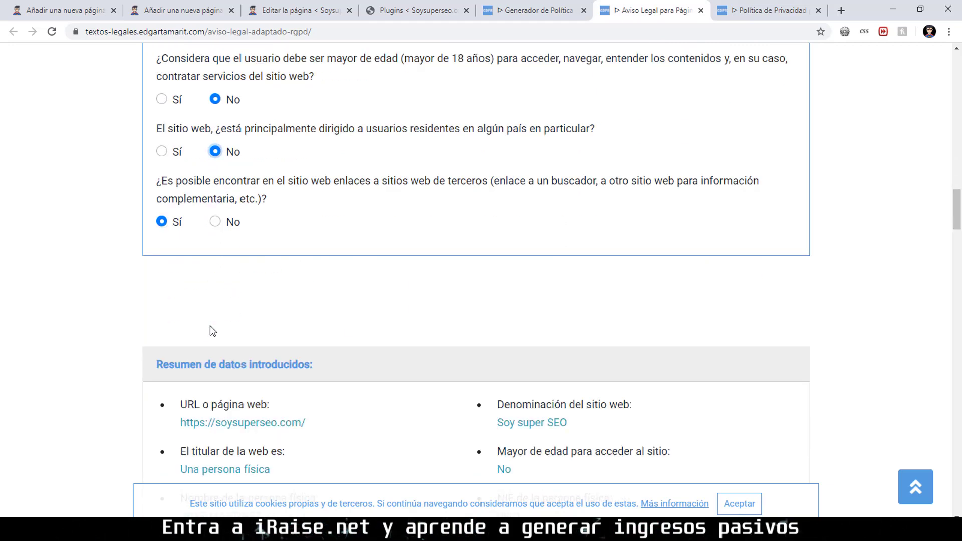
pyautogui.scroll(-10, 366, 386)
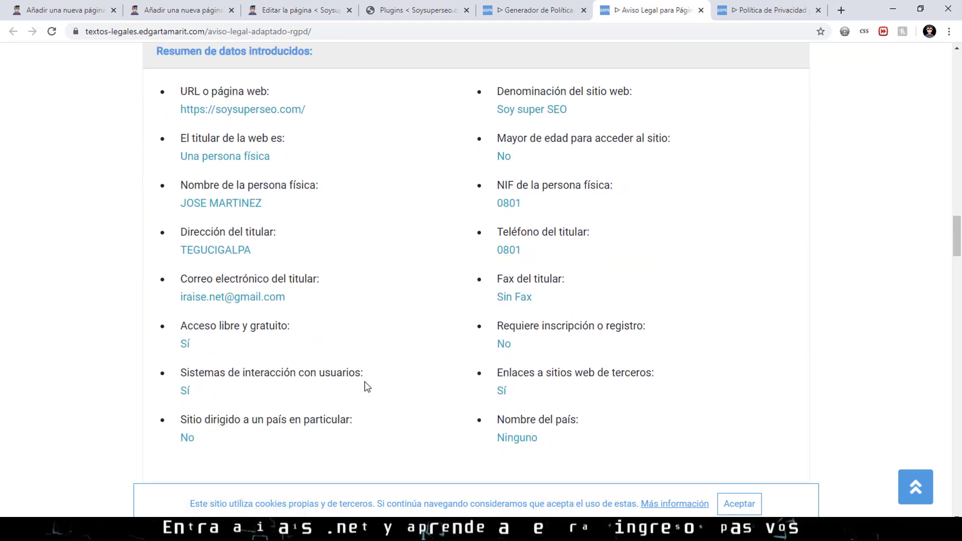
pyautogui.click(477, 132)
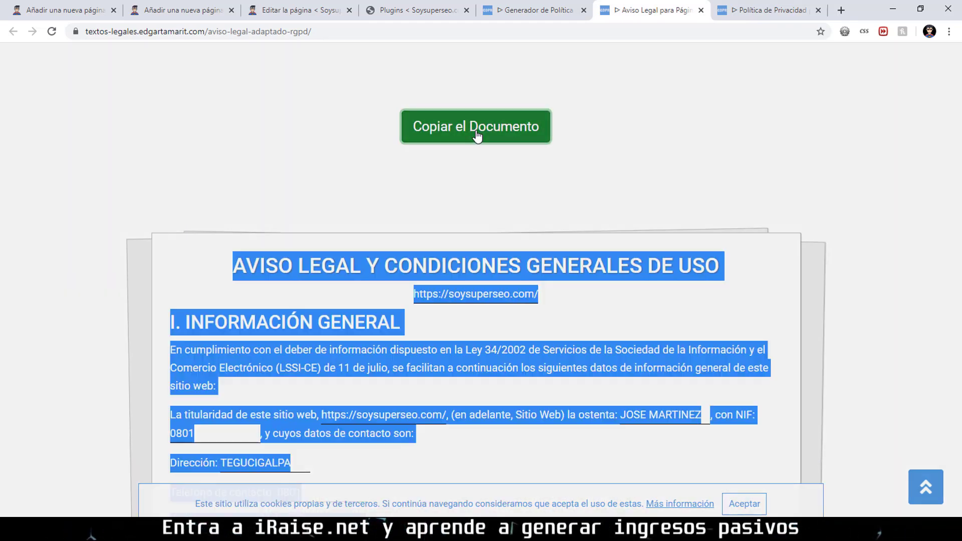
pyautogui.click(517, 348)
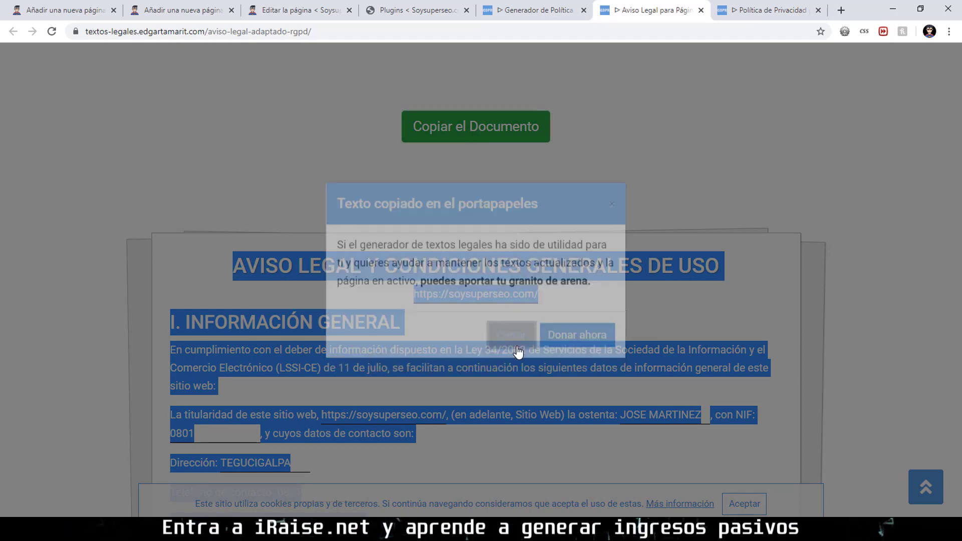
pyautogui.click(187, 6)
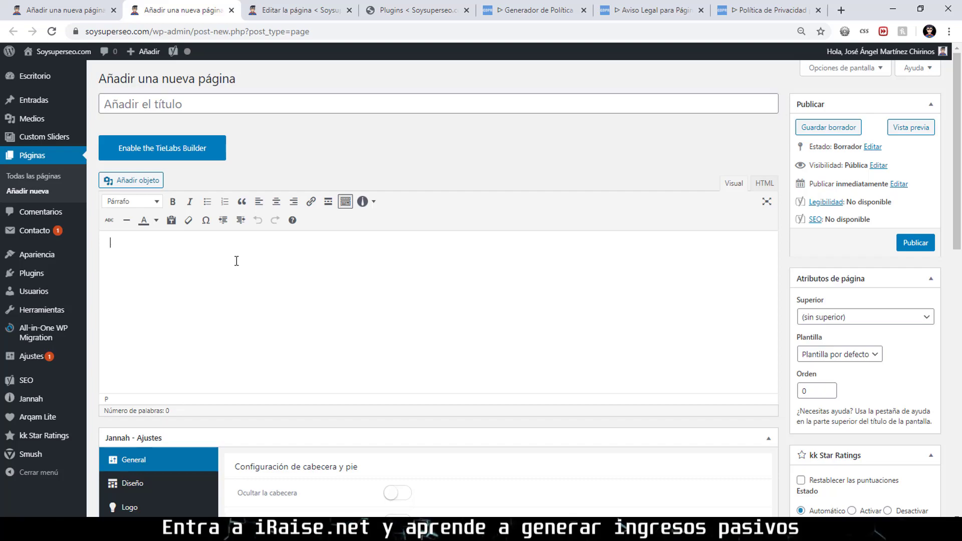
# Paste the copied legal notice text into the empty page body.
pyautogui.click(255, 253)
pyautogui.hotkey('ctrl', 'v')
pyautogui.scroll(15, 330, 230)
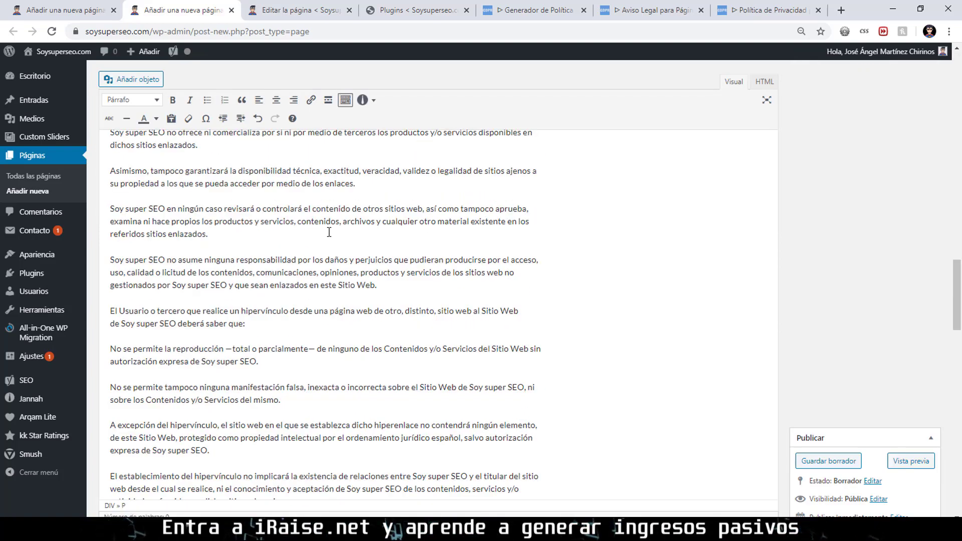
pyautogui.scroll(10, 329, 231)
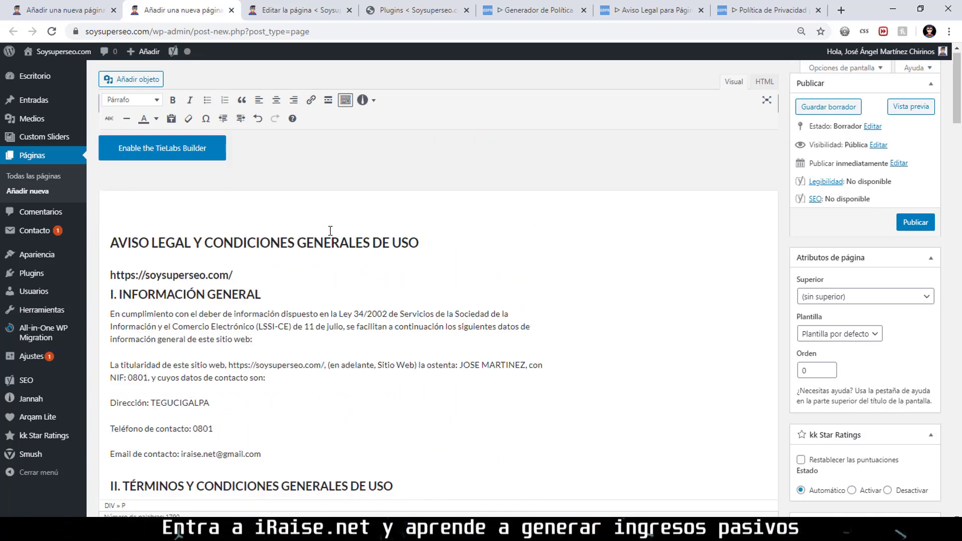
# Move the AVISO LEGAL Y CONDICIONES GENERALES DE USO heading into the title and drop the blank line.
pyautogui.click(310, 250)
pyautogui.tripleClick(309, 251)
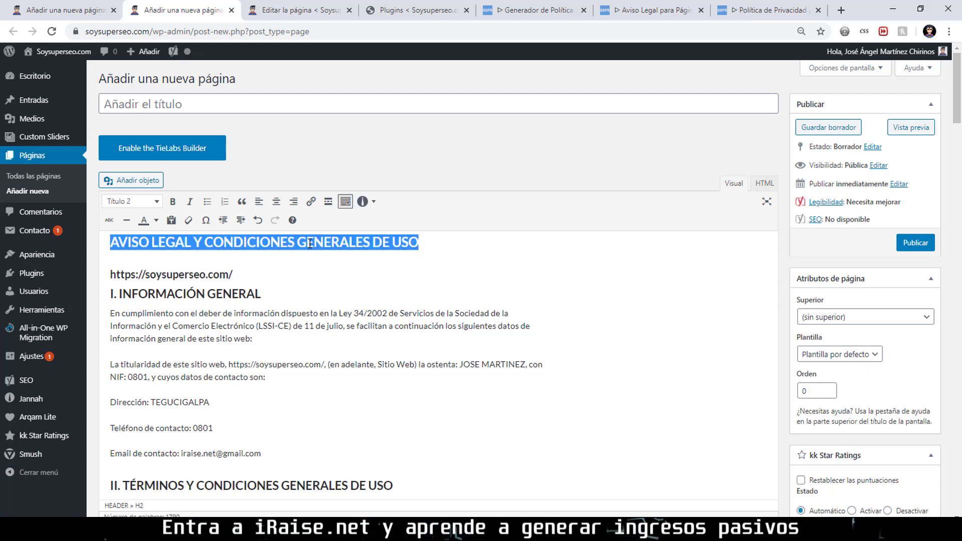
pyautogui.hotkey('ctrl', 'x')
pyautogui.click(251, 105)
pyautogui.hotkey('ctrl', 'v')
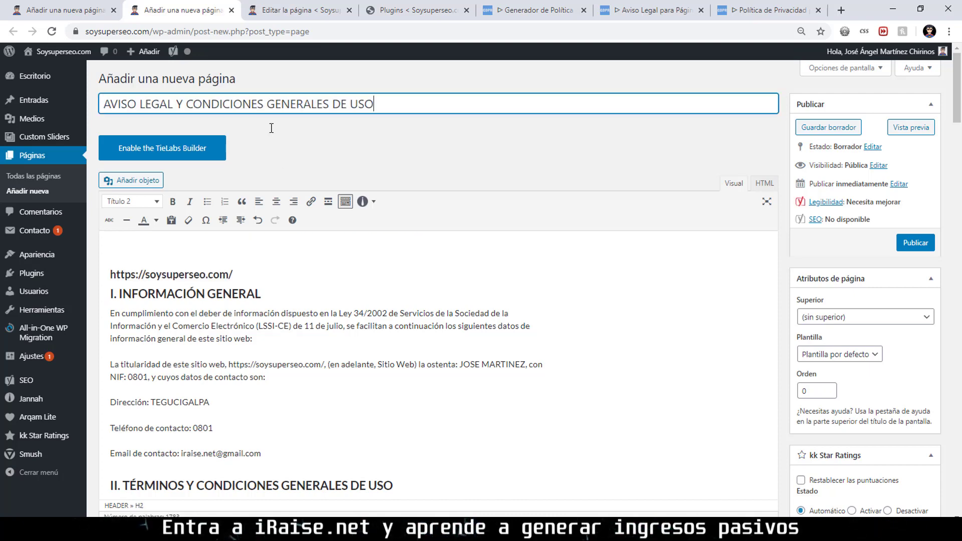
pyautogui.click(279, 243)
pyautogui.press('Delete')
# Review the pasted legal notice and publish the page.
pyautogui.scroll(-10, 513, 240)
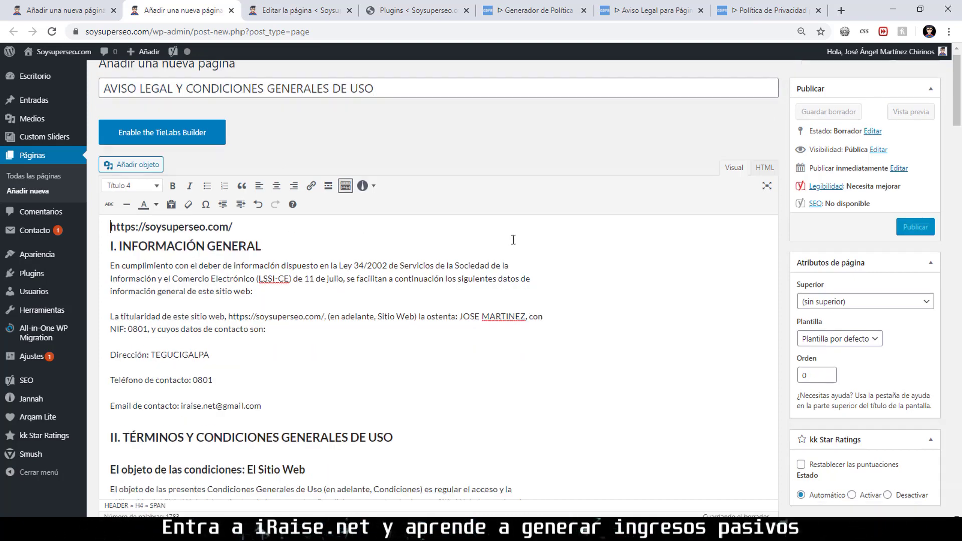
pyautogui.scroll(-15, 518, 241)
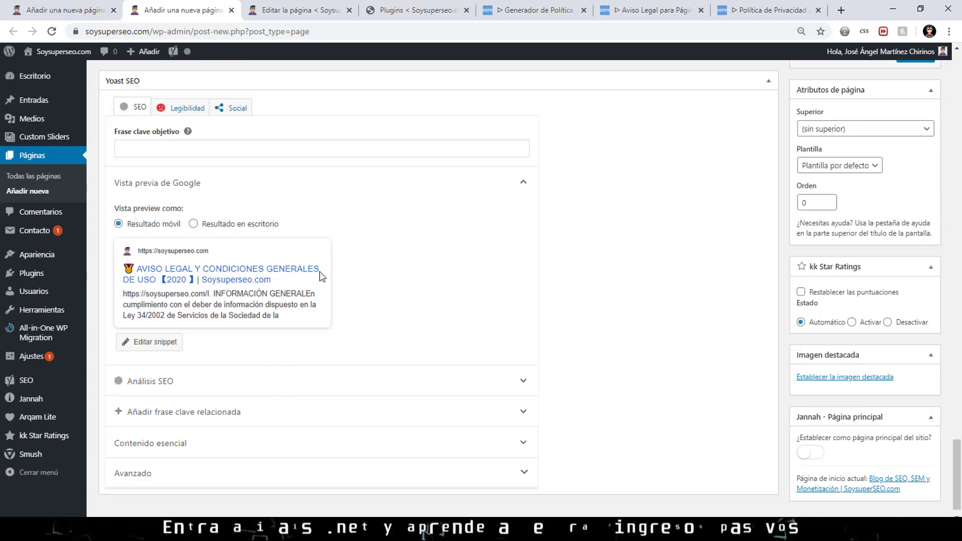
pyautogui.scroll(1, 496, 260)
pyautogui.scroll(15, 492, 256)
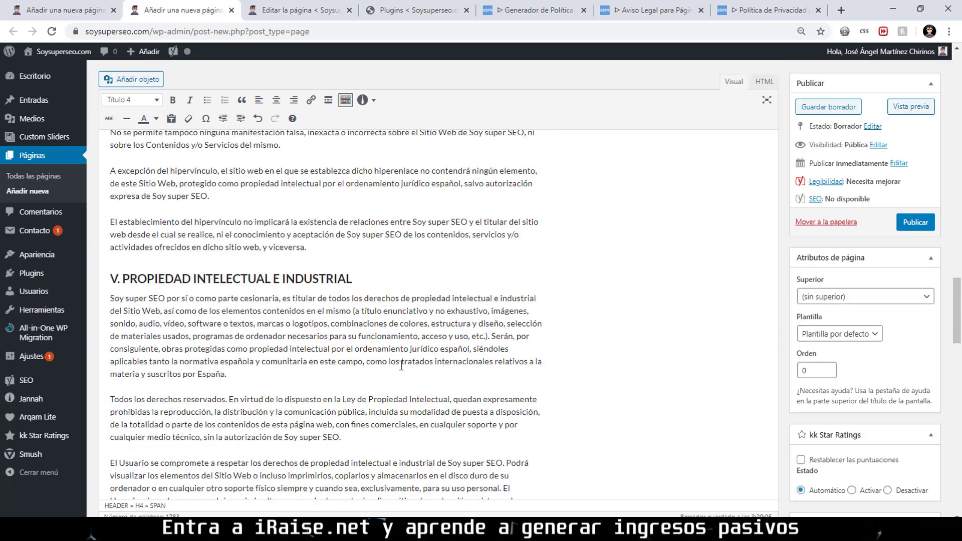
pyautogui.scroll(-6, 400, 302)
pyautogui.scroll(12, 400, 302)
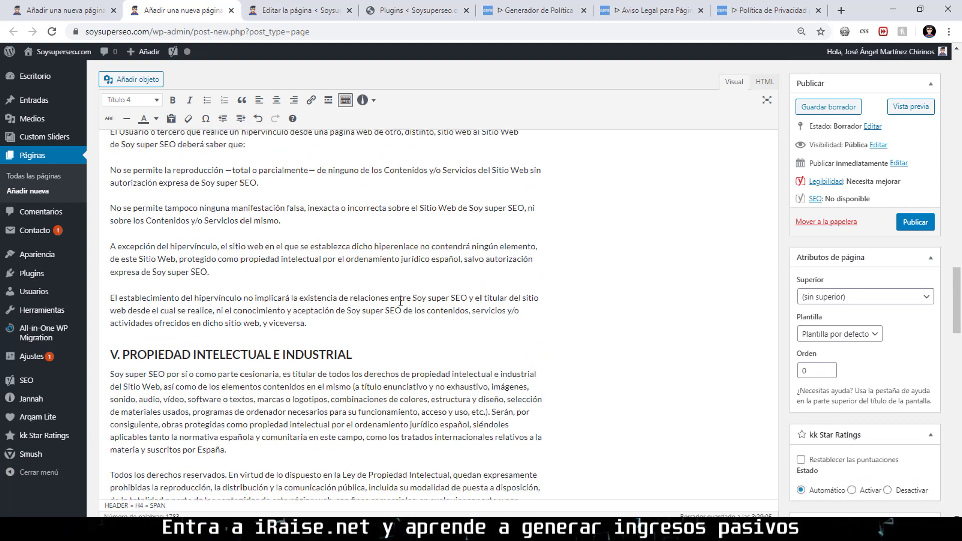
pyautogui.click(911, 226)
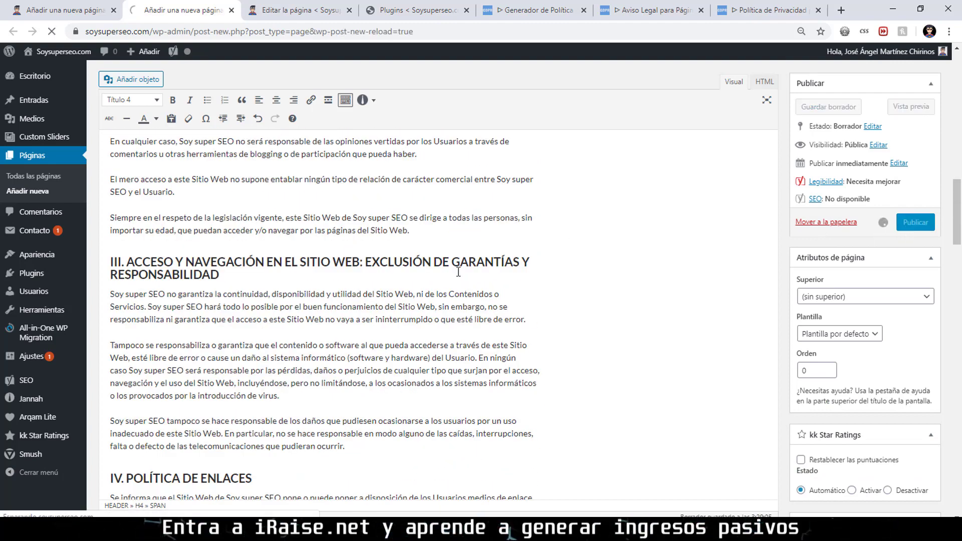
pyautogui.click(767, 10)
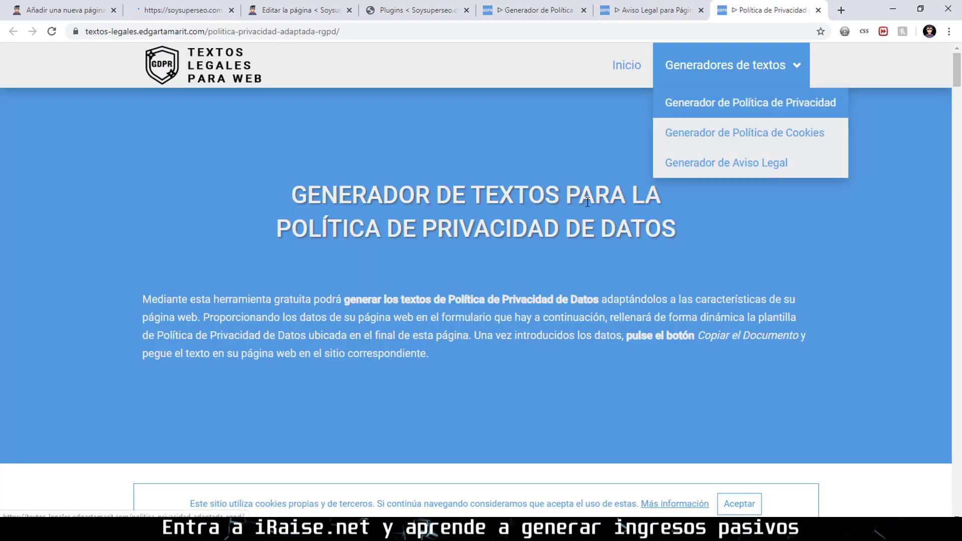
pyautogui.scroll(-15, 587, 193)
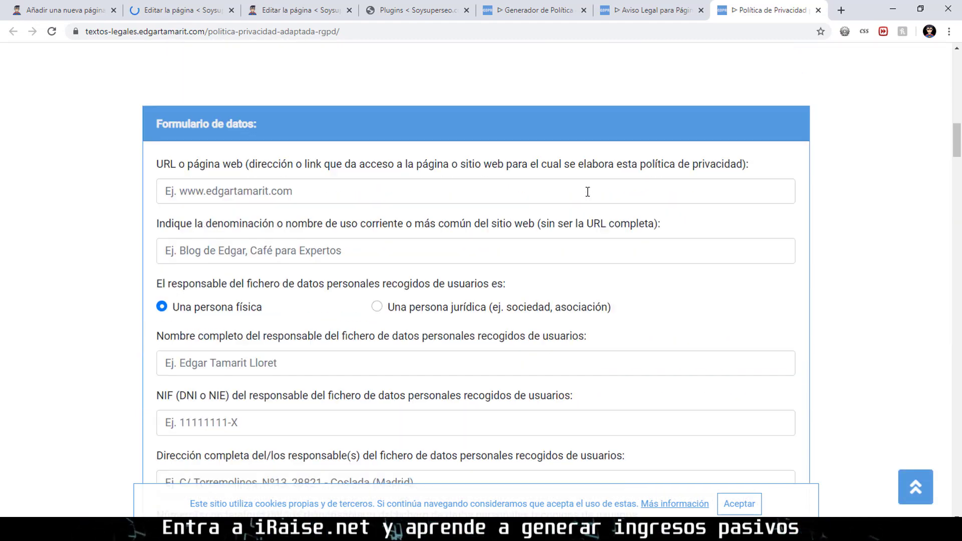
pyautogui.click(433, 190)
pyautogui.hotkey('ctrl', 'v')
pyautogui.click(323, 245)
pyautogui.write('Soy ')
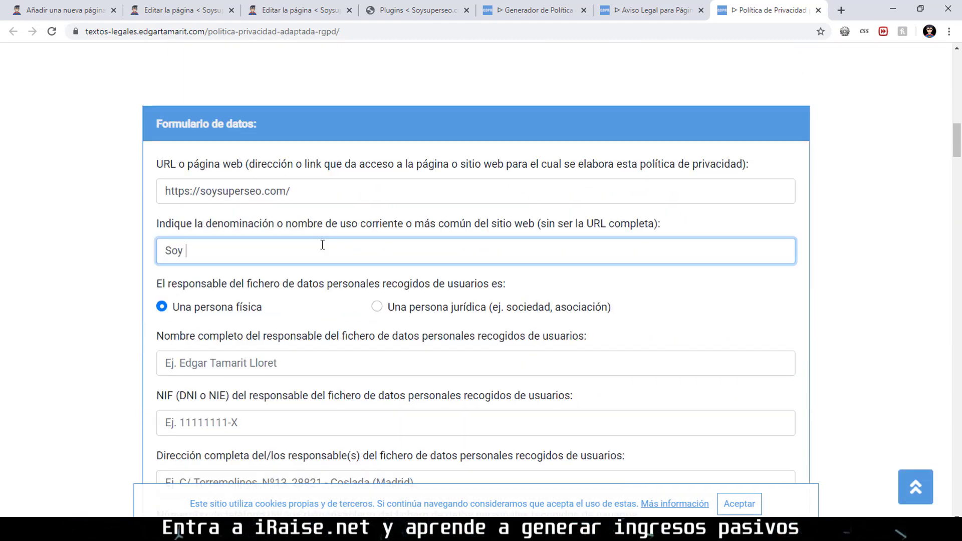
pyautogui.write('super SEO')
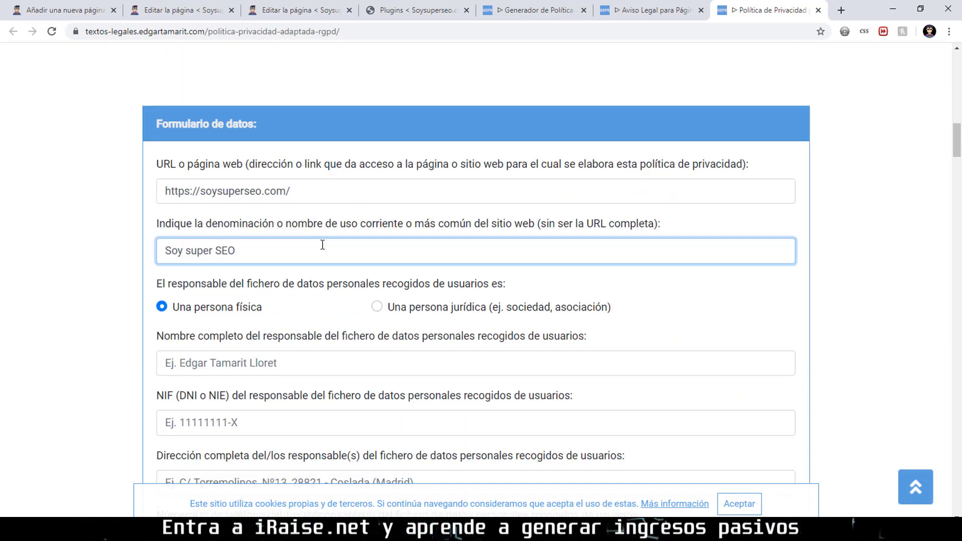
pyautogui.scroll(-1, 294, 247)
pyautogui.scroll(-3, 293, 247)
# Enter the owner's full name, NIF and address.
pyautogui.click(241, 179)
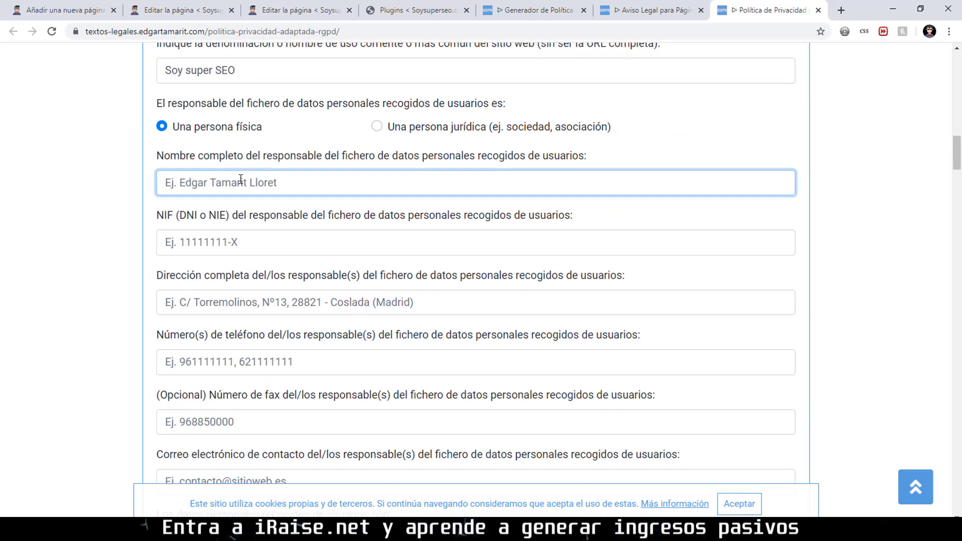
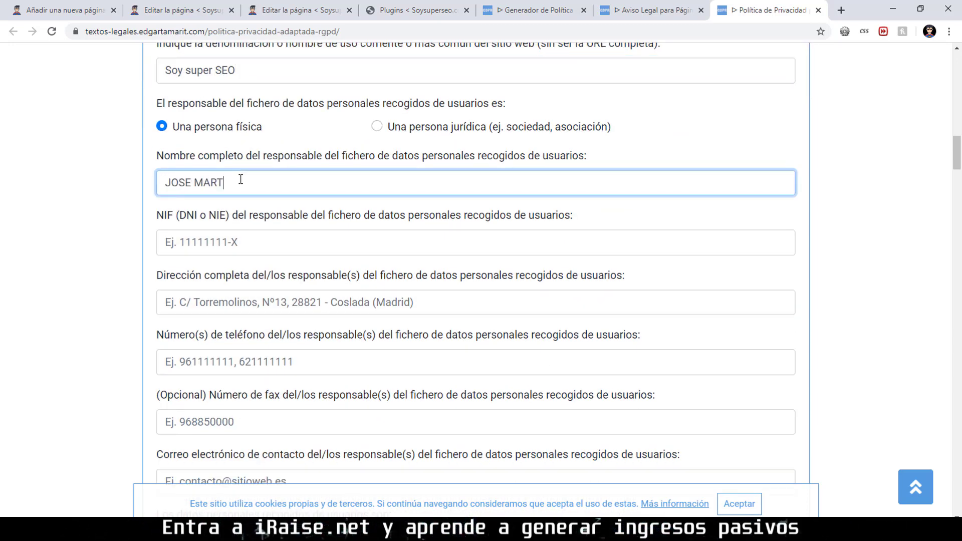
pyautogui.press('Tab')
pyautogui.write('0801')
pyautogui.press('Tab')
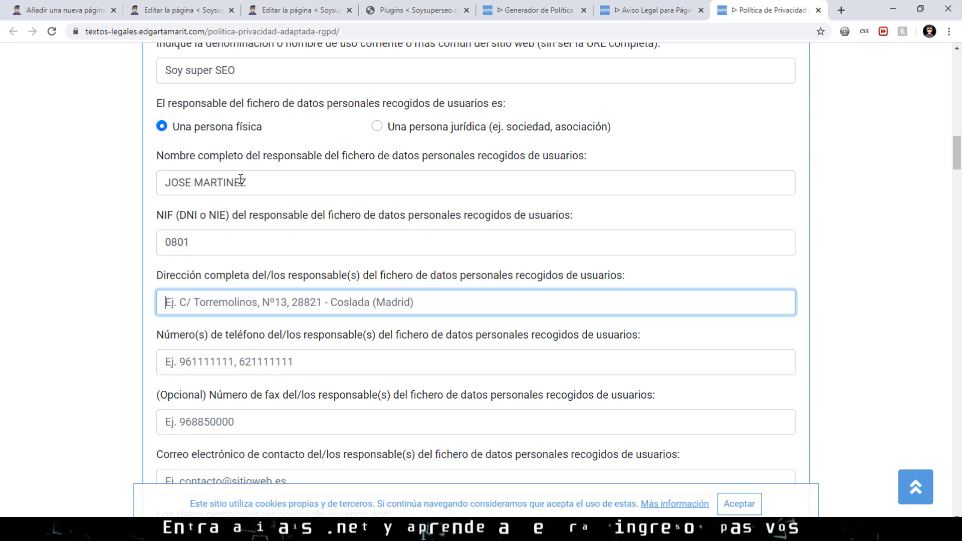
pyautogui.write('TEGUCIP')
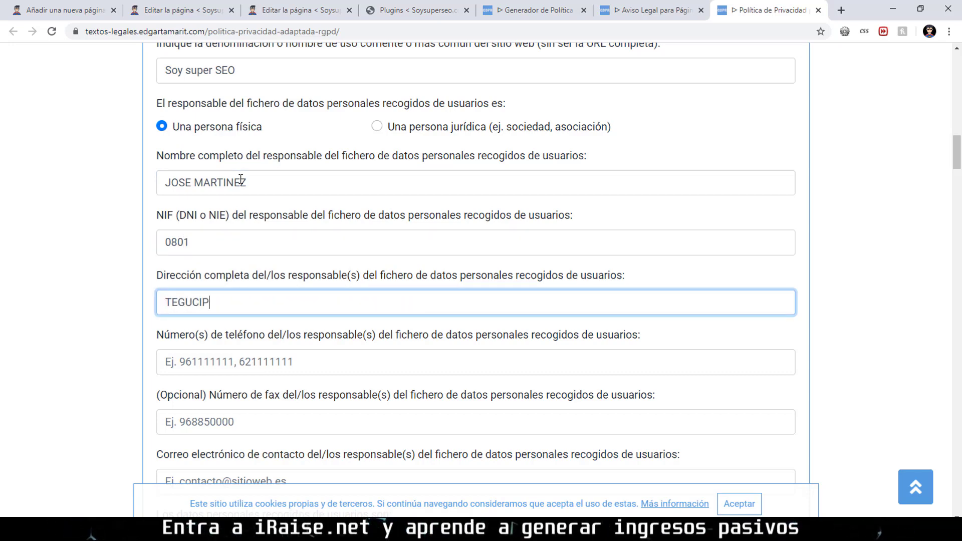
pyautogui.press('BackSpace')
pyautogui.write('GALPA')
# Enter the owner's phone number, skip fax, and fill in the contact e-mail.
pyautogui.press('Tab')
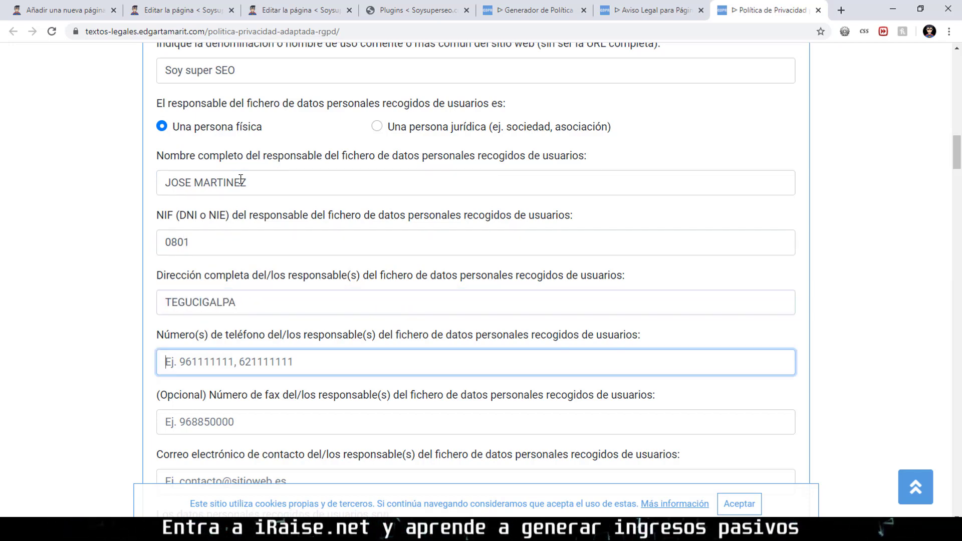
pyautogui.write('0801')
pyautogui.press('Tab')
pyautogui.scroll(-5, 240, 179)
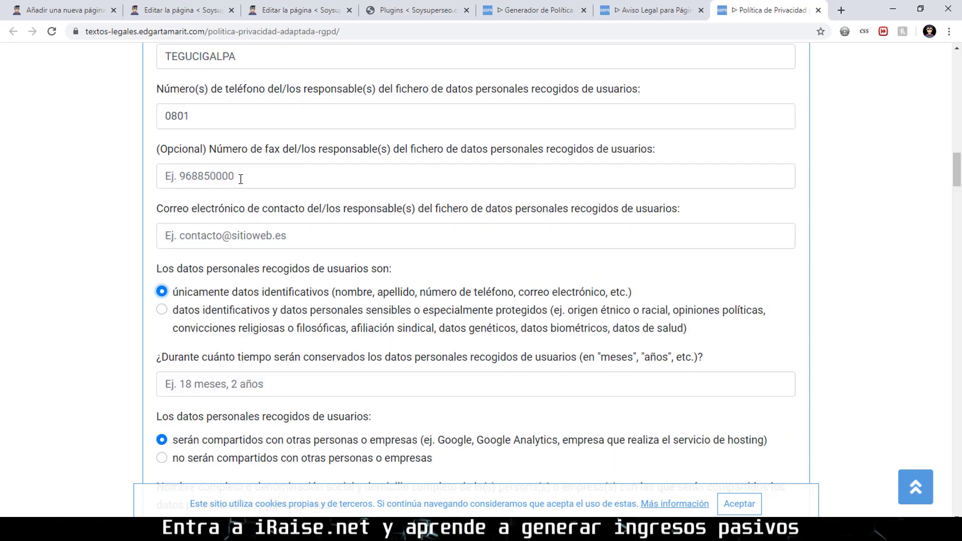
pyautogui.press('Tab')
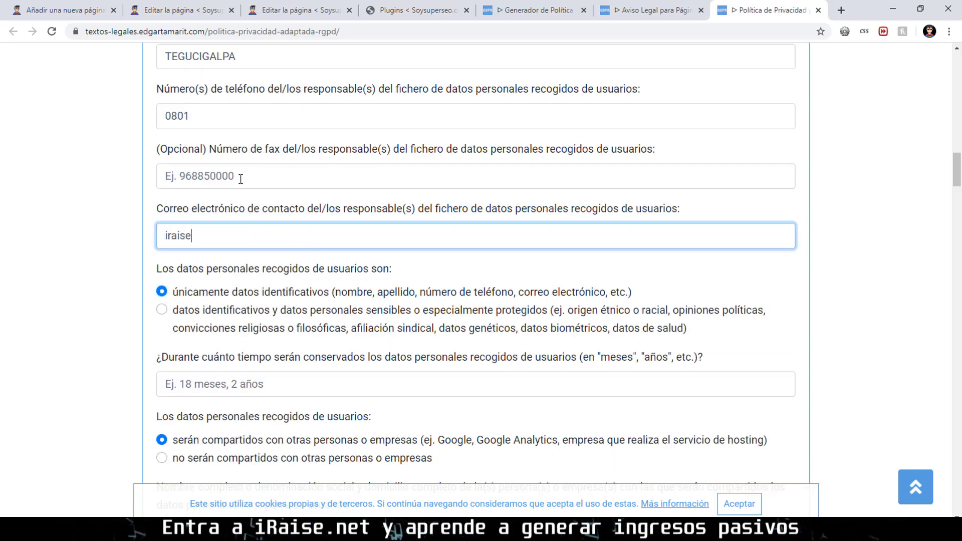
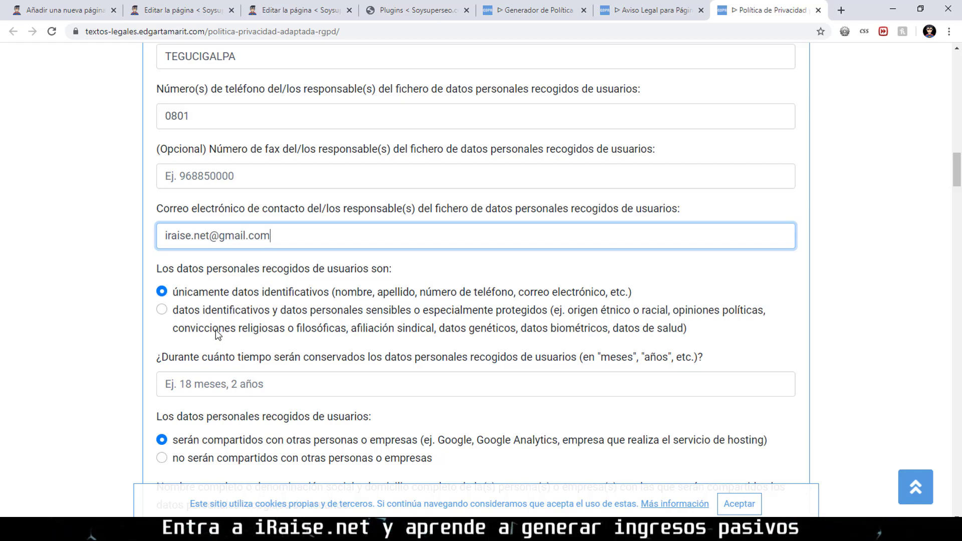
# Set data retention to '1 año' and declare that the site has an SSL certificate.
pyautogui.click(261, 384)
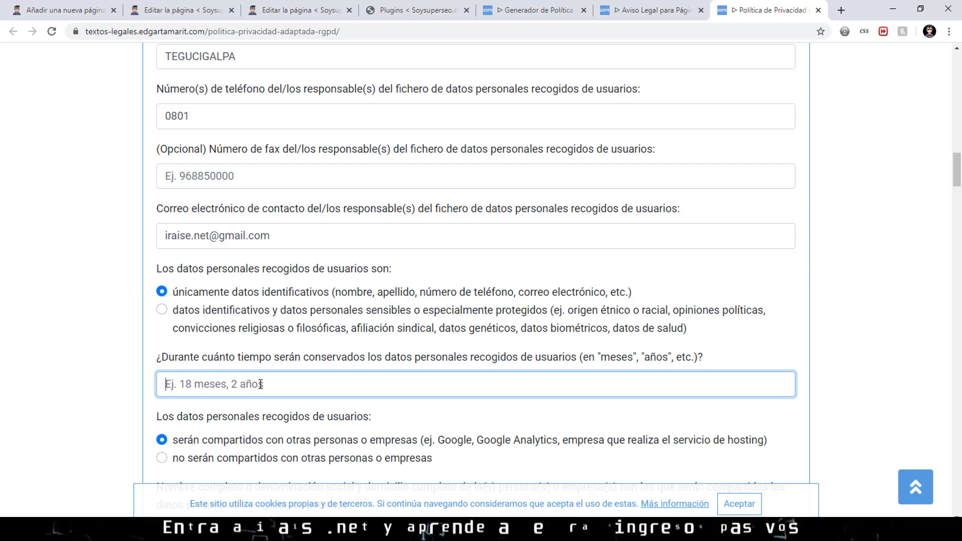
pyautogui.write('1 año')
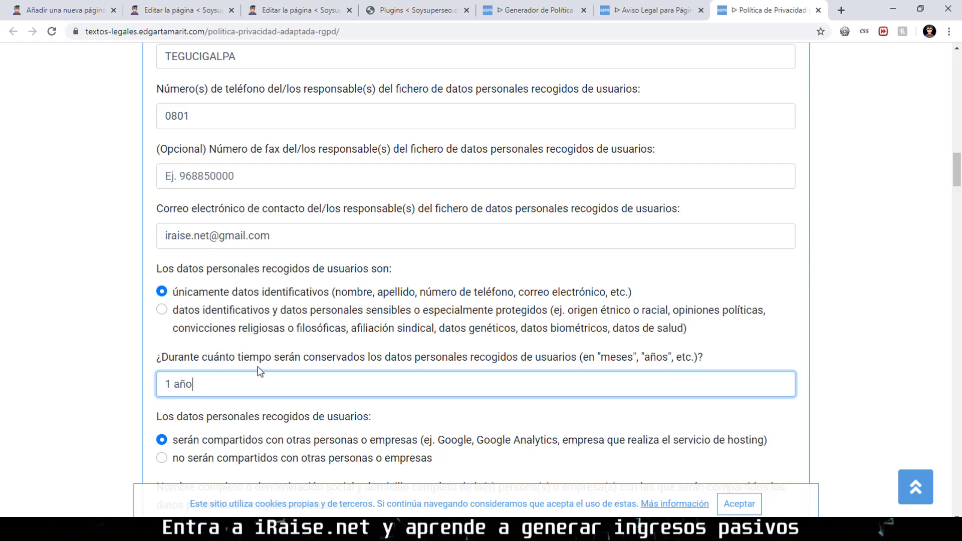
pyautogui.scroll(-2, 287, 316)
pyautogui.scroll(-1, 299, 324)
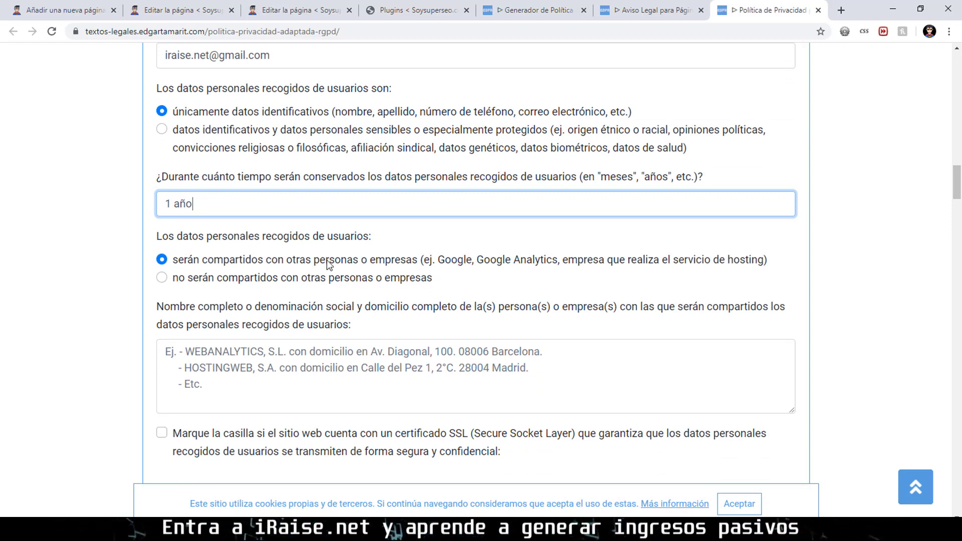
pyautogui.scroll(-1, 307, 299)
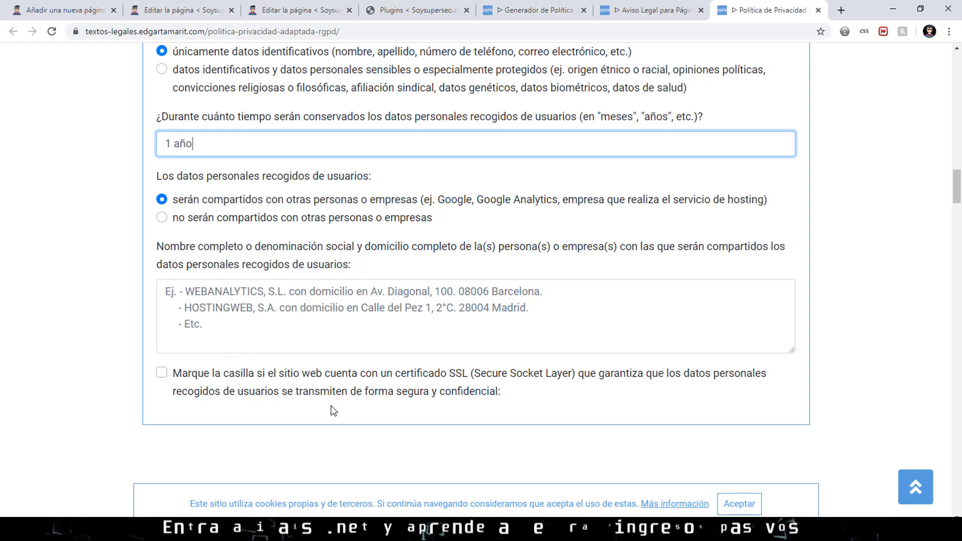
pyautogui.click(164, 383)
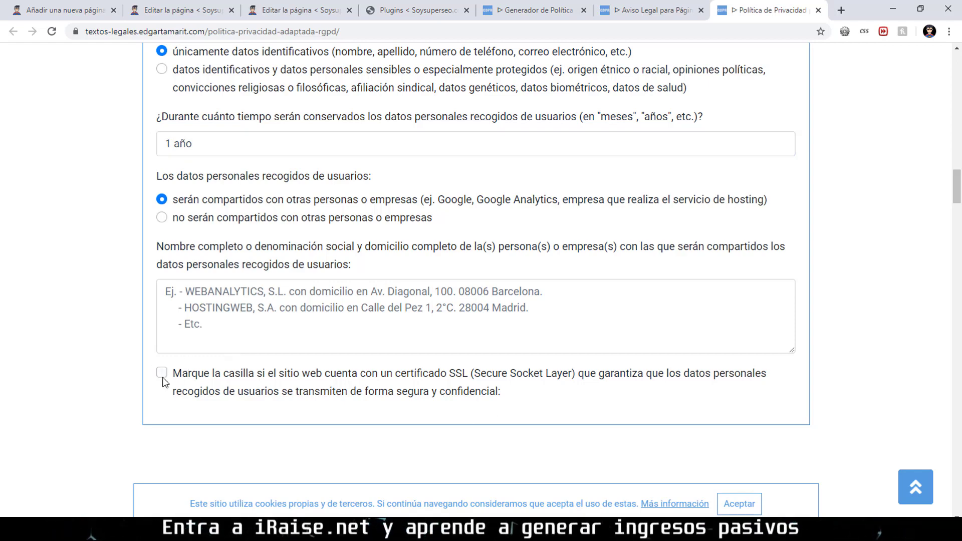
# Copy the finished privacy policy and return to WordPress's new page tab.
pyautogui.scroll(-10, 400, 315)
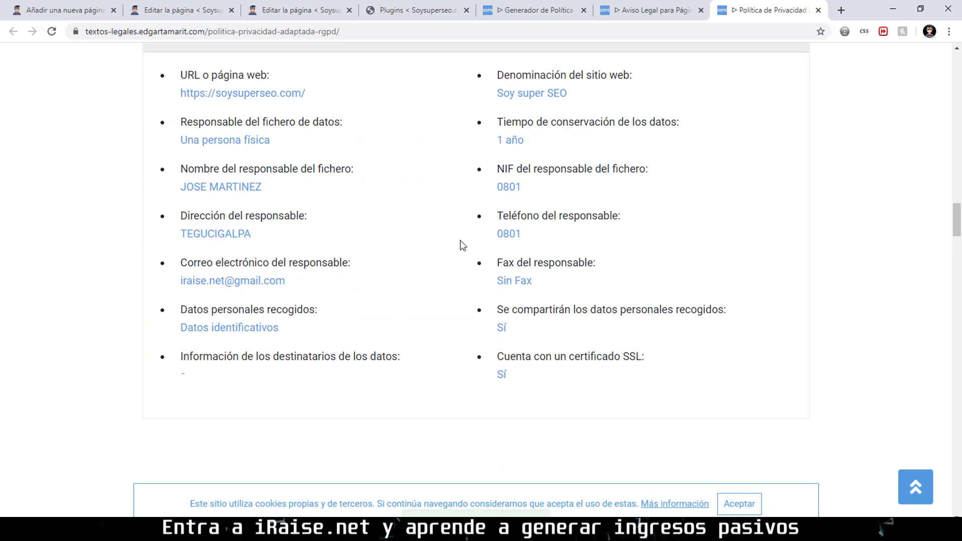
pyautogui.scroll(-1, 459, 245)
pyautogui.scroll(-6, 446, 241)
pyautogui.click(462, 196)
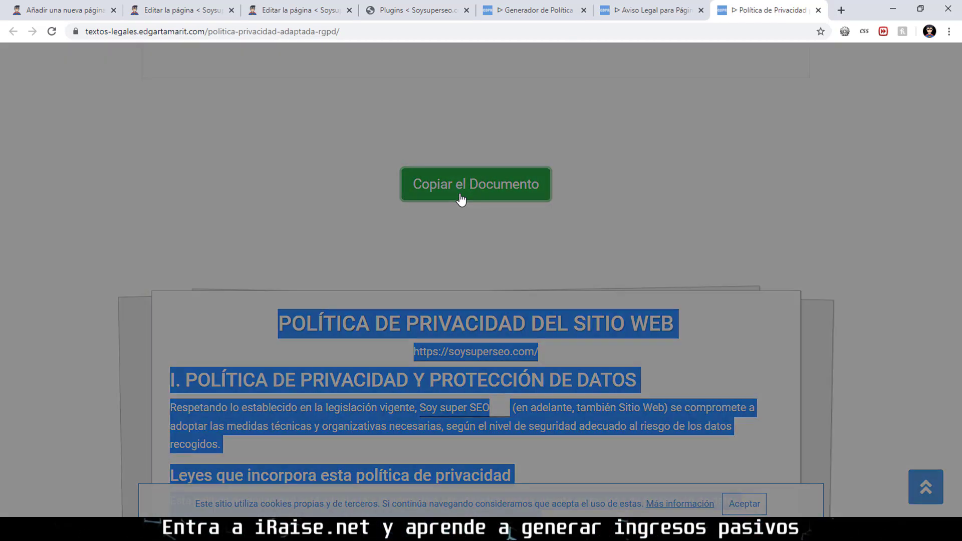
pyautogui.click(507, 346)
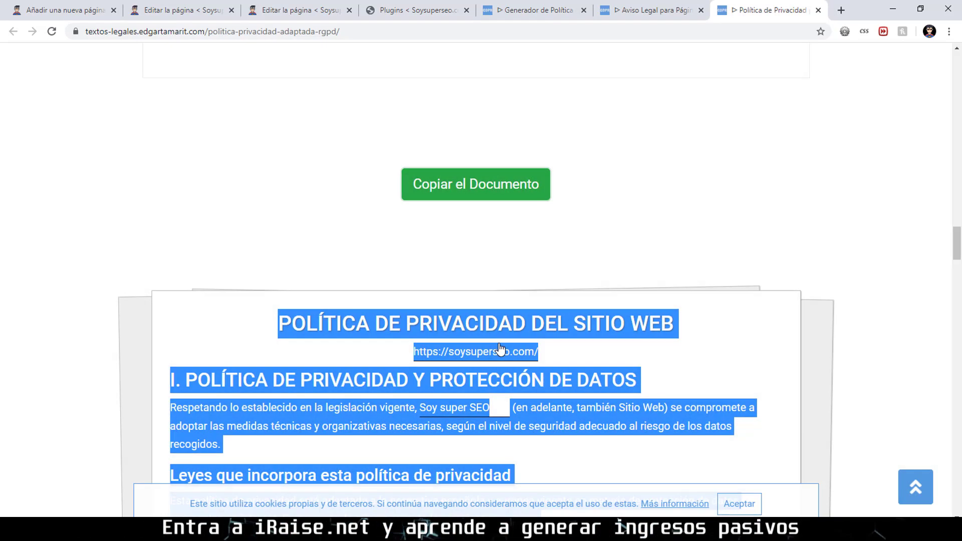
pyautogui.click(111, 4)
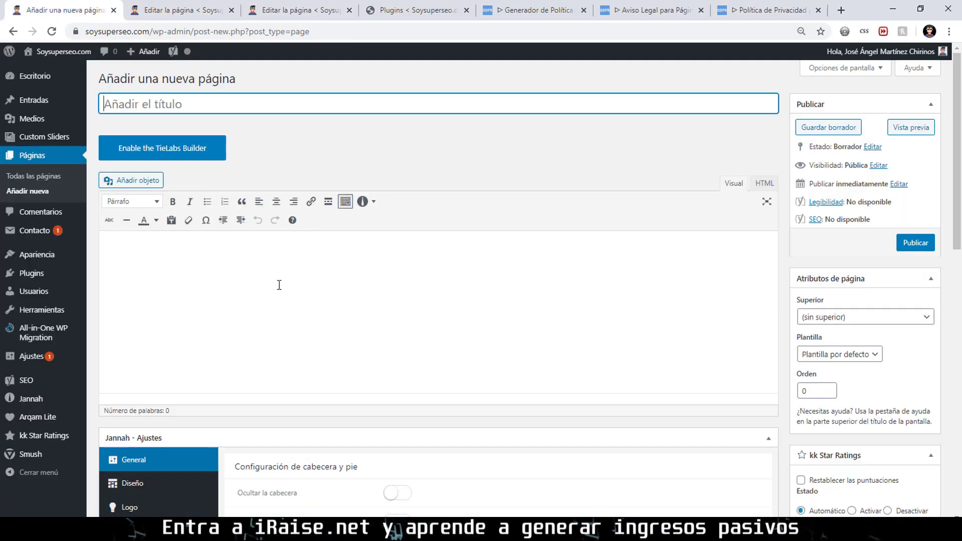
# Paste the copied privacy policy into the page body.
pyautogui.click(277, 282)
pyautogui.hotkey('ctrl', 'v')
pyautogui.scroll(-20, 895, 250)
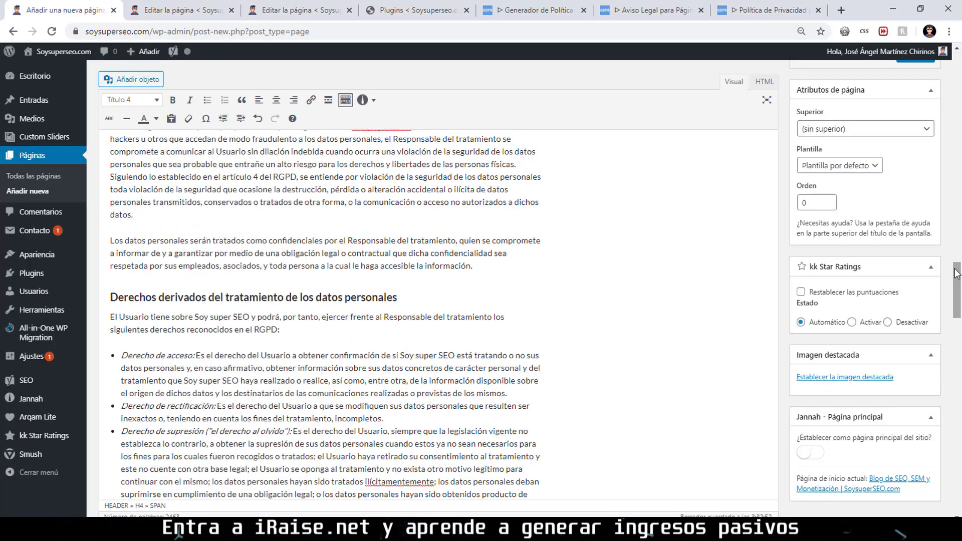
pyautogui.scroll(-8, 895, 250)
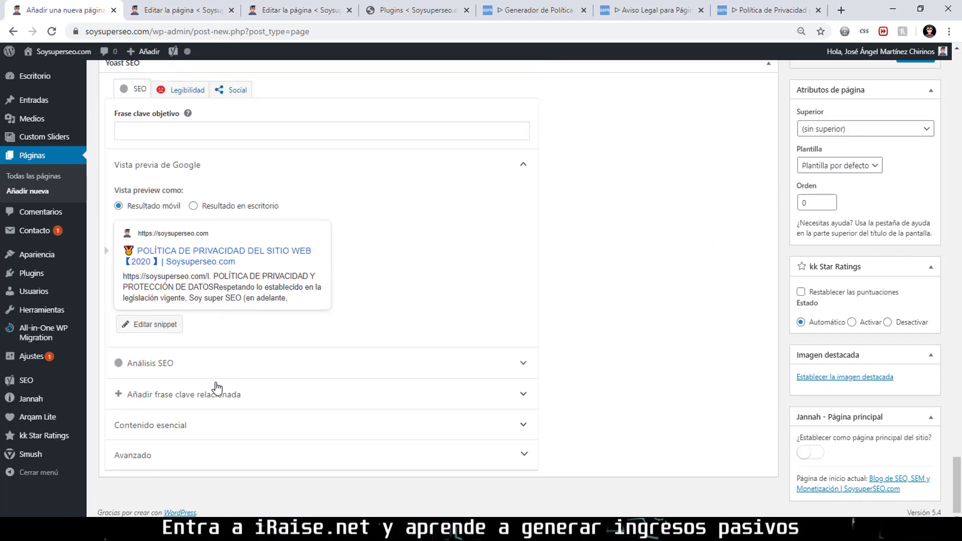
# Review the Yoast cornerstone and advanced settings, then publish the privacy policy page.
pyautogui.click(222, 428)
pyautogui.scroll(-1, 220, 401)
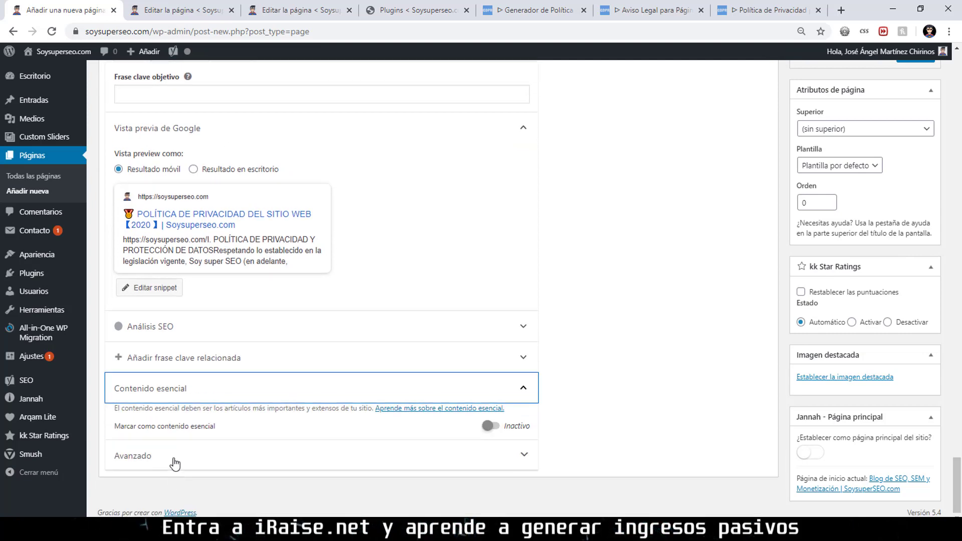
pyautogui.click(188, 453)
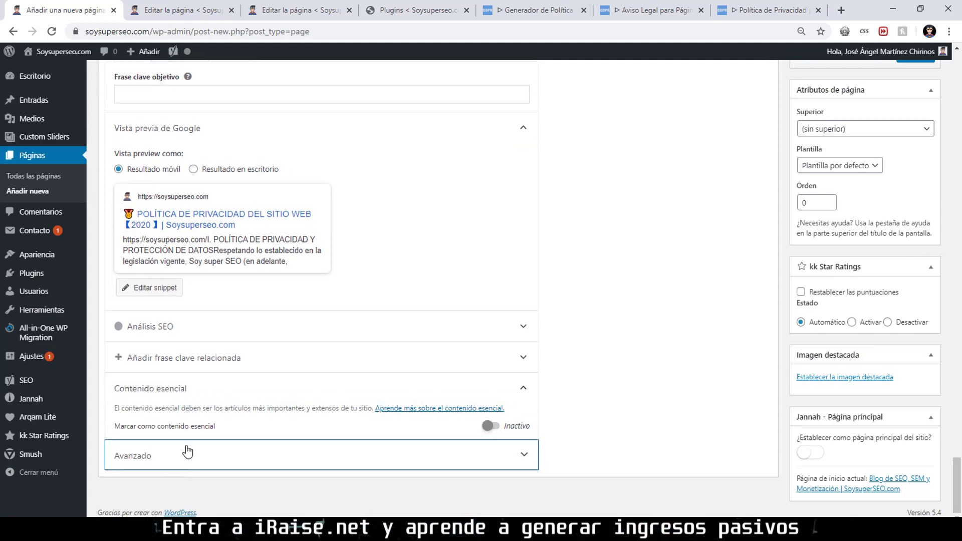
pyautogui.click(259, 456)
pyautogui.scroll(-5, 251, 376)
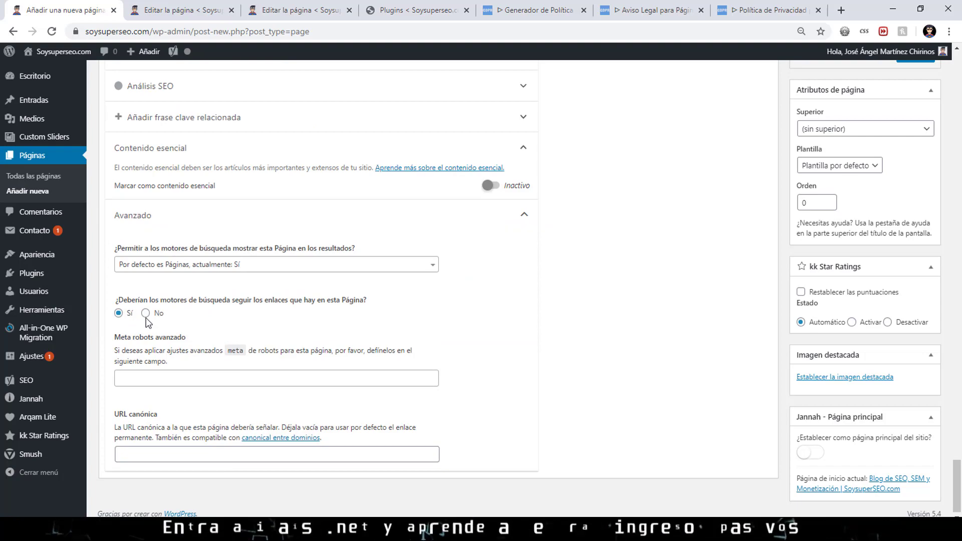
pyautogui.scroll(15, 821, 234)
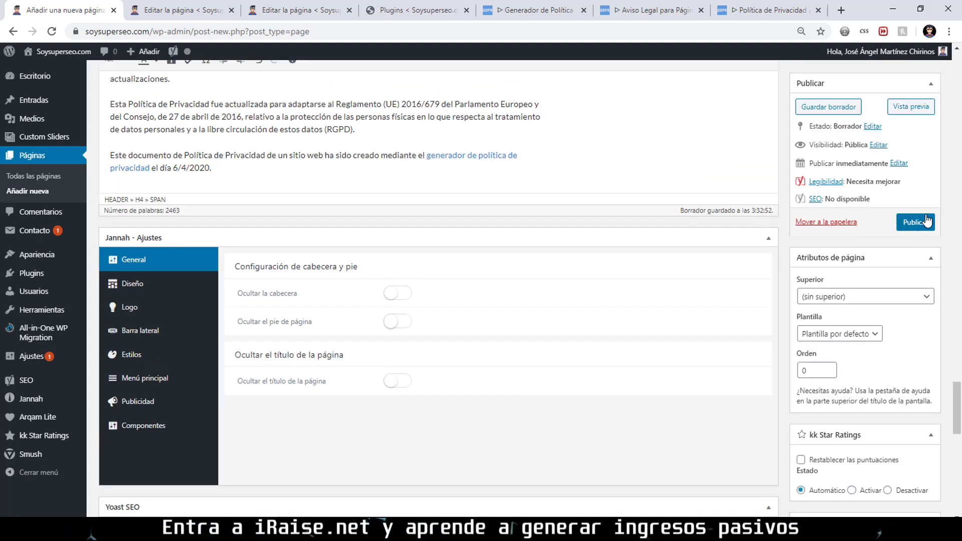
pyautogui.click(928, 221)
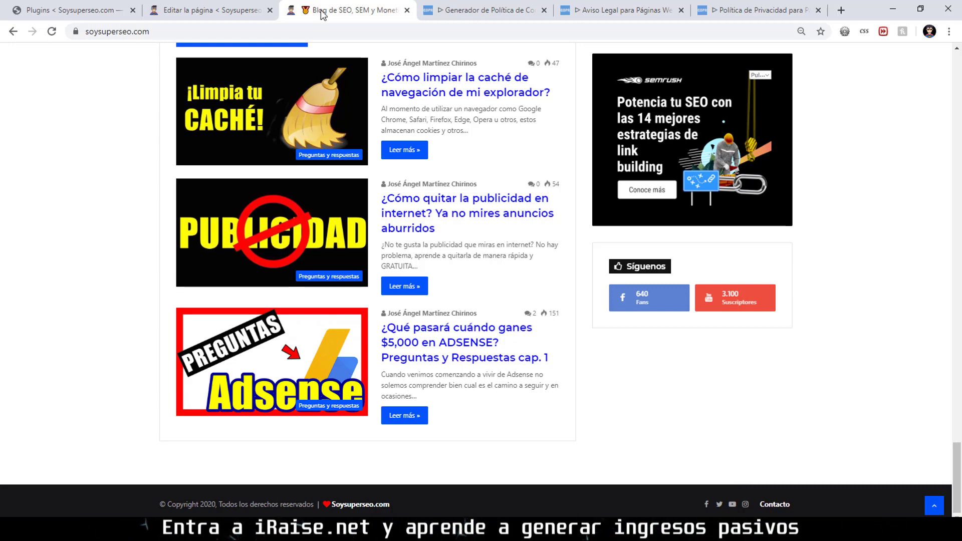
# Create a new navigation menu named 'Legal soysuperseo'.
pyautogui.click(267, 9)
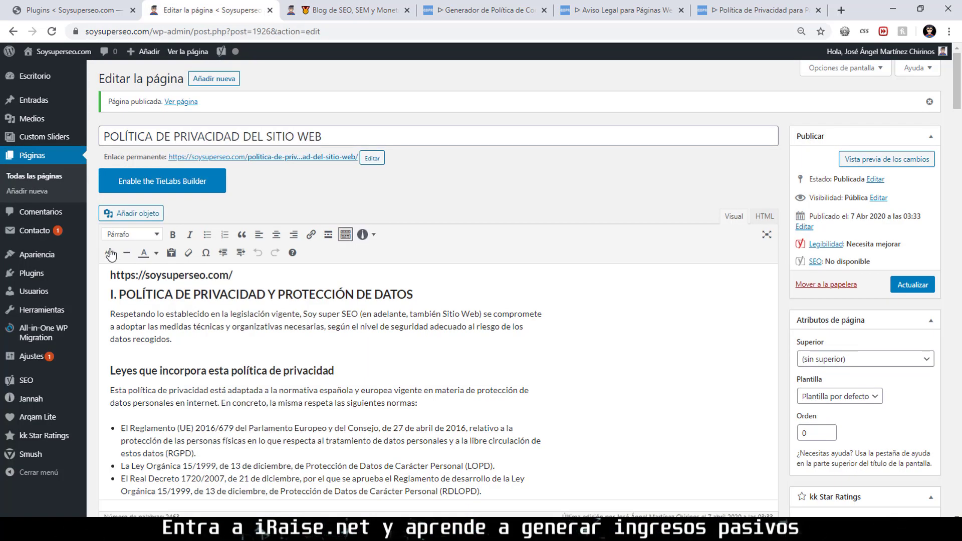
pyautogui.moveTo(88, 272)
pyautogui.click(104, 302)
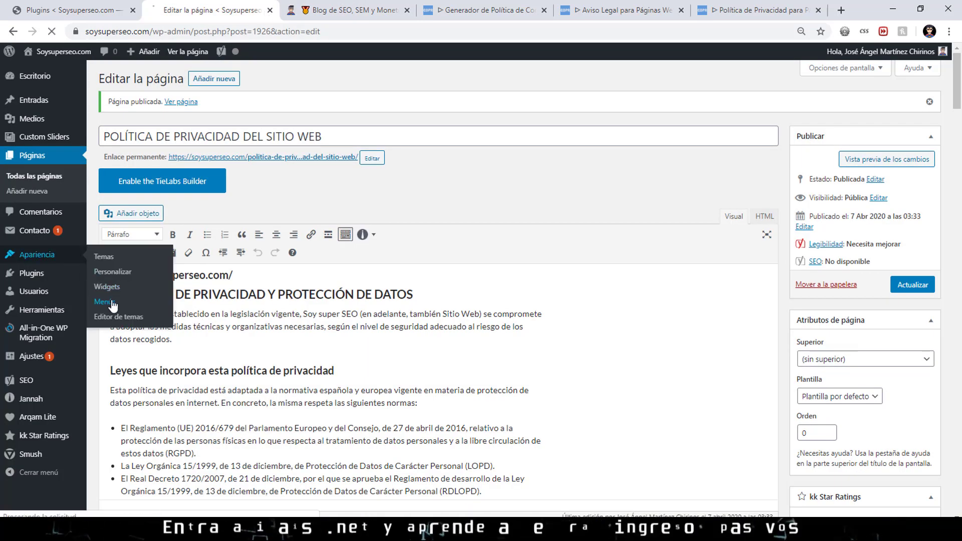
pyautogui.write('Legal soysuperseo')
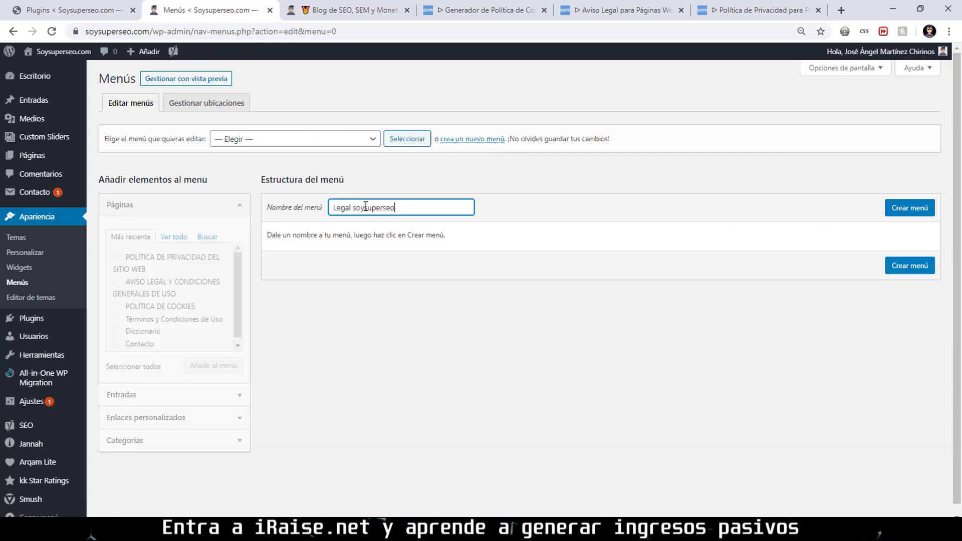
pyautogui.click(898, 215)
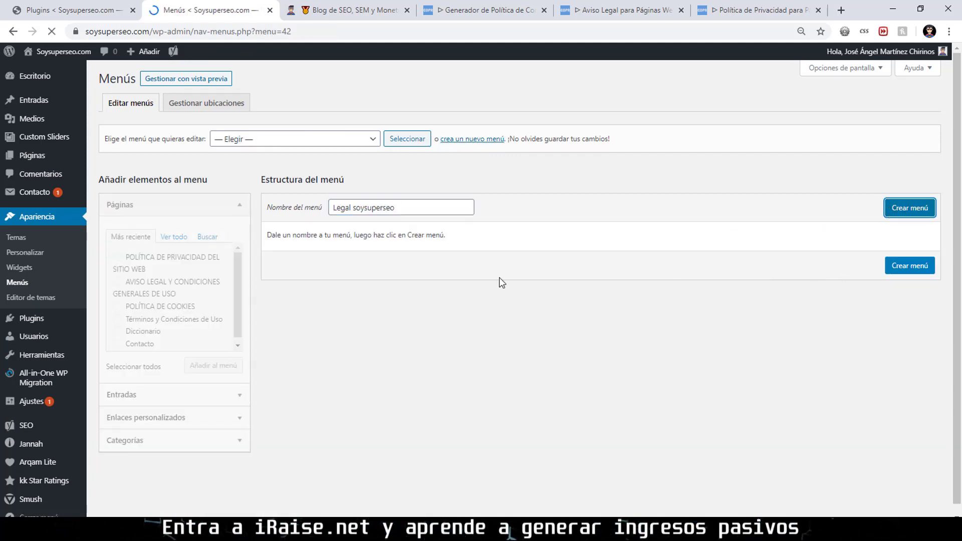
# Add the privacy, legal notice, cookie policy and Contacto pages to the menu.
pyautogui.click(117, 257)
pyautogui.click(117, 281)
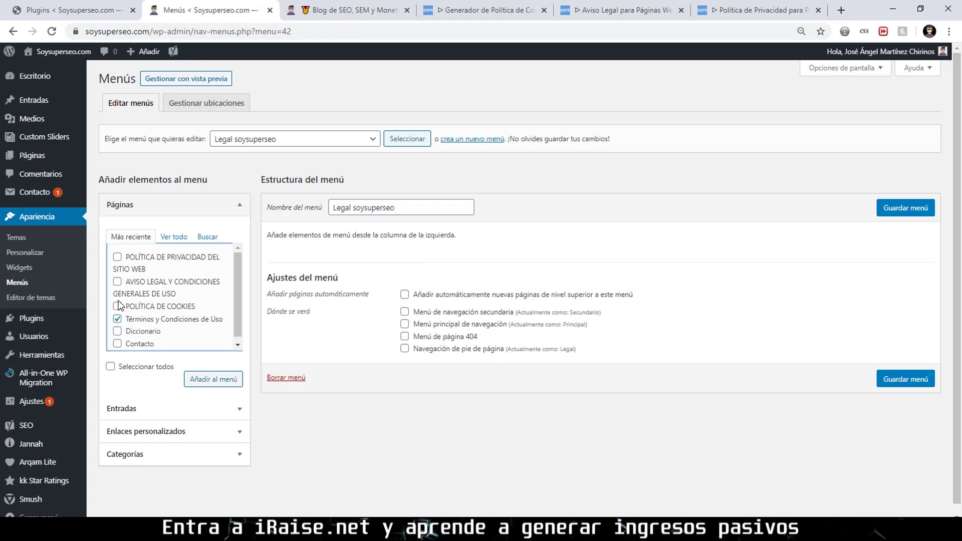
pyautogui.click(117, 306)
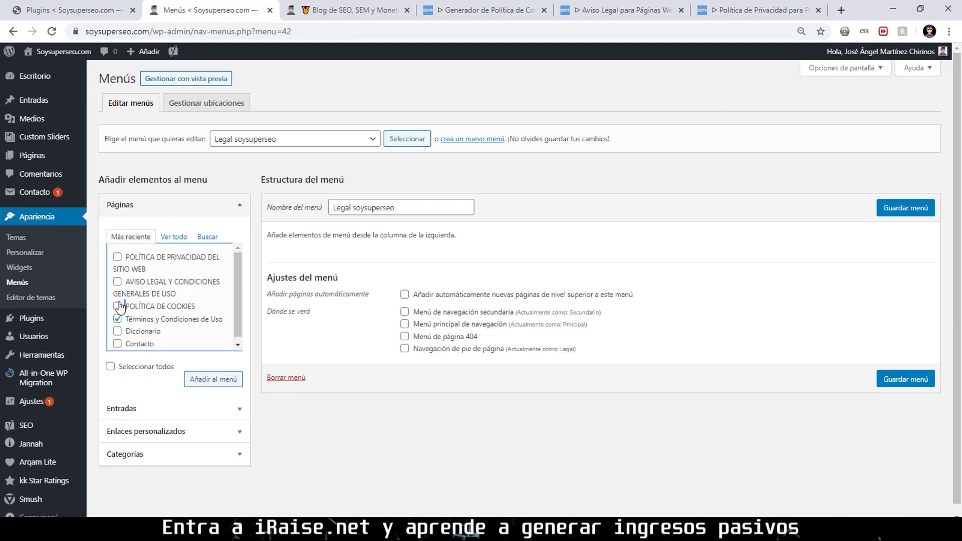
pyautogui.click(117, 344)
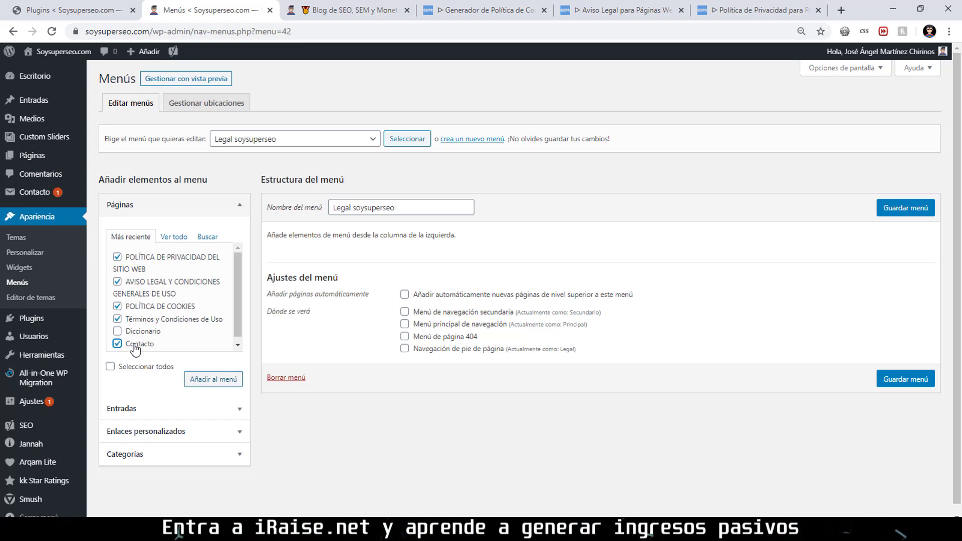
pyautogui.click(205, 380)
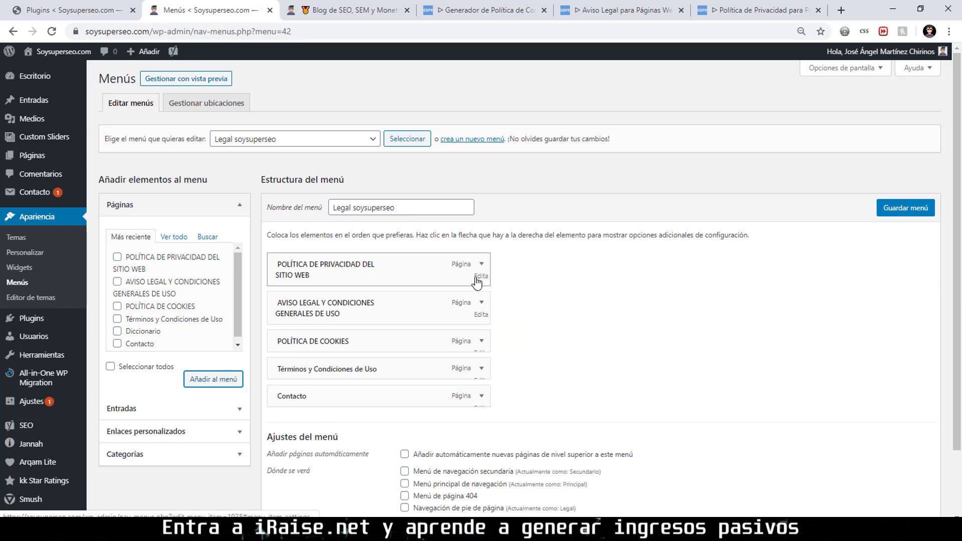
# Rename the privacy policy menu item's navigation label to 'Privacidad'.
pyautogui.click(481, 264)
pyautogui.click(325, 313)
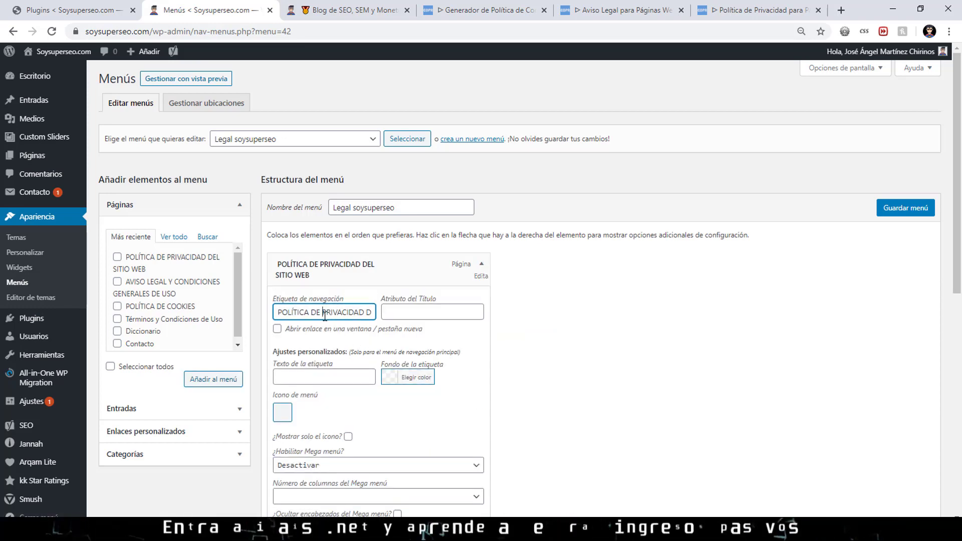
pyautogui.tripleClick(324, 313)
pyautogui.write('Priv')
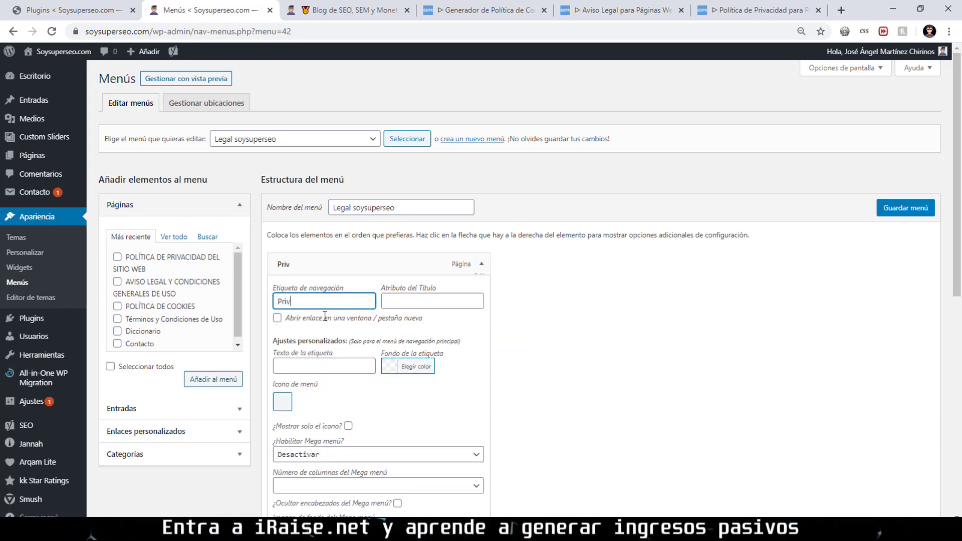
pyautogui.write('acidad')
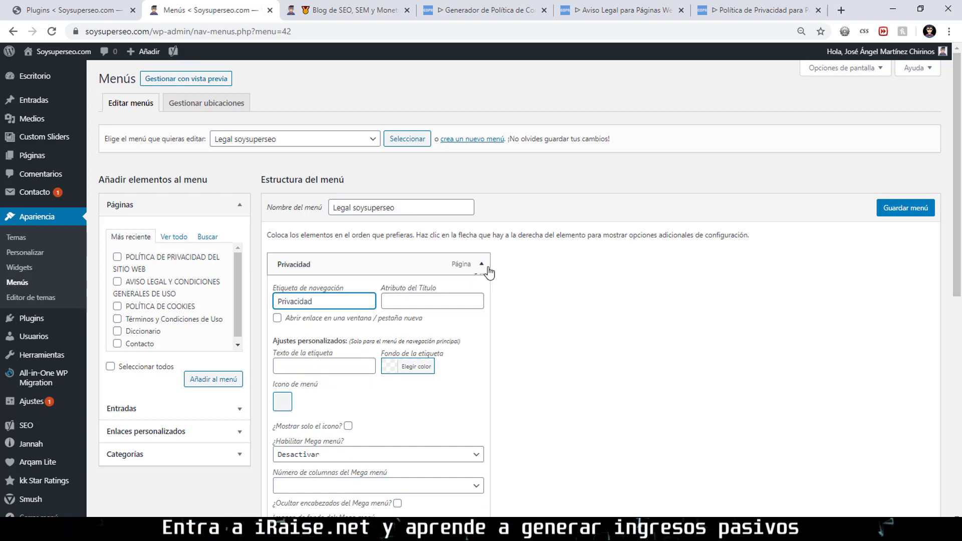
pyautogui.click(482, 264)
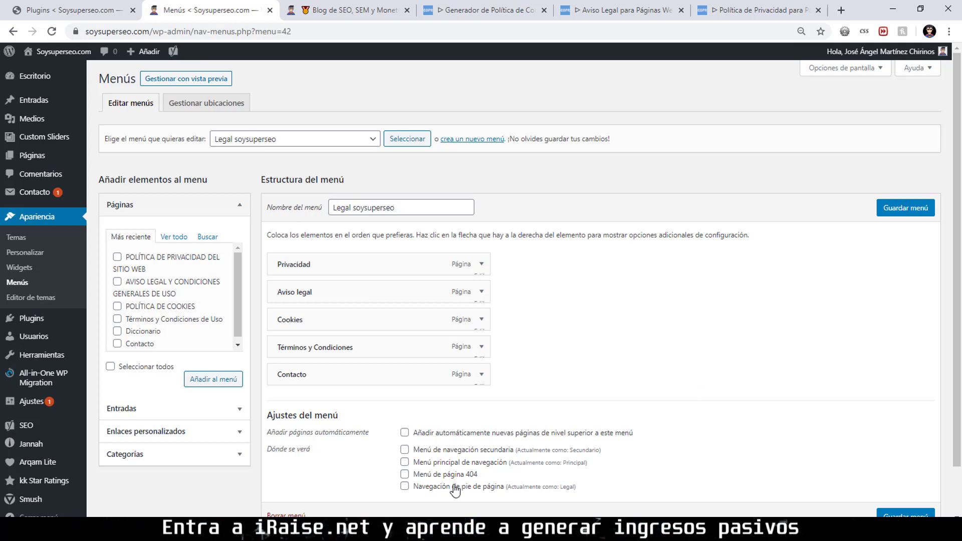
# Assign the Legal soysuperseo menu to the footer navigation and save it.
pyautogui.click(404, 486)
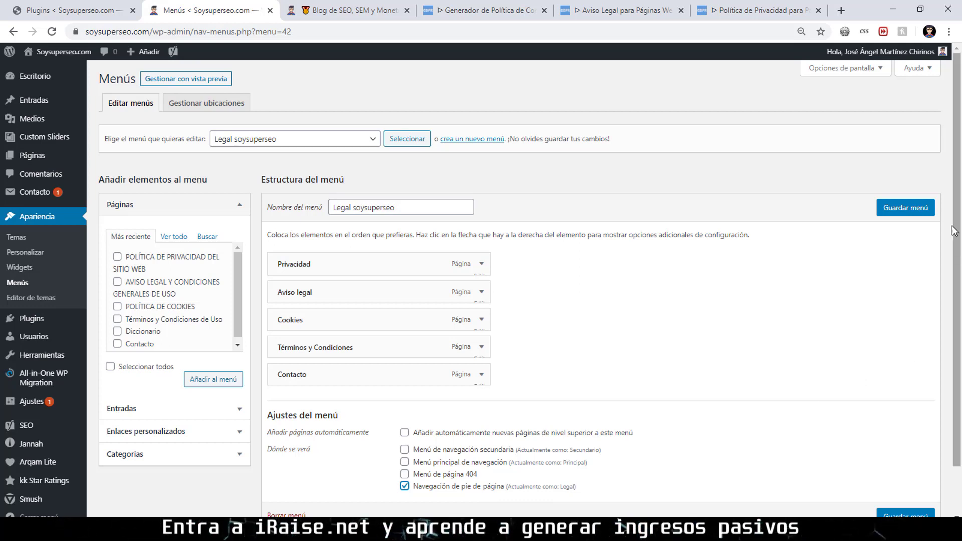
pyautogui.click(917, 208)
pyautogui.hotkey('ctrl', 'Tab')
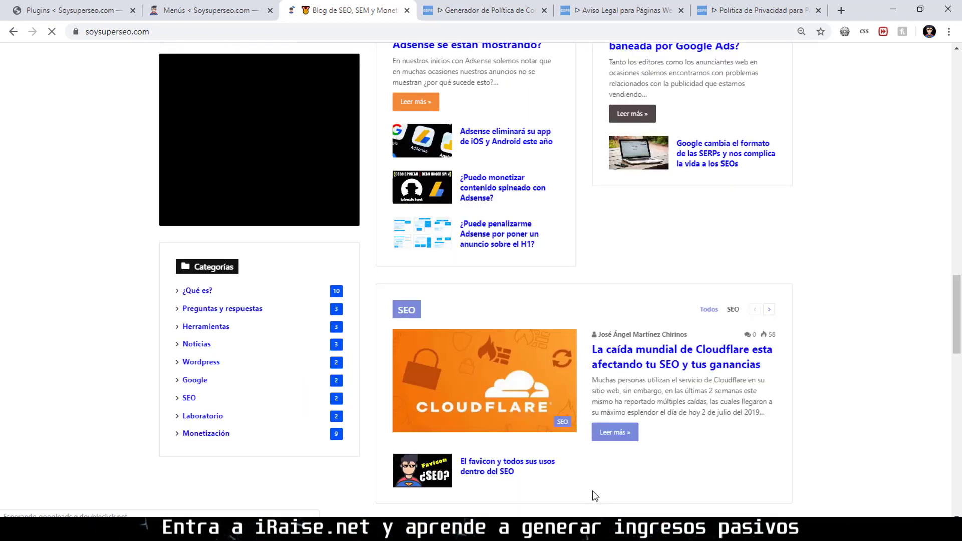
# Check the Privacidad, Aviso legal, Cookies and Términos links in the live site footer.
pyautogui.scroll(-10, 598, 496)
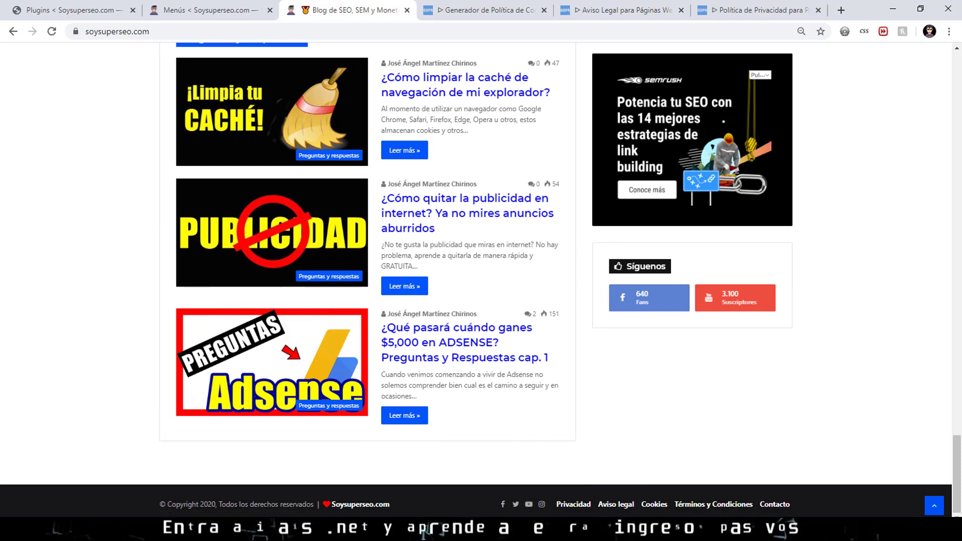
pyautogui.scroll(8, 591, 424)
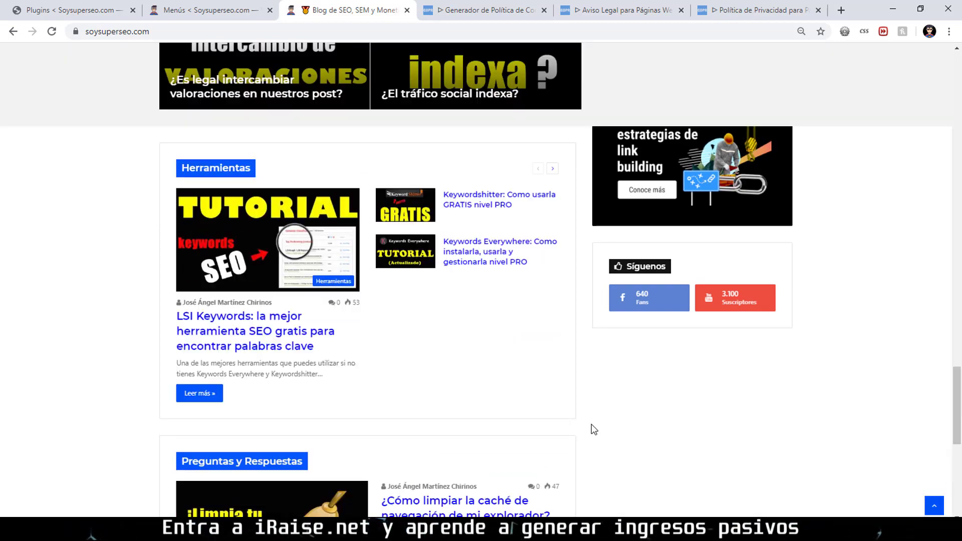
pyautogui.scroll(15, 592, 424)
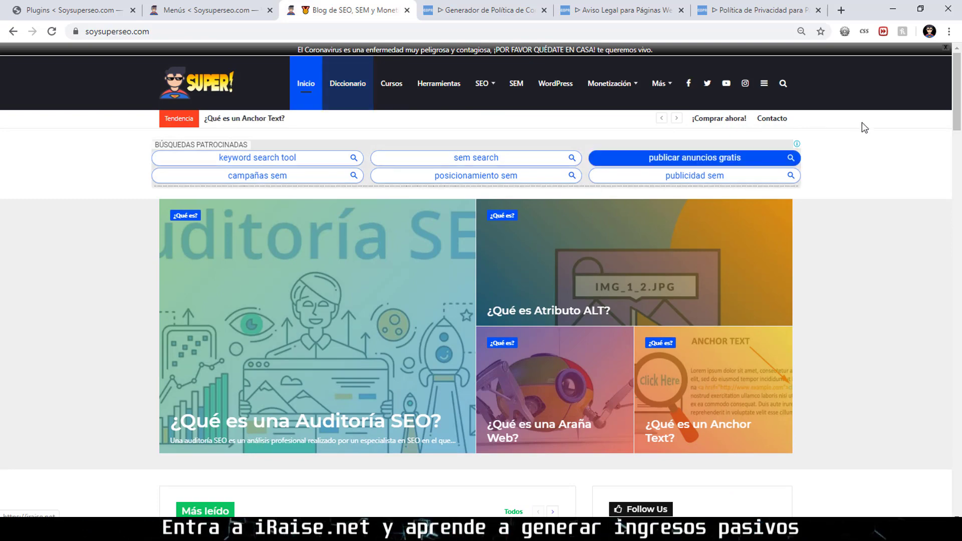
pyautogui.scroll(-20, 862, 122)
pyautogui.scroll(-9, 831, 412)
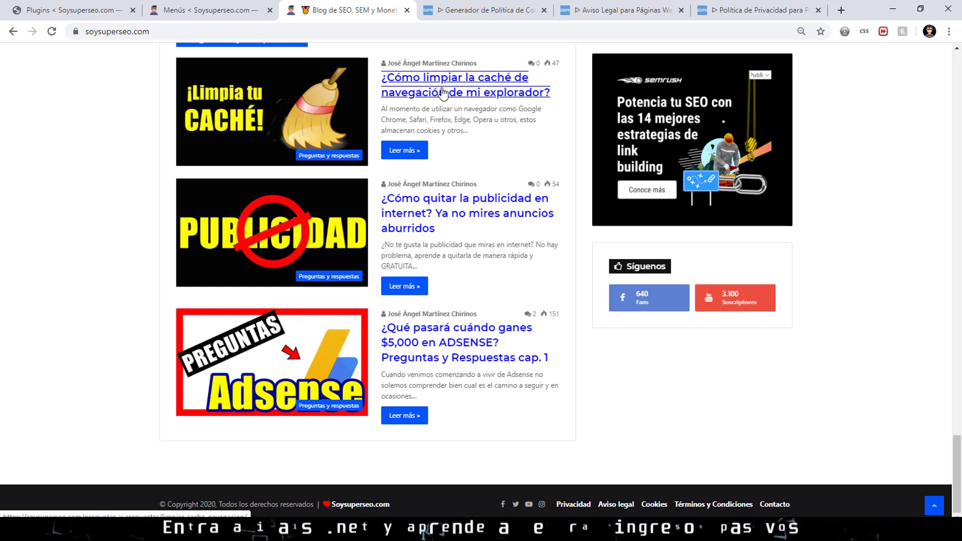
pyautogui.scroll(2, 626, 242)
pyautogui.scroll(20, 626, 242)
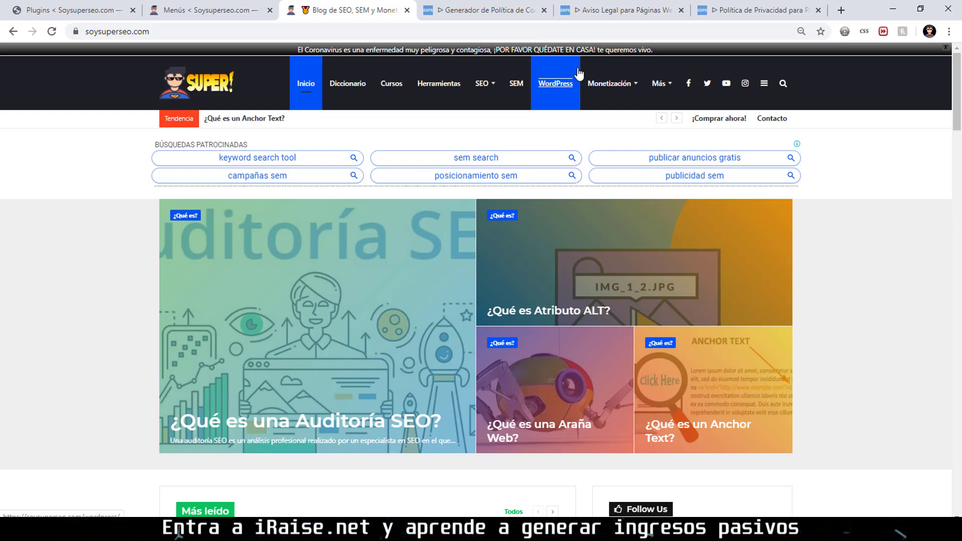
pyautogui.hotkey('ctrl', '1')
# Deactivate the Ultimate Nofollow plugin and delete it, confirming the deletion.
pyautogui.scroll(-5, 211, 379)
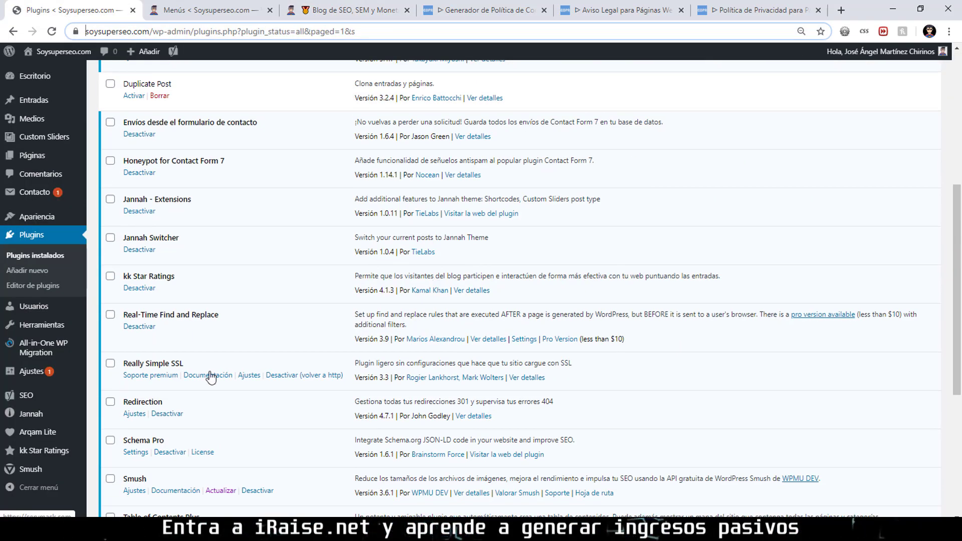
pyautogui.scroll(-5, 211, 377)
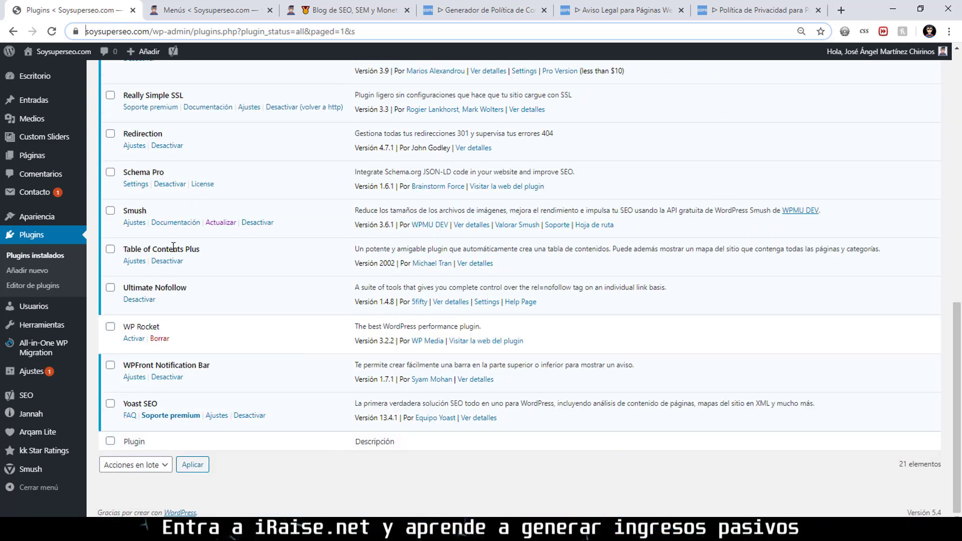
pyautogui.click(142, 300)
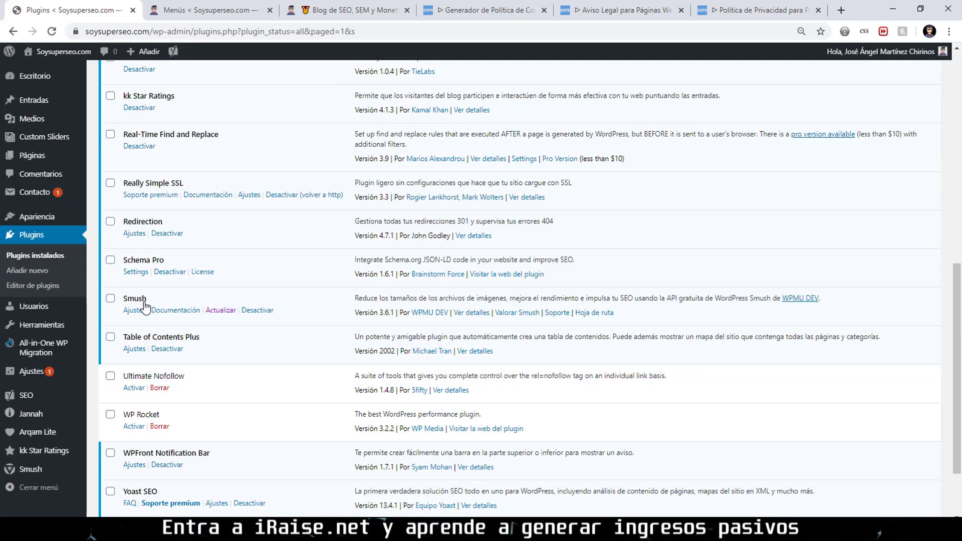
pyautogui.scroll(-2, 144, 305)
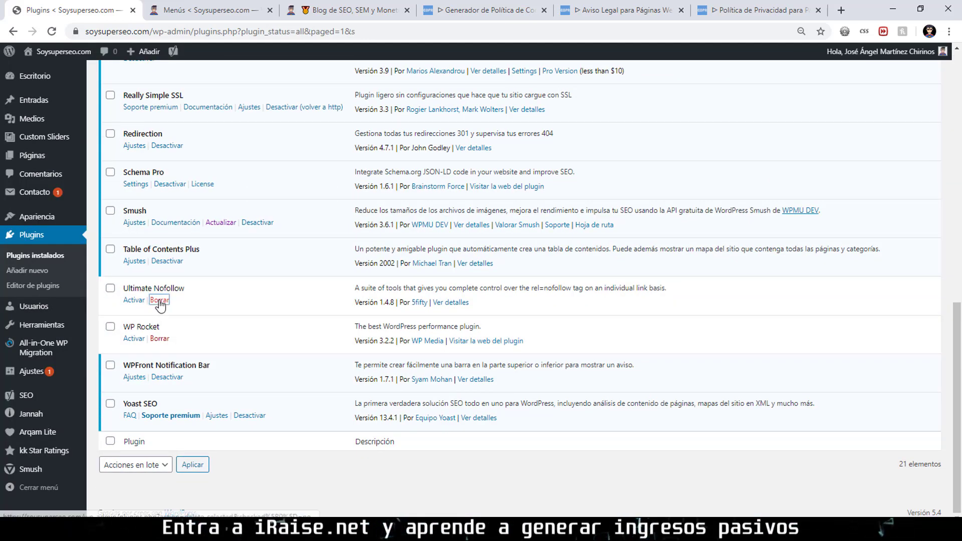
pyautogui.click(159, 300)
pyautogui.click(538, 107)
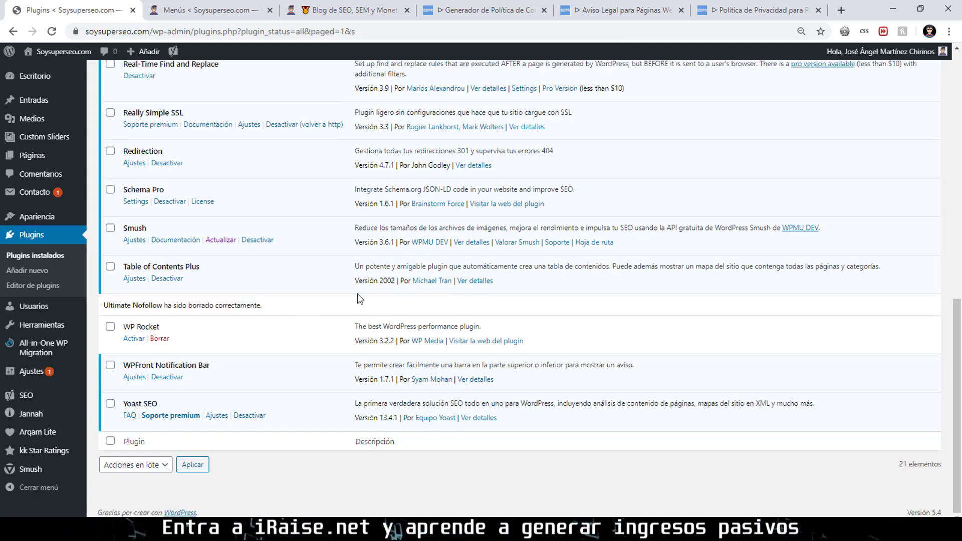
pyautogui.scroll(15, 423, 281)
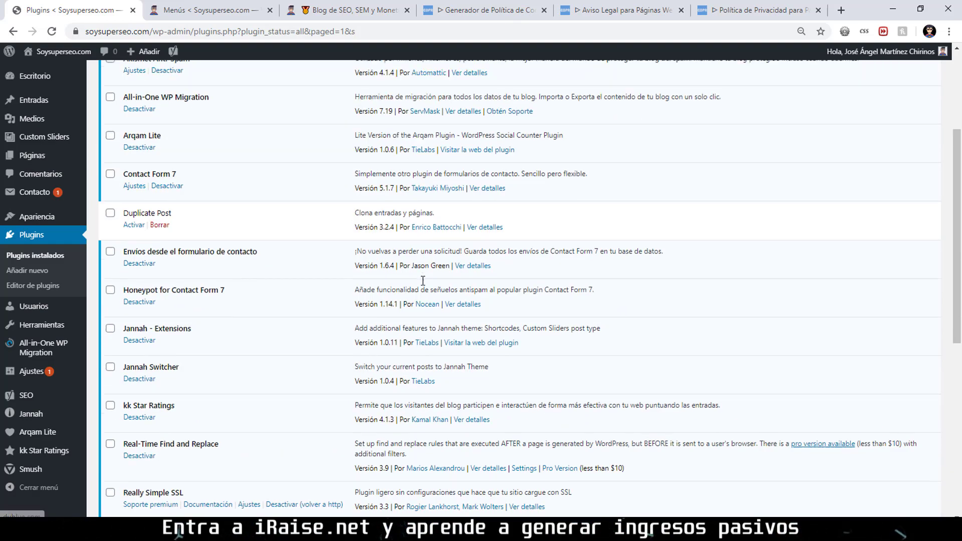
pyautogui.click(180, 79)
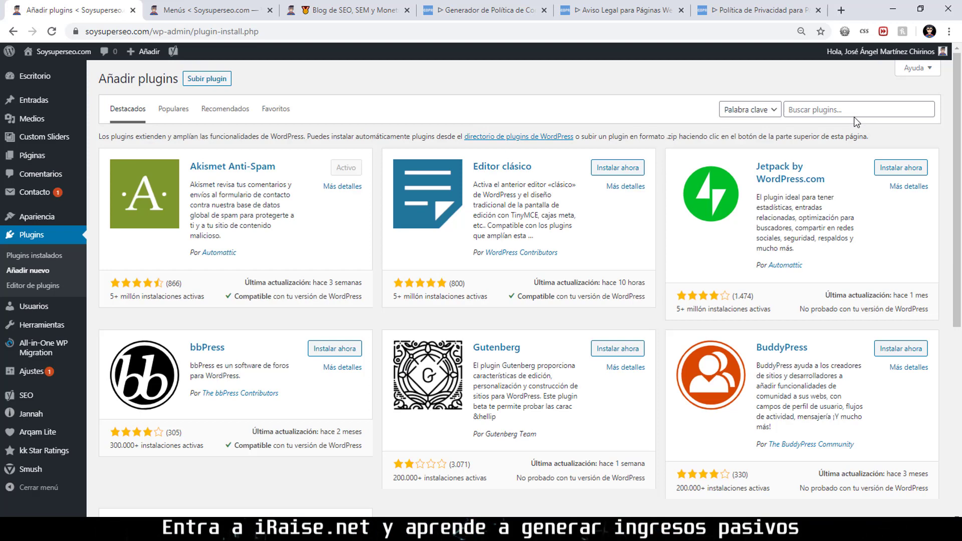
# Search plugins for 'cookies', then install and activate Cookie Notice for GDPR & CCPA.
pyautogui.click(853, 114)
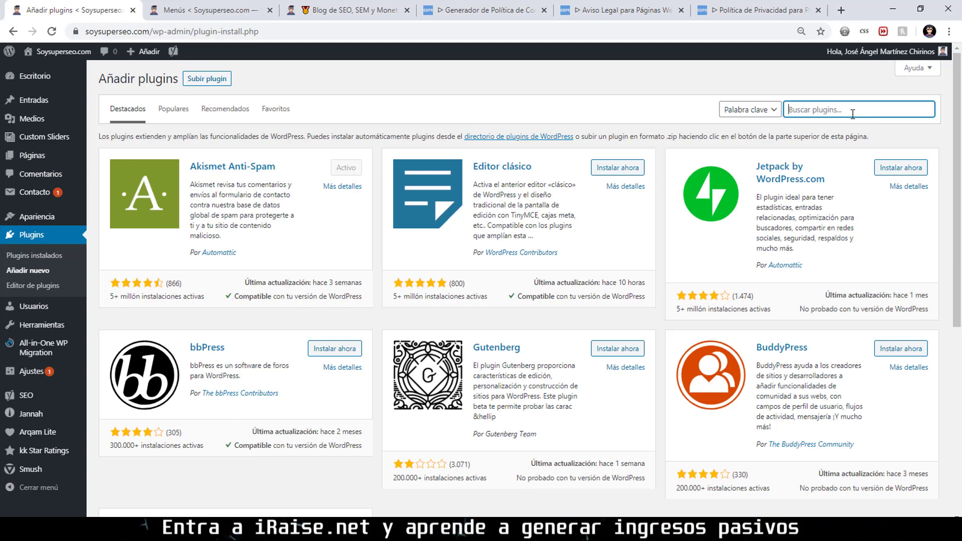
pyautogui.write('cooki')
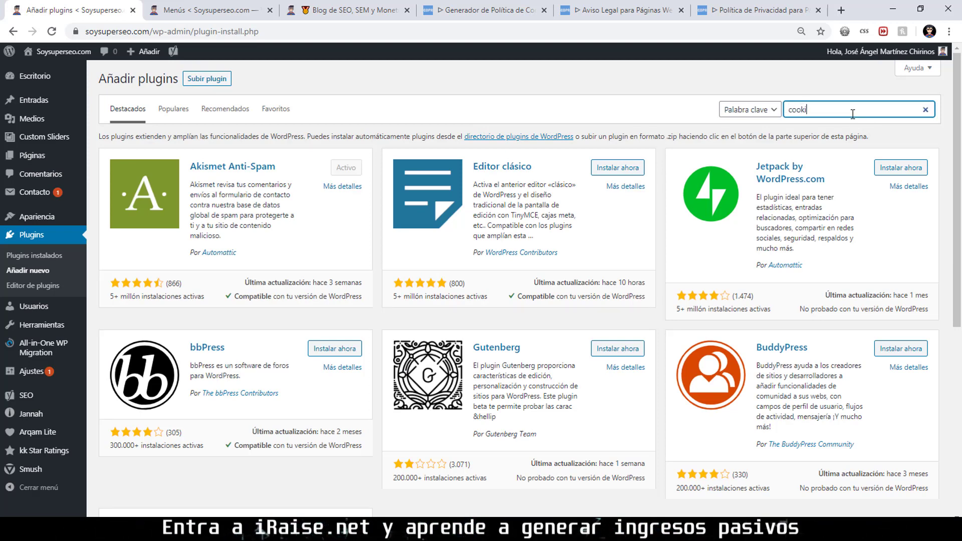
pyautogui.write('es')
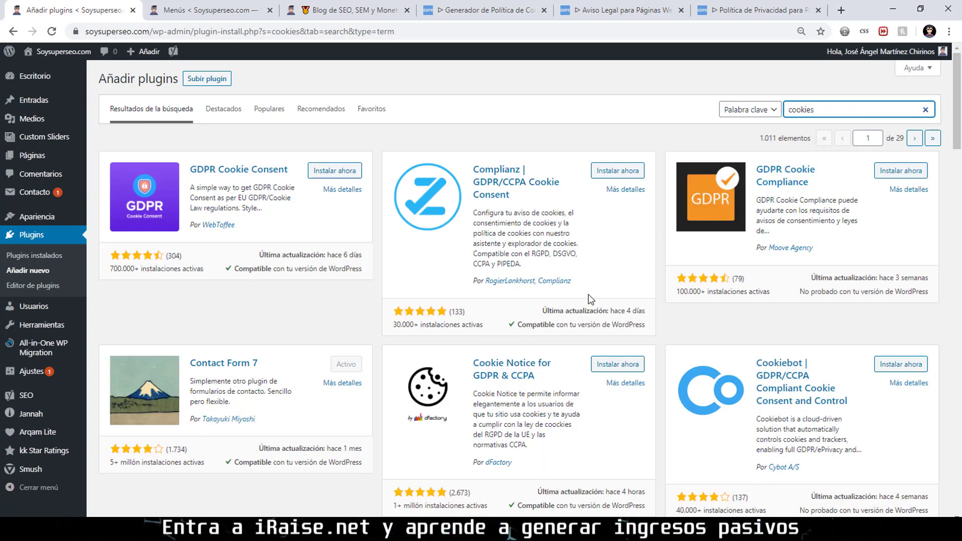
pyautogui.scroll(-2, 588, 293)
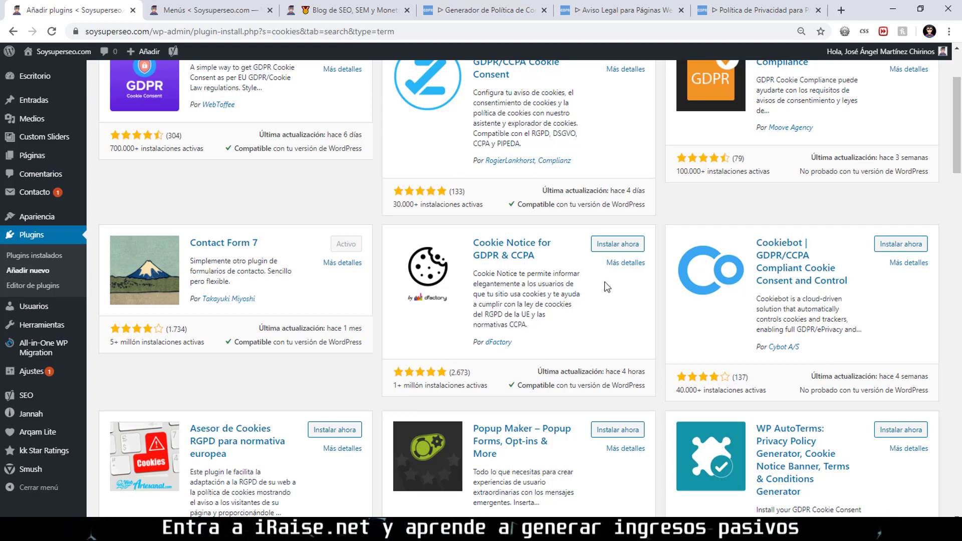
pyautogui.click(632, 245)
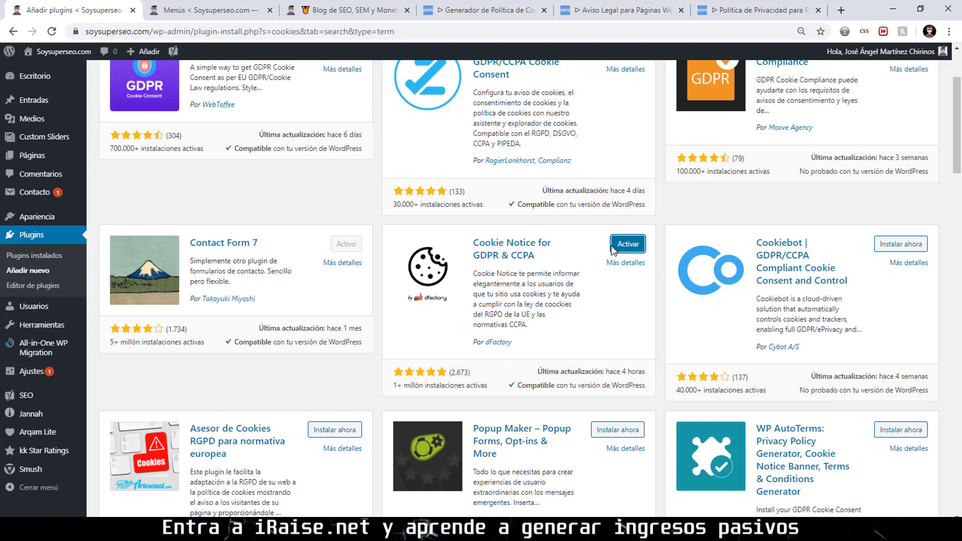
pyautogui.click(625, 245)
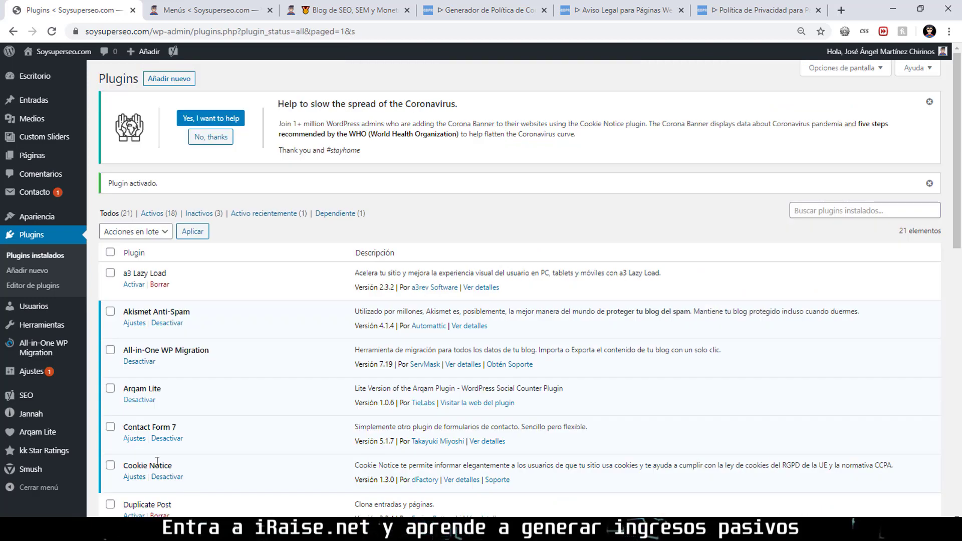
# Shorten the notice message to 'Utilizamos cookies.' and change the button text from Vale to 'Ok'.
pyautogui.tripleClick(157, 463)
pyautogui.scroll(-1, 150, 436)
pyautogui.click(136, 418)
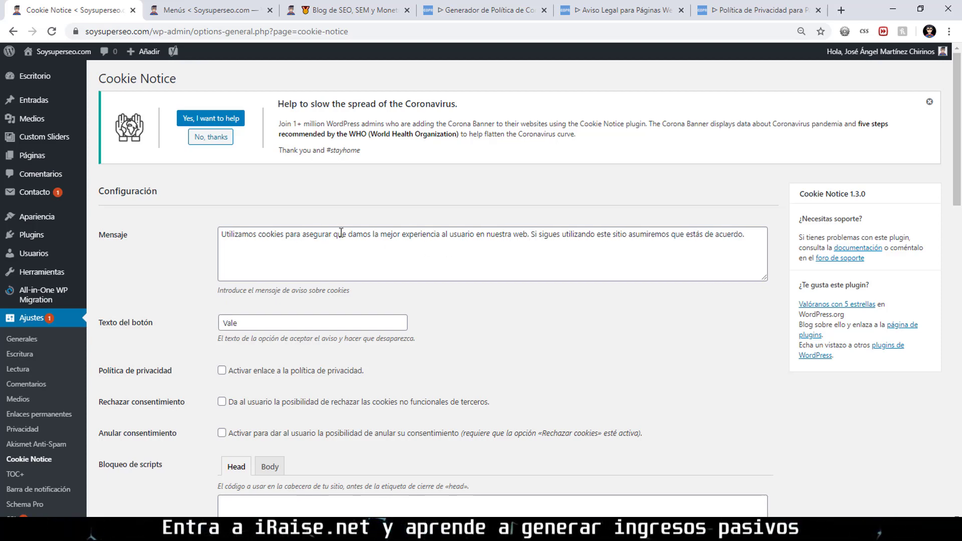
pyautogui.moveTo(286, 233); pyautogui.dragTo(772, 253)
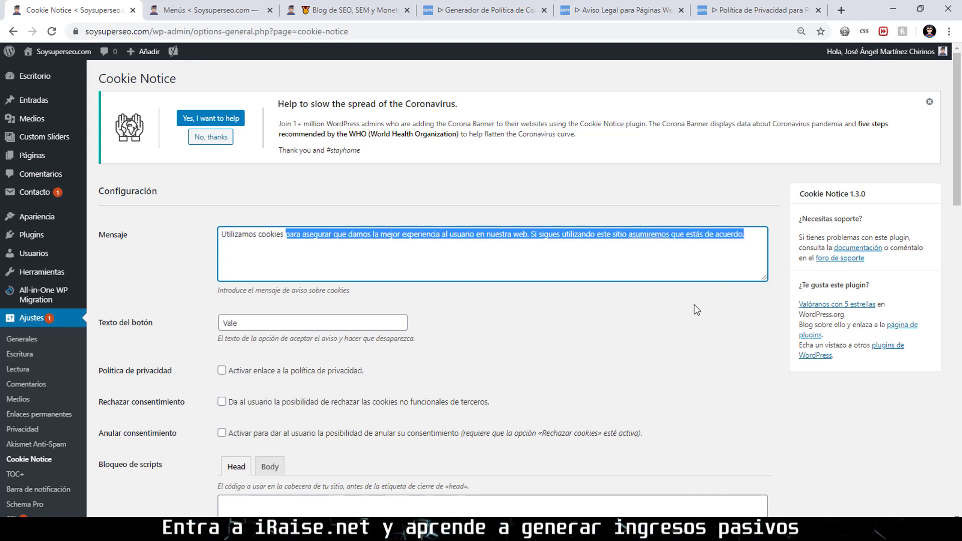
pyautogui.write('.')
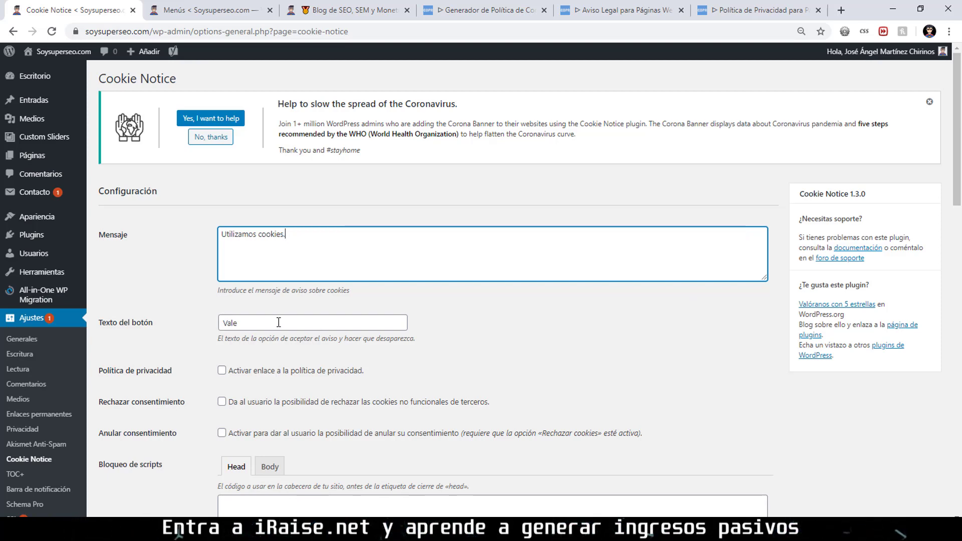
pyautogui.moveTo(279, 322); pyautogui.dragTo(209, 321)
pyautogui.write('Ok')
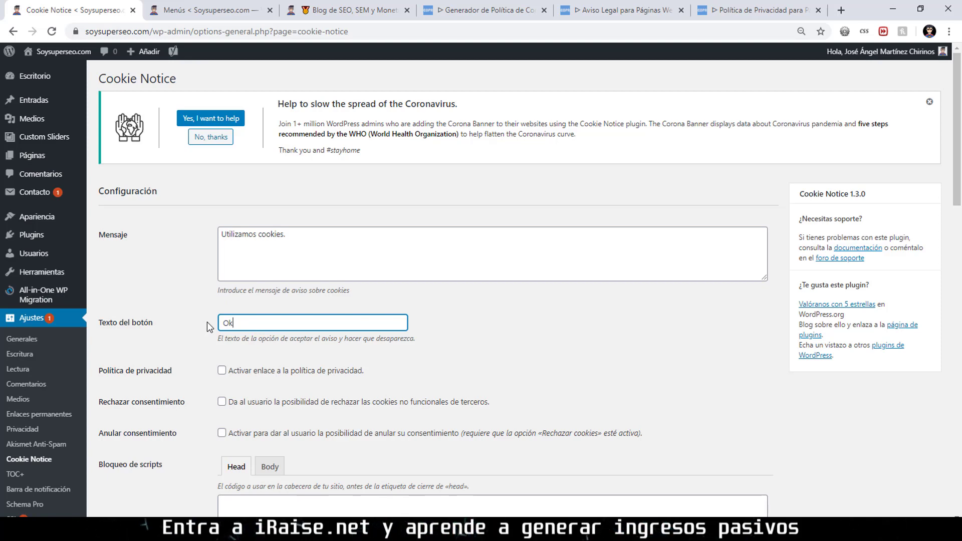
# Enable the privacy policy link, pointing to the POLÍTICA DE PRIVACIDAD DEL SITIO WEB page.
pyautogui.scroll(-2, 210, 325)
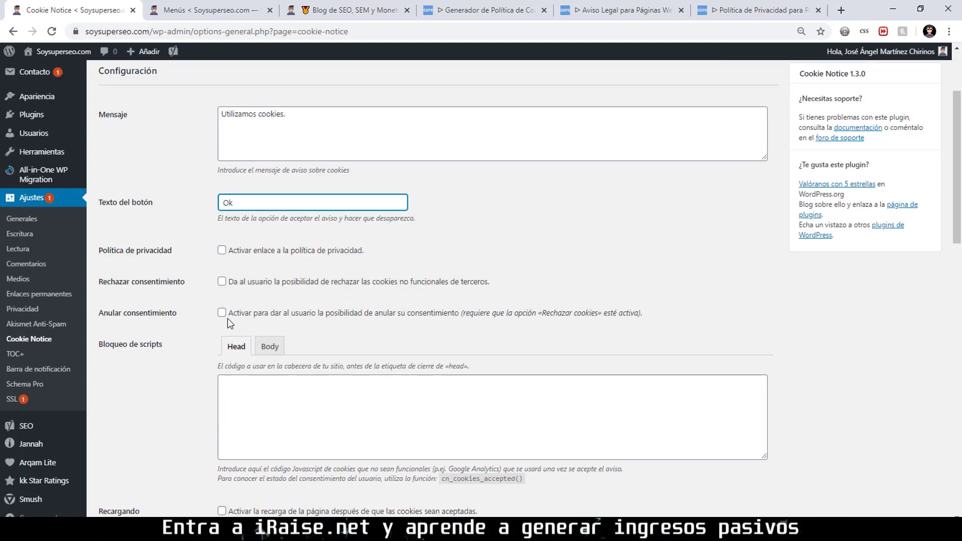
pyautogui.click(222, 250)
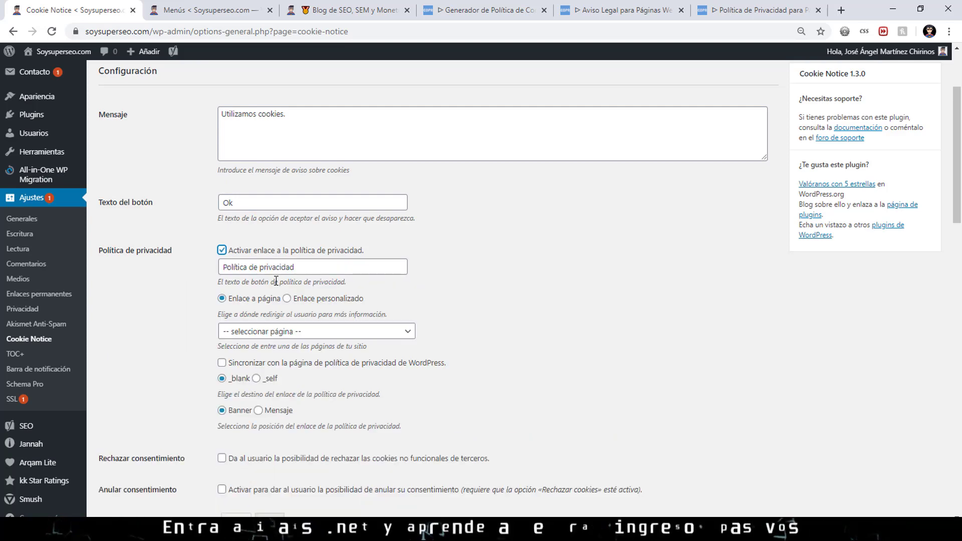
pyautogui.click(307, 332)
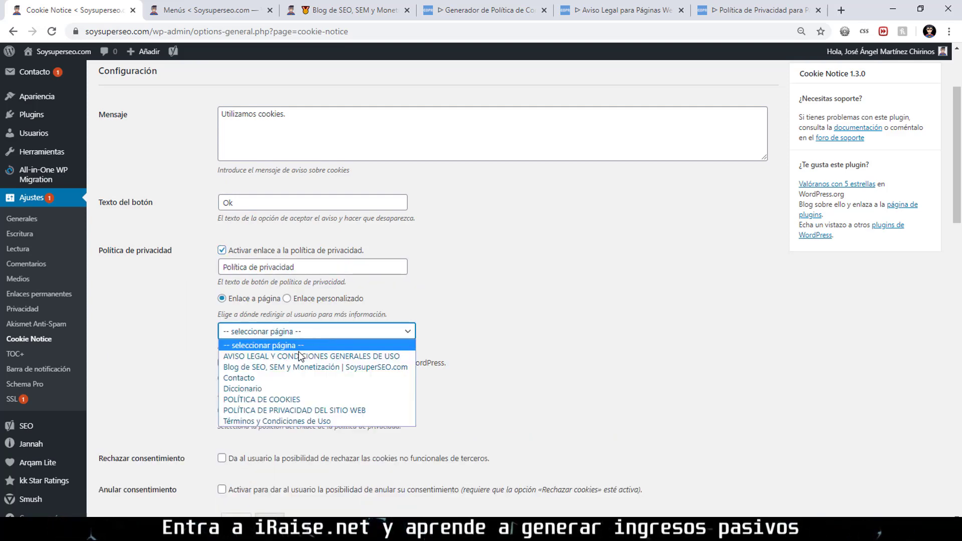
pyautogui.click(297, 411)
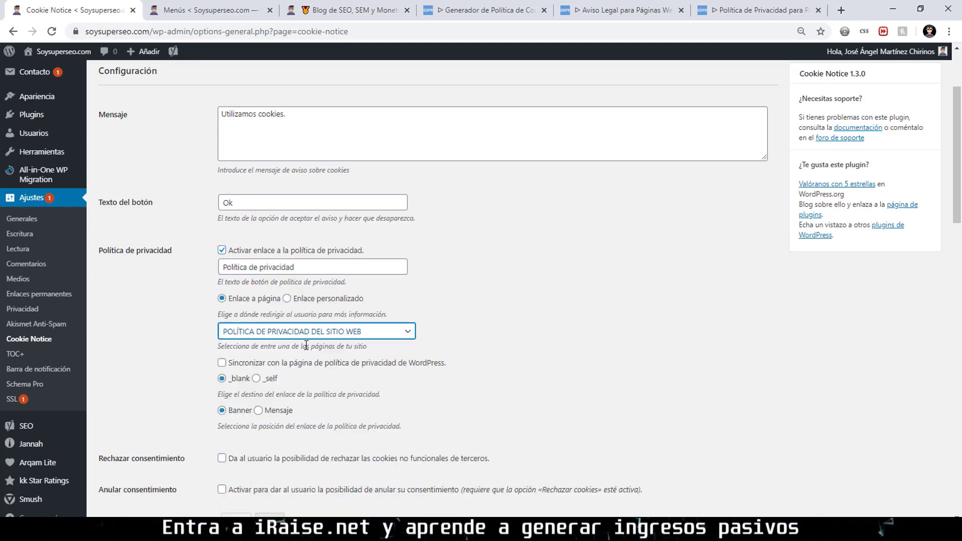
pyautogui.scroll(-1, 291, 331)
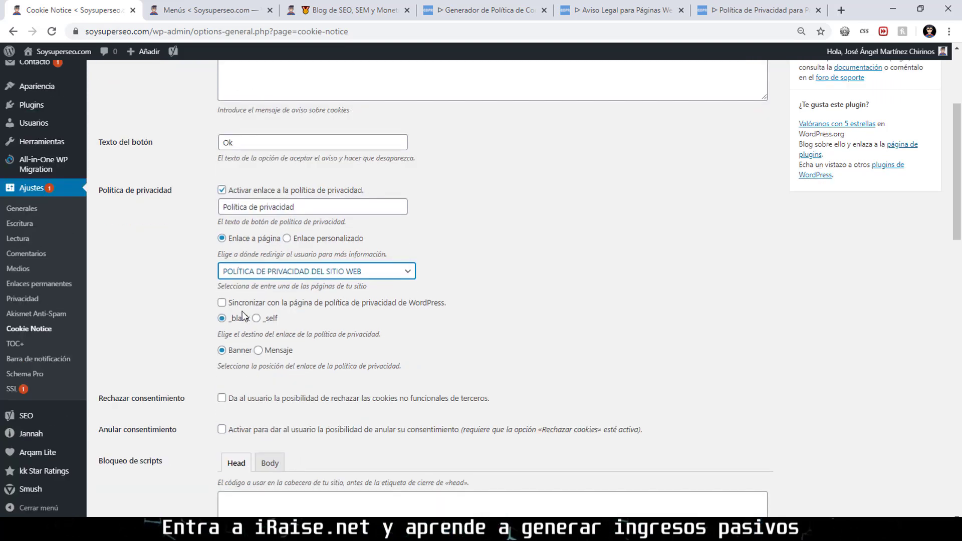
pyautogui.scroll(-2, 246, 325)
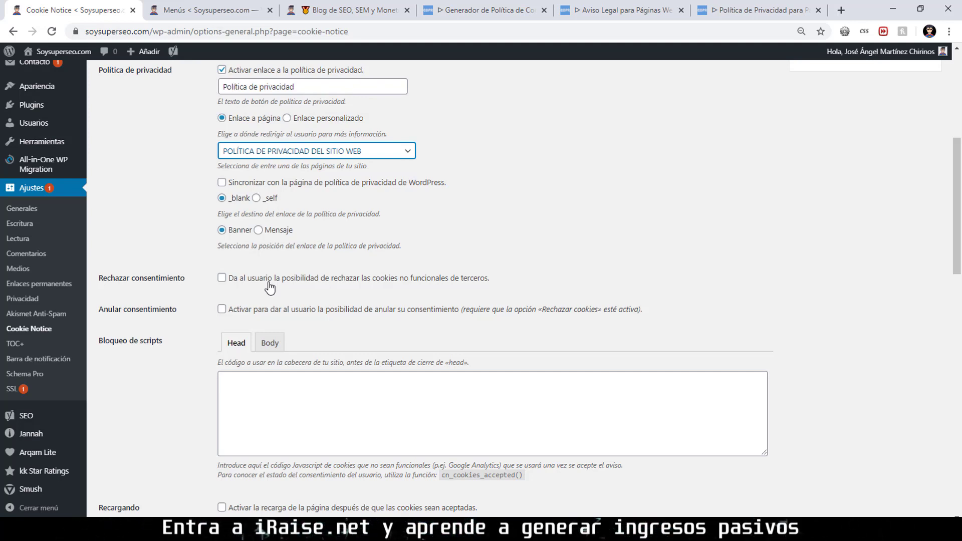
# Enable the Rechazar consentimiento and Anular consentimiento options in Cookie Notice.
pyautogui.click(269, 284)
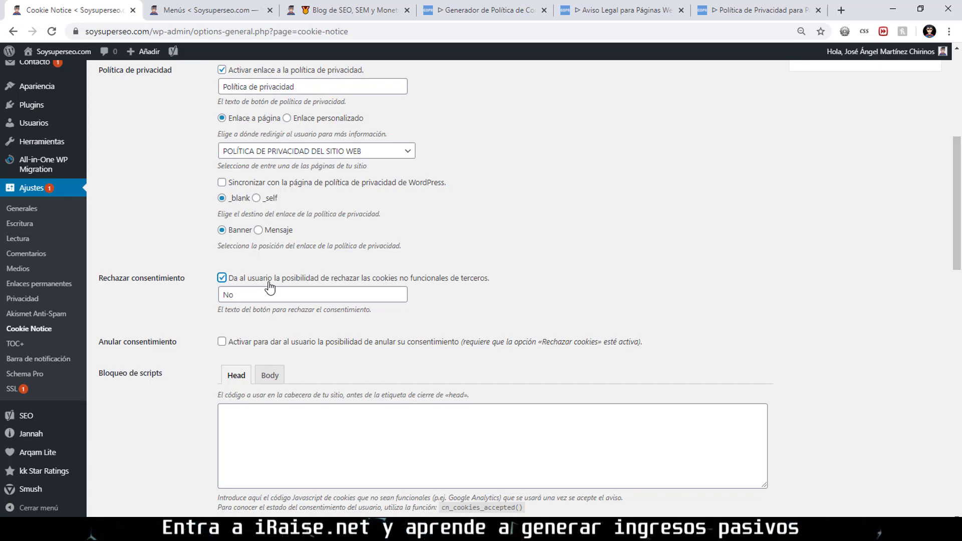
pyautogui.scroll(-1, 276, 289)
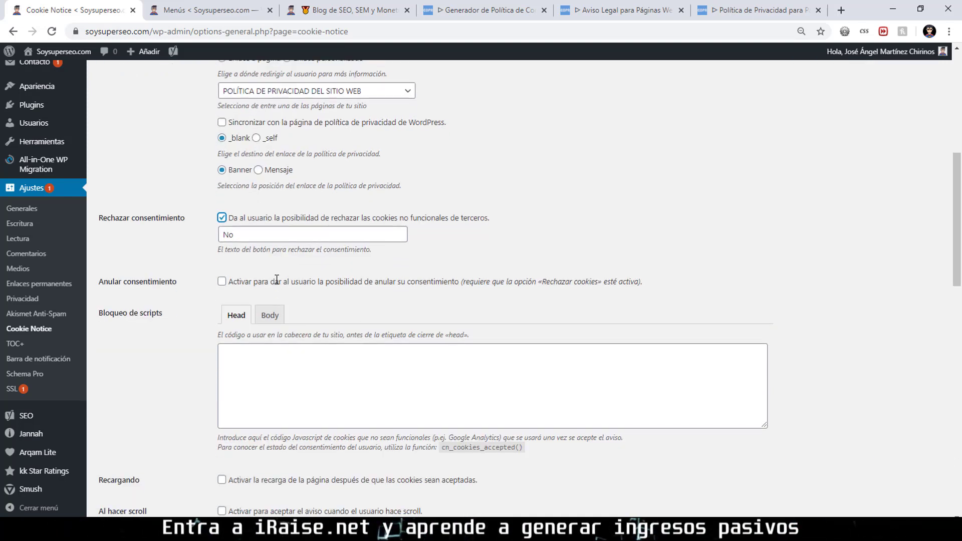
pyautogui.click(247, 283)
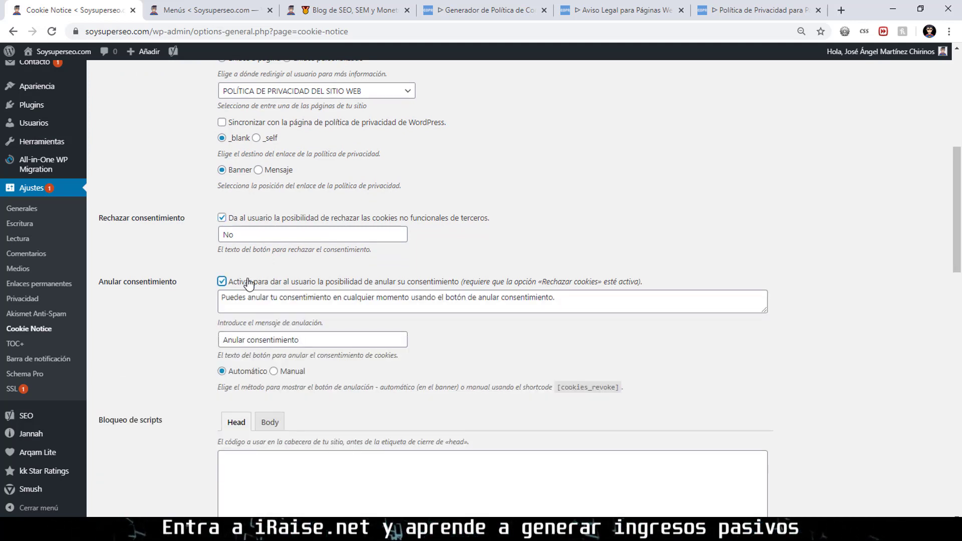
pyautogui.scroll(-3, 293, 314)
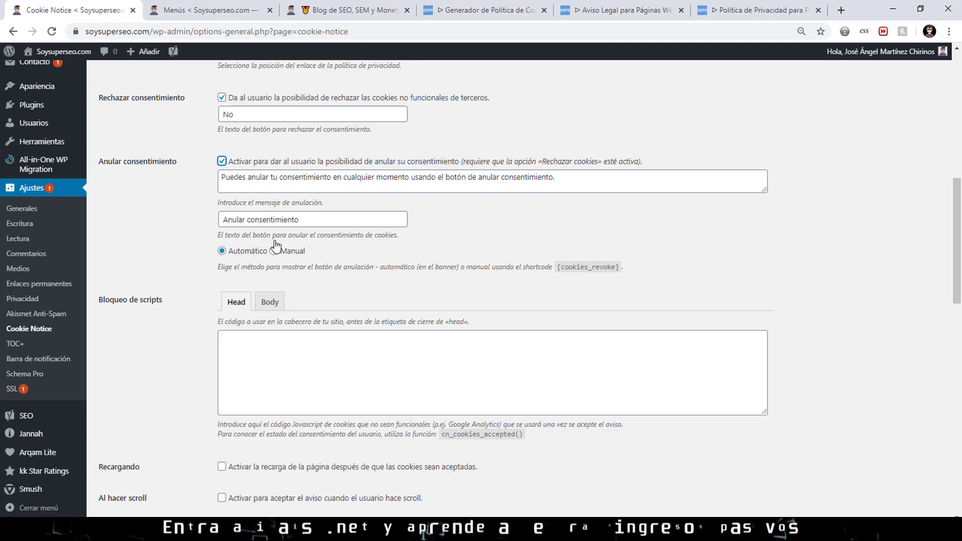
pyautogui.scroll(-3, 298, 213)
pyautogui.scroll(-3, 297, 210)
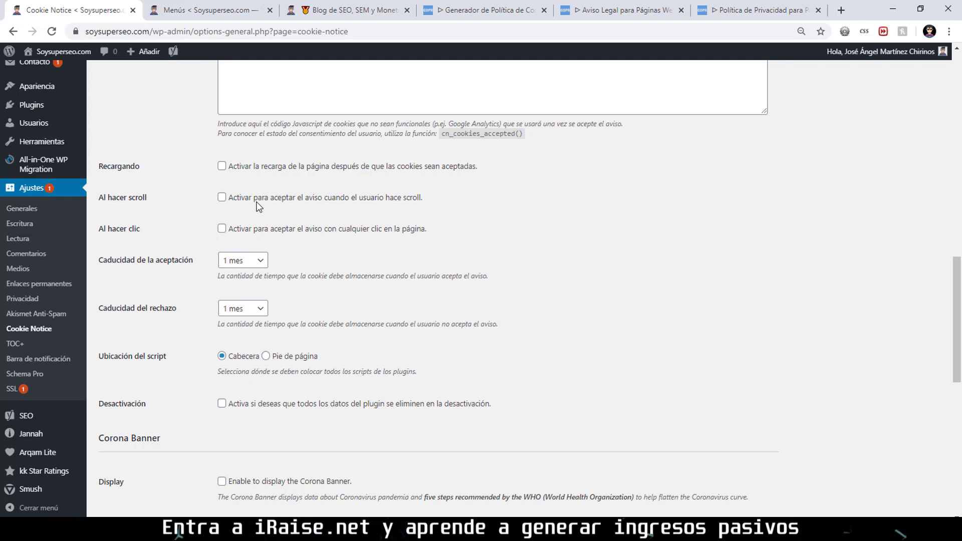
# Set acceptance expiry to 1 año and rejection expiry to 1 día.
pyautogui.scroll(-1, 243, 200)
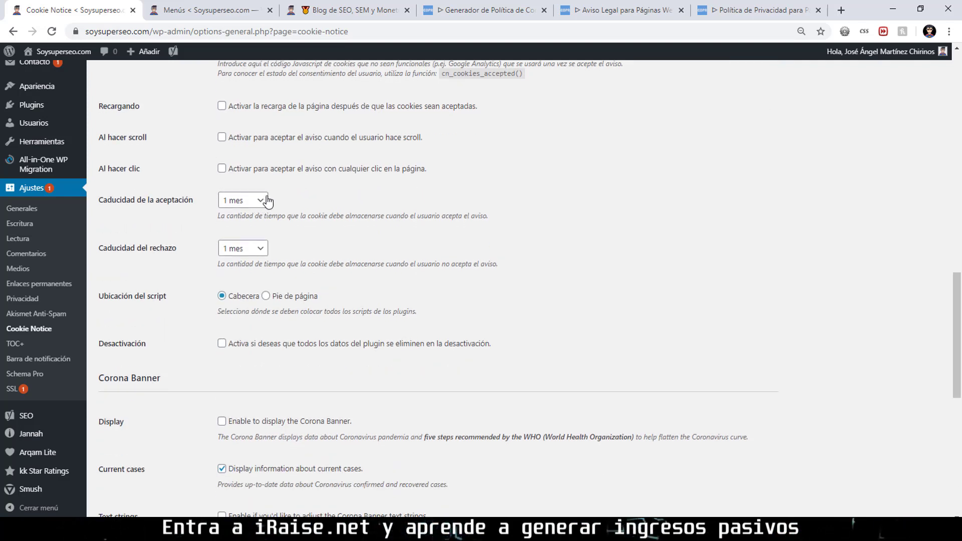
pyautogui.click(265, 204)
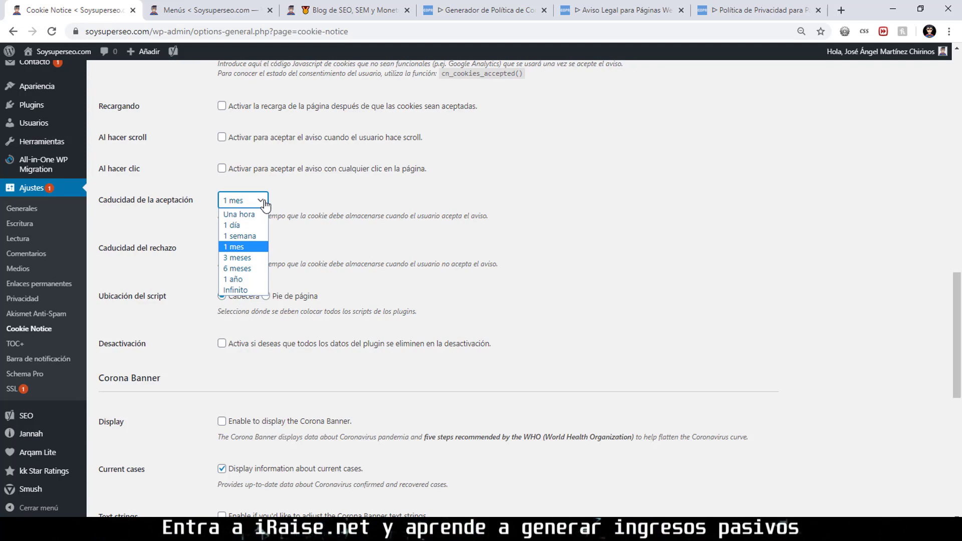
pyautogui.click(265, 201)
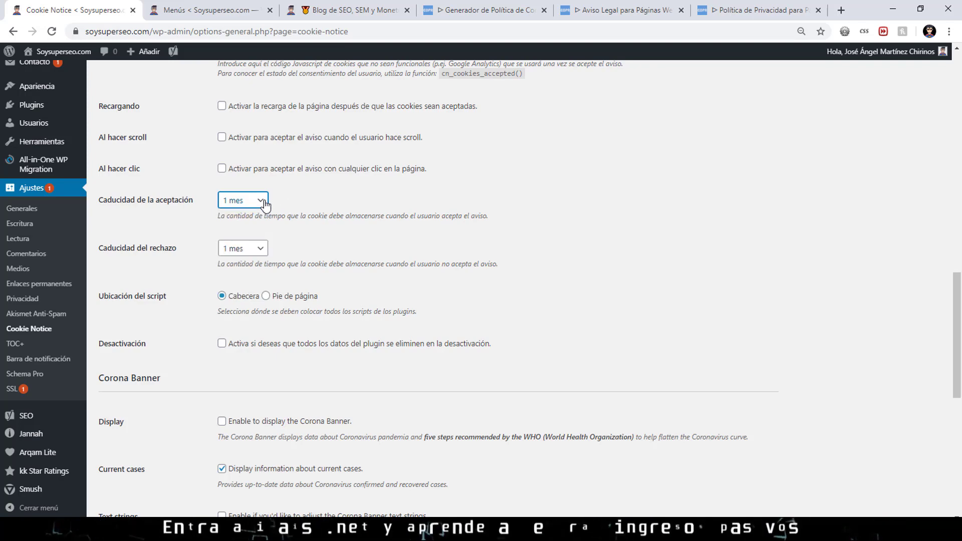
pyautogui.click(247, 203)
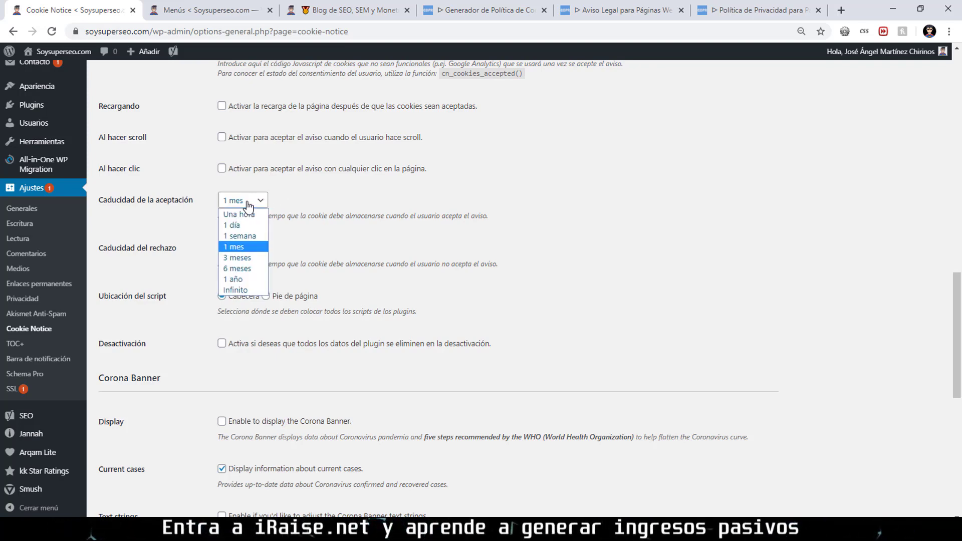
pyautogui.click(245, 279)
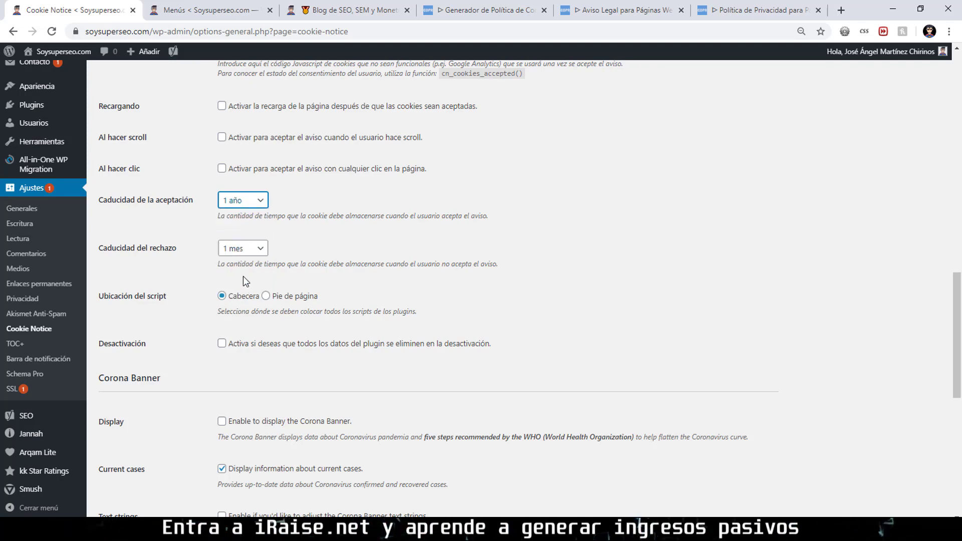
pyautogui.scroll(-1, 268, 248)
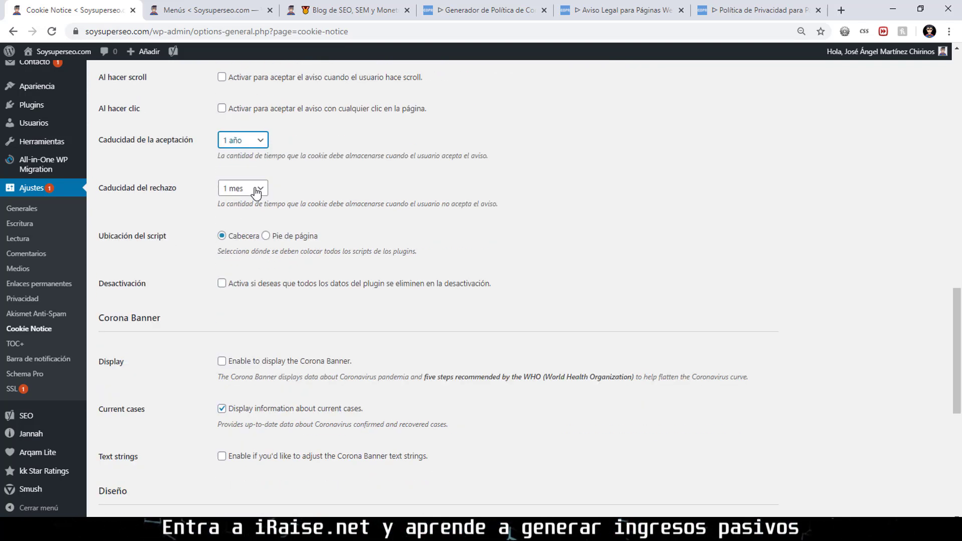
pyautogui.click(257, 189)
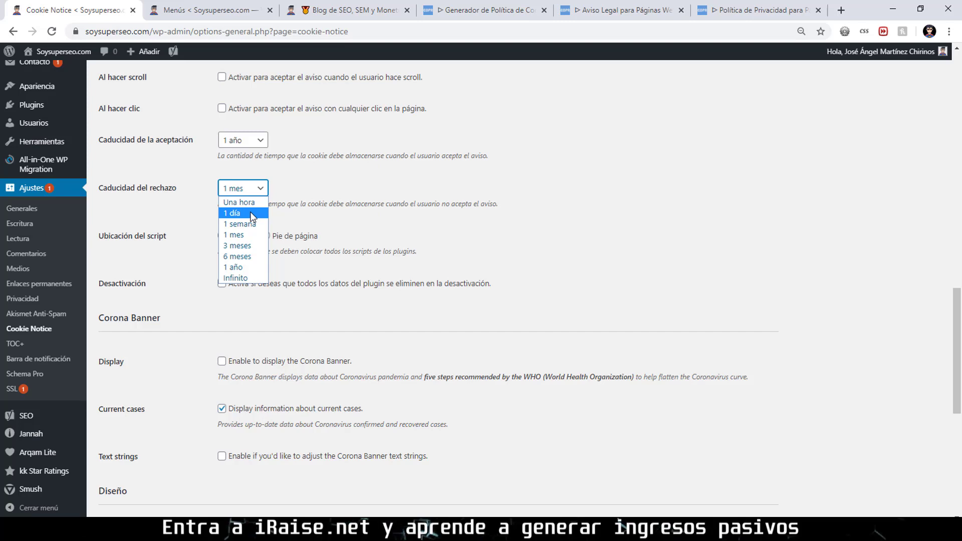
pyautogui.click(251, 214)
# Set the script placement to Pie de página (footer).
pyautogui.scroll(-2, 295, 218)
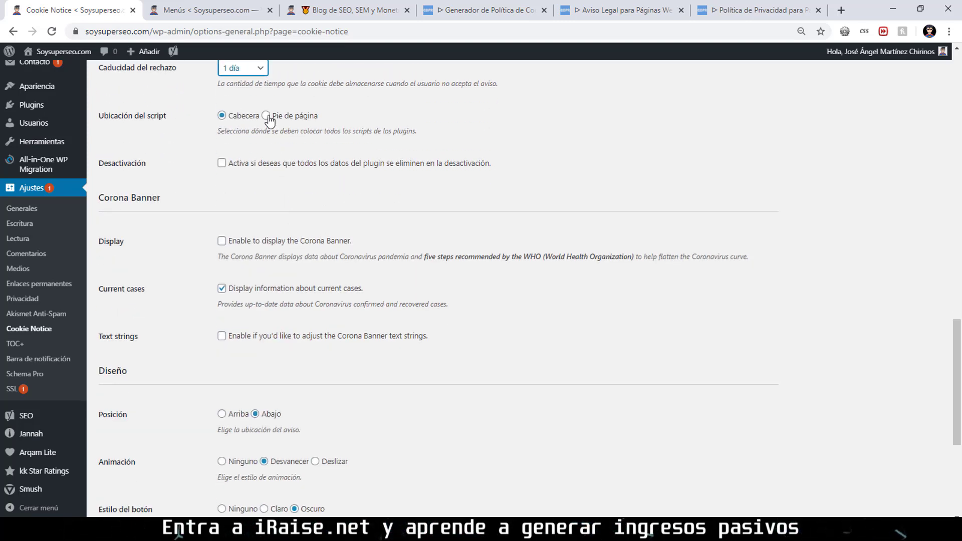
pyautogui.click(266, 116)
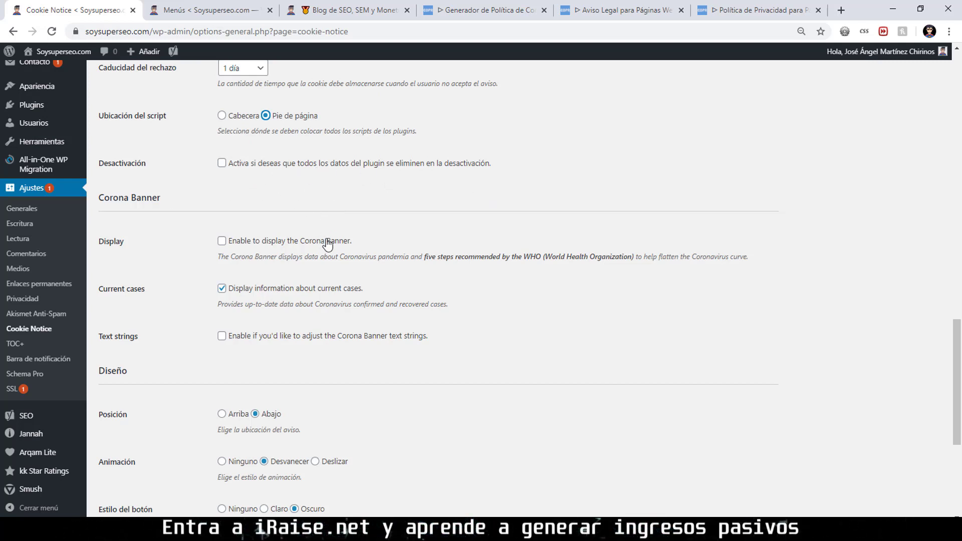
pyautogui.scroll(-1, 327, 243)
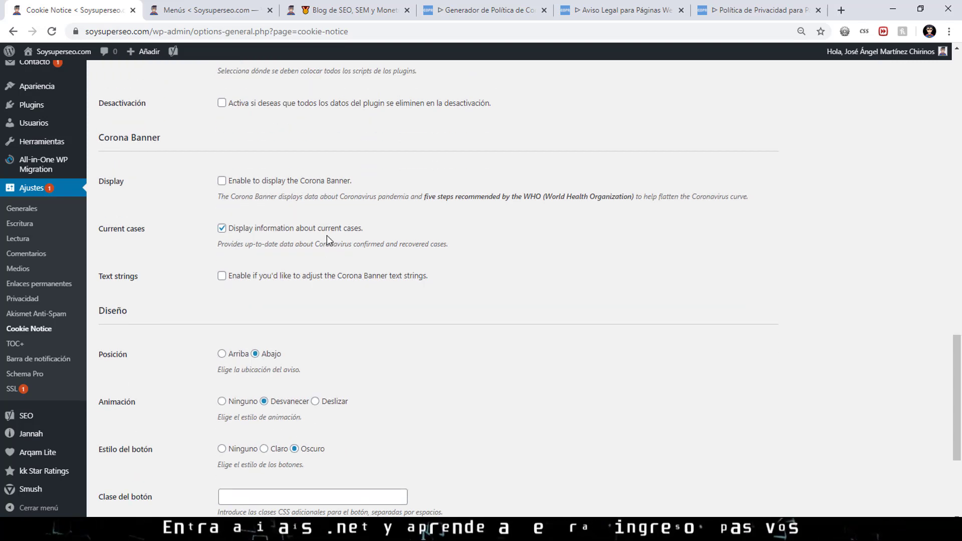
pyautogui.scroll(-1, 222, 278)
pyautogui.scroll(-2, 223, 285)
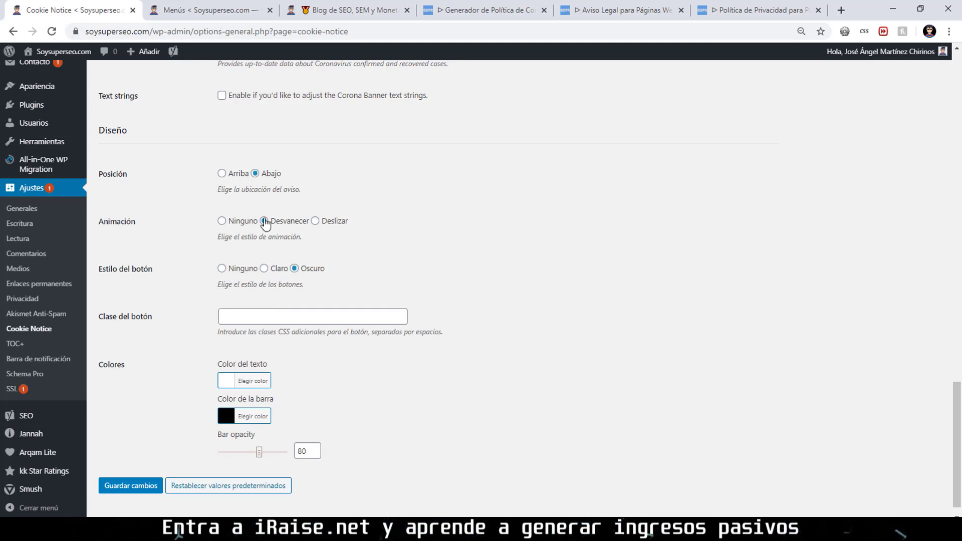
# Set the banner animation to Ninguno, bar opacity to 60, and save the settings.
pyautogui.click(246, 222)
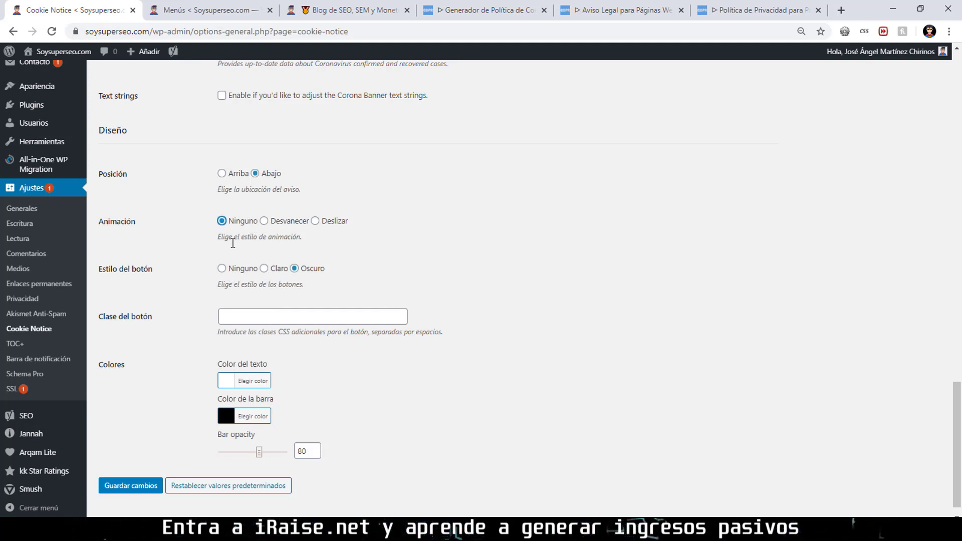
pyautogui.scroll(-1, 239, 325)
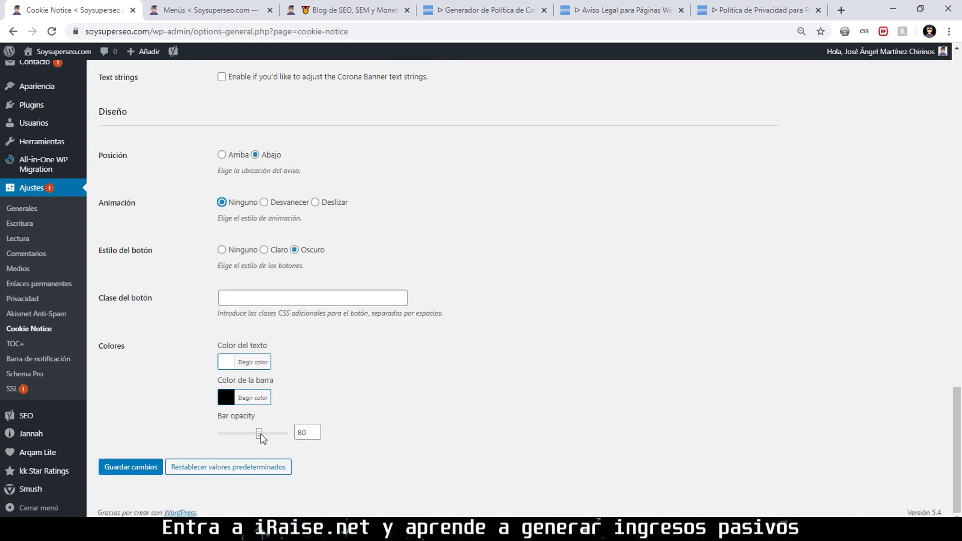
pyautogui.moveTo(302, 432); pyautogui.dragTo(285, 440)
pyautogui.press('BackSpace')
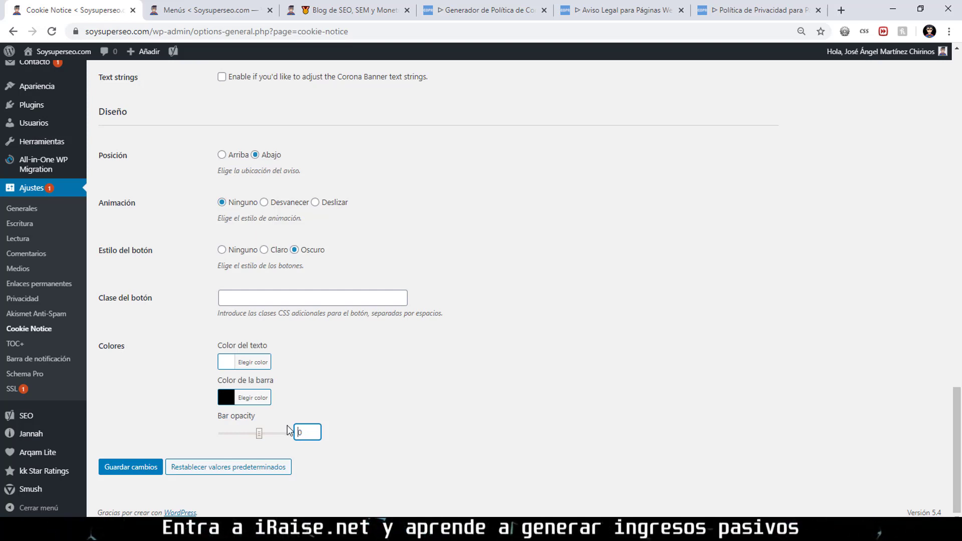
pyautogui.click(123, 469)
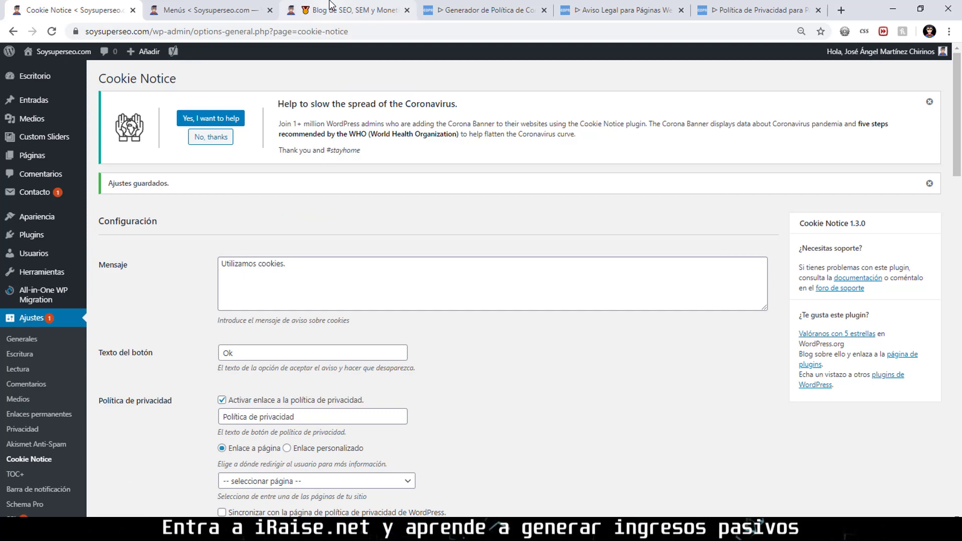
# Reload the live site's home page to see the cookie banner.
pyautogui.click(351, 10)
pyautogui.moveTo(351, 10); pyautogui.dragTo(342, 17)
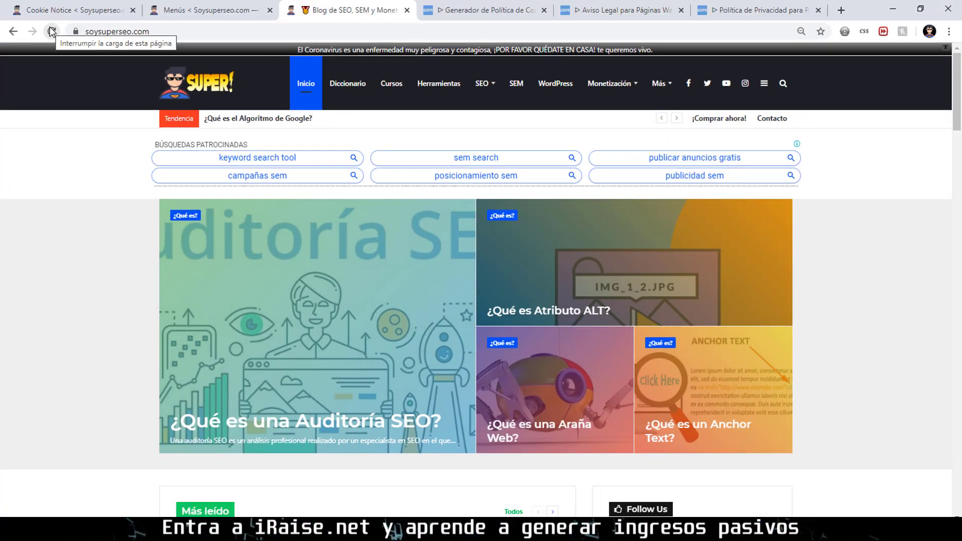
pyautogui.click(49, 38)
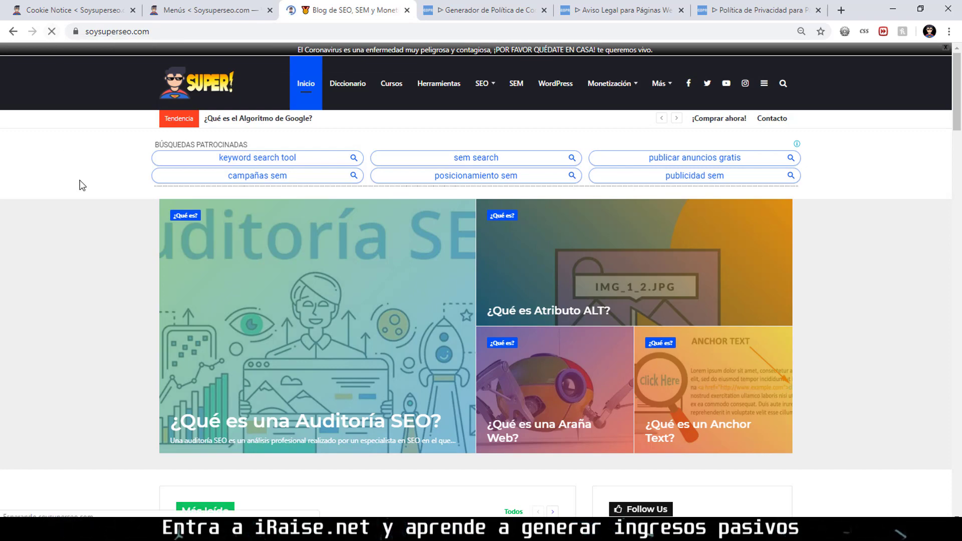
pyautogui.scroll(-20, 107, 194)
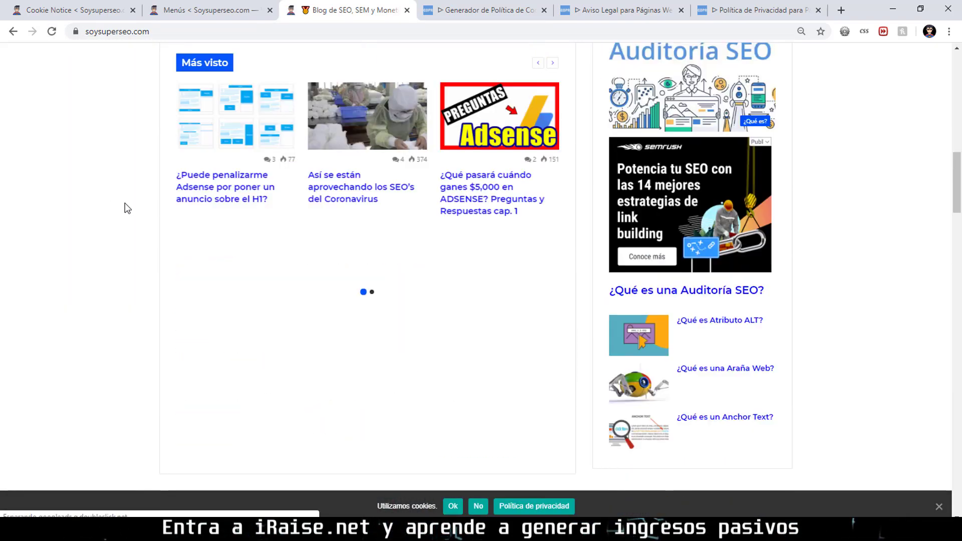
pyautogui.scroll(-10, 455, 501)
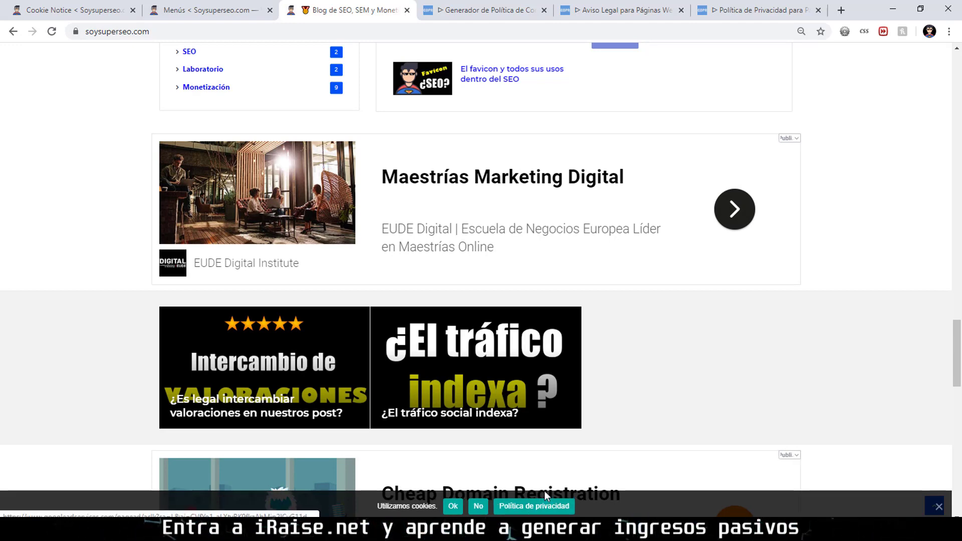
# Place the privacy link inside the message and change its text to 'Leer más'.
pyautogui.click(133, 3)
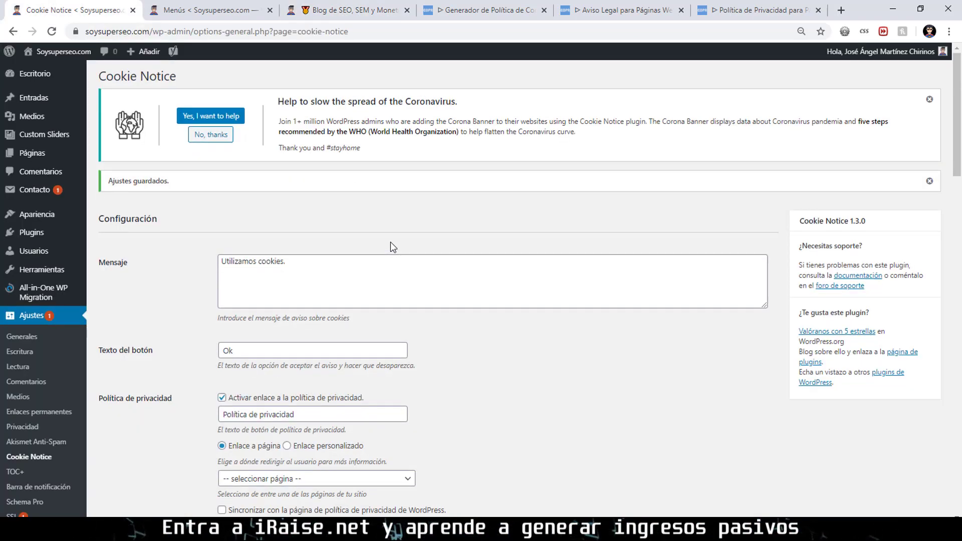
pyautogui.scroll(-8, 390, 242)
pyautogui.scroll(-1, 393, 242)
pyautogui.scroll(1, 393, 242)
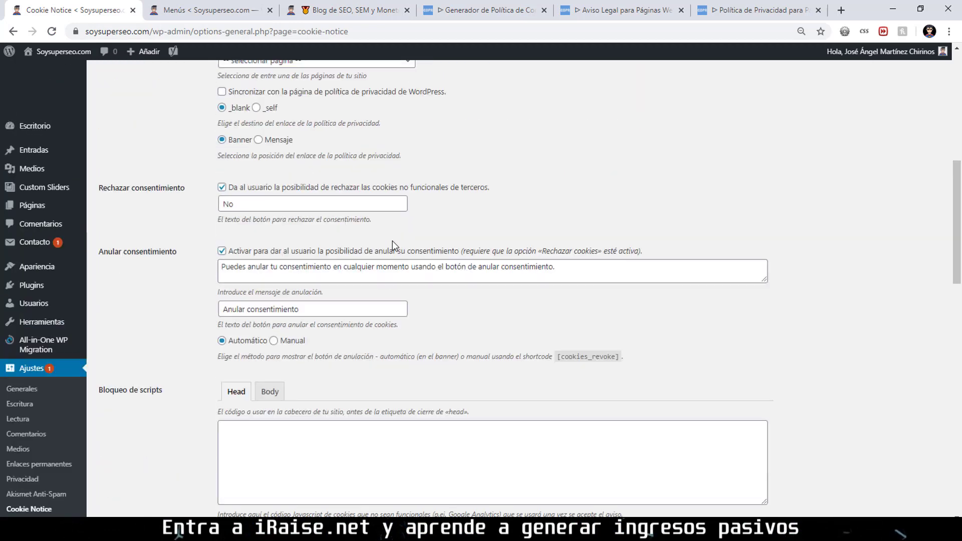
pyautogui.scroll(3, 354, 229)
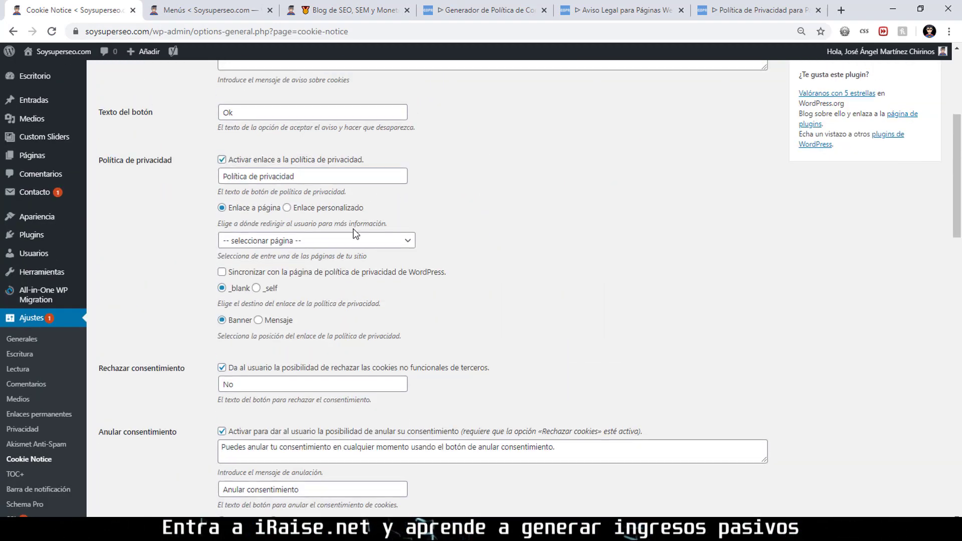
pyautogui.click(258, 320)
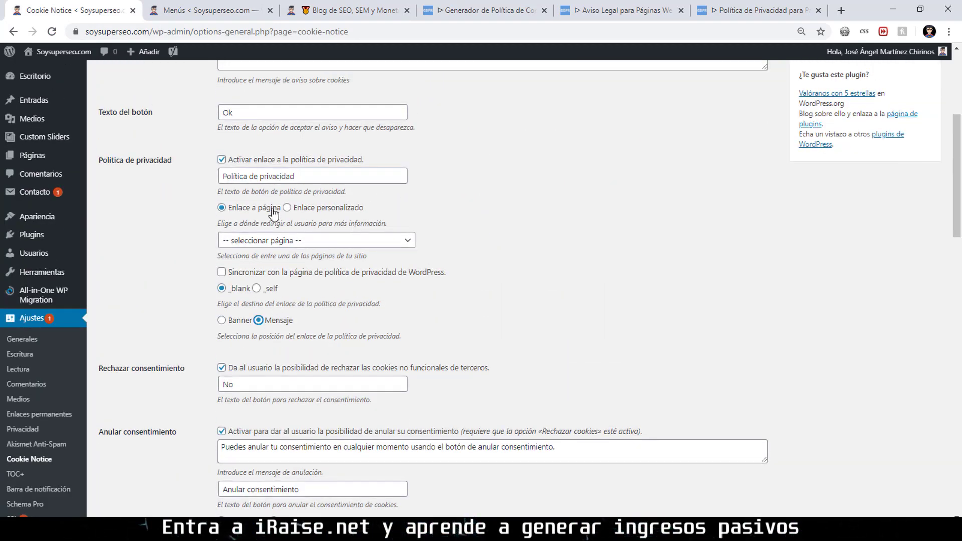
pyautogui.moveTo(260, 172); pyautogui.dragTo(201, 174)
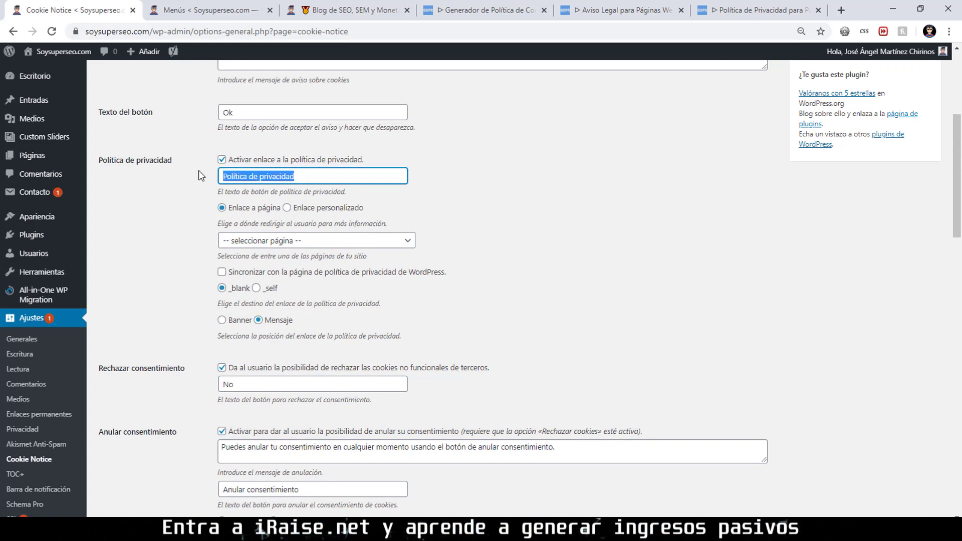
pyautogui.press('BackSpace')
pyautogui.write('Leer ma')
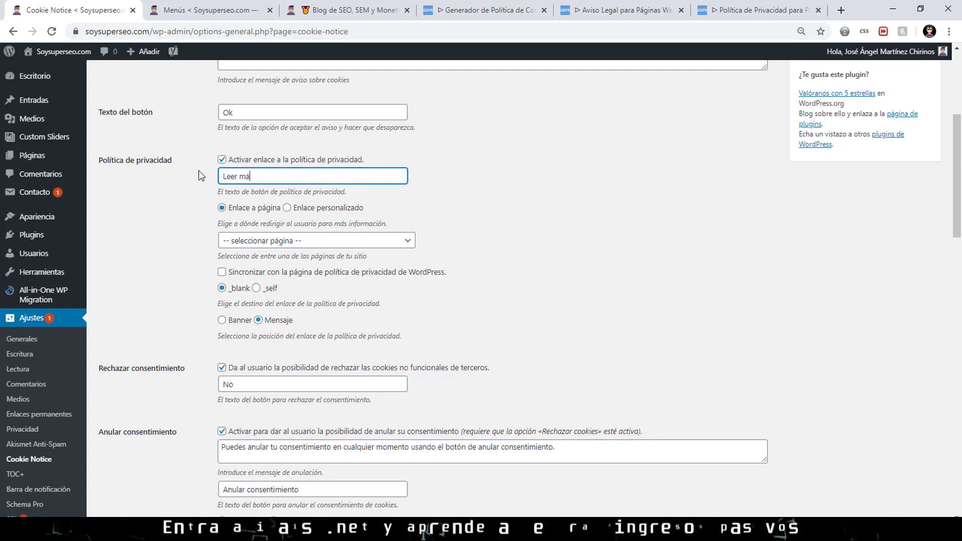
pyautogui.press('BackSpace')
pyautogui.write('ás')
# Change the accept button text to '¡OK, ESTÁ BIEN!'.
pyautogui.scroll(3, 198, 175)
pyautogui.moveTo(248, 232); pyautogui.dragTo(213, 232)
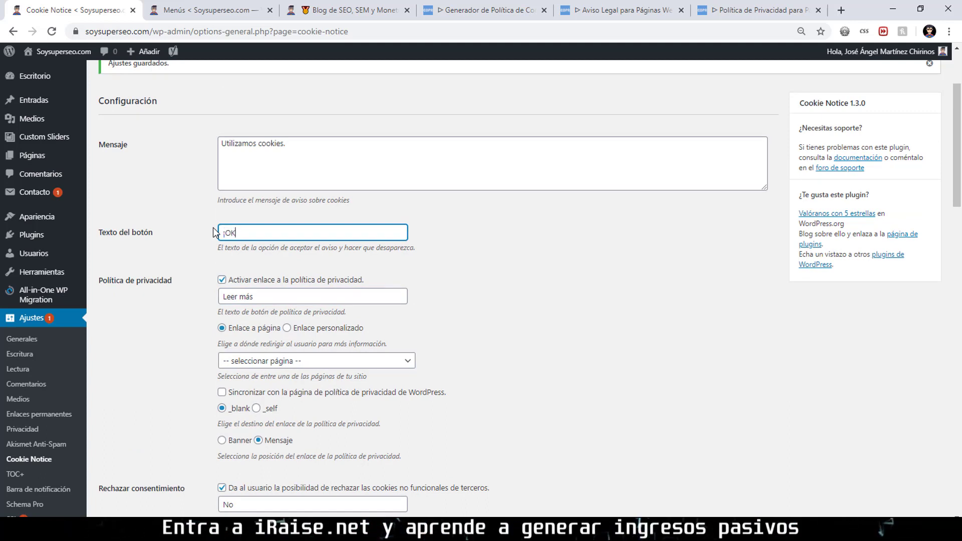
pyautogui.write('¡OK, EST')
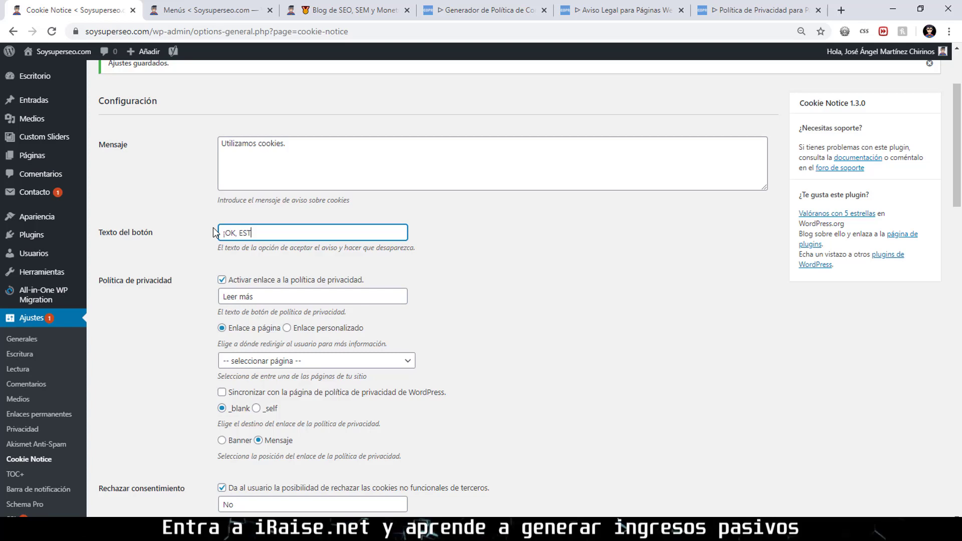
pyautogui.write('Á BIEN!')
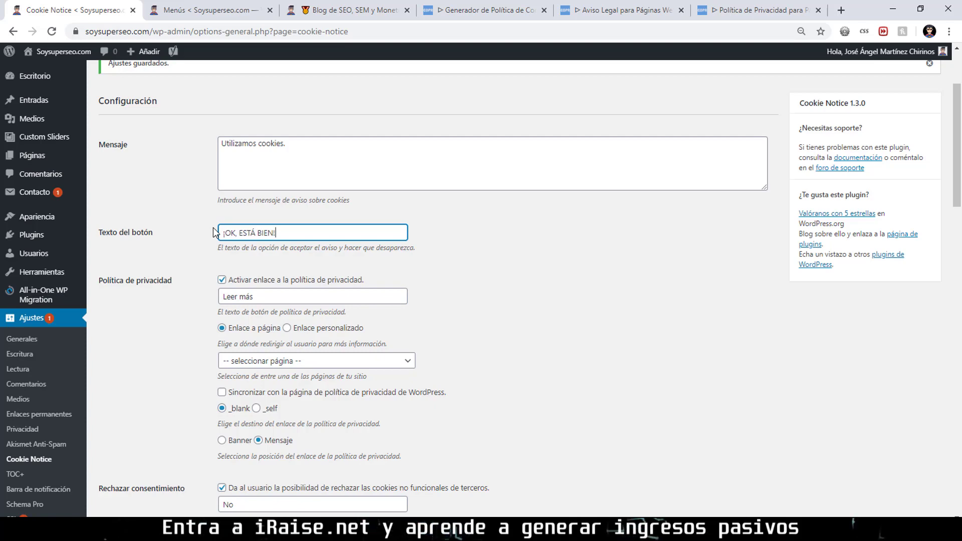
pyautogui.hotkey('ctrl', 'a')
pyautogui.press('Tab')
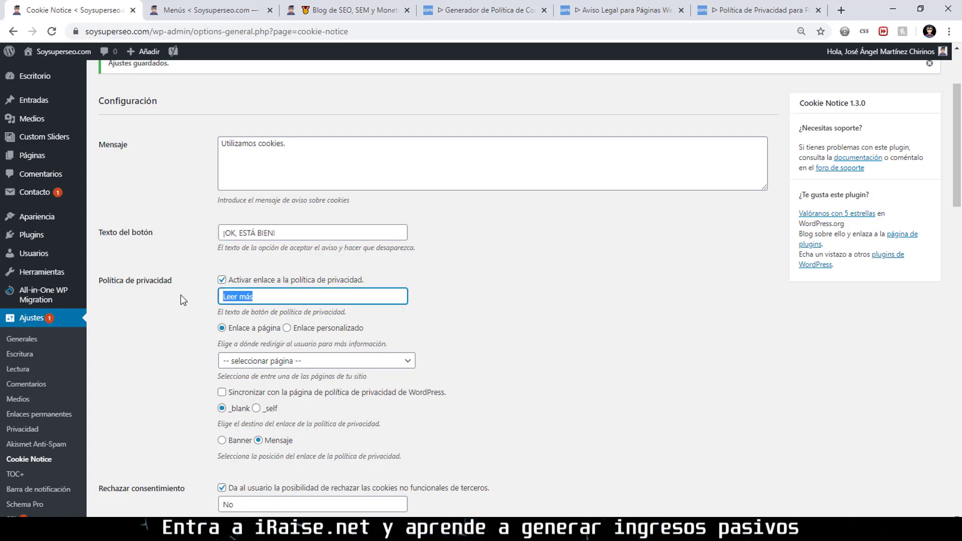
# Save the Cookie Notice settings and view the banner on the live site.
pyautogui.scroll(-6, 183, 298)
pyautogui.click(258, 209)
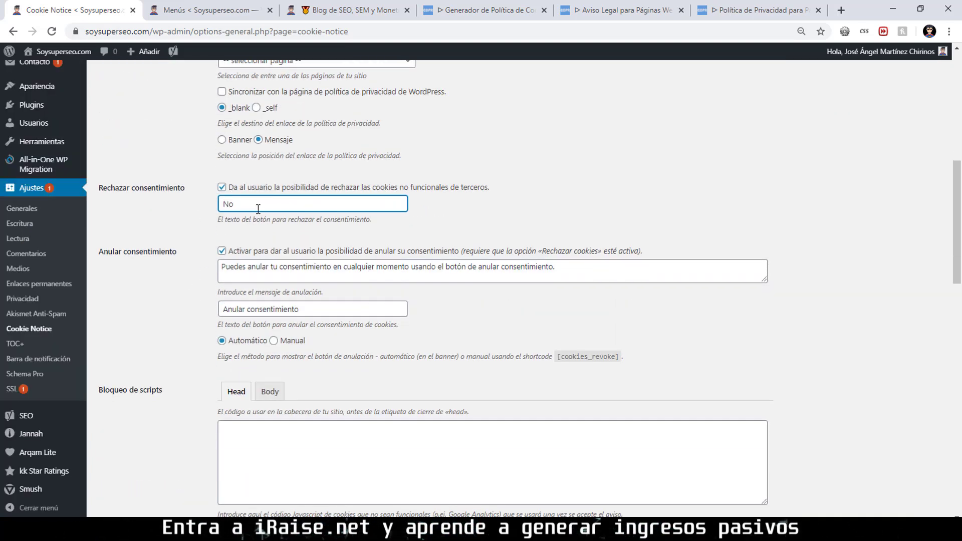
pyautogui.scroll(-15, 270, 213)
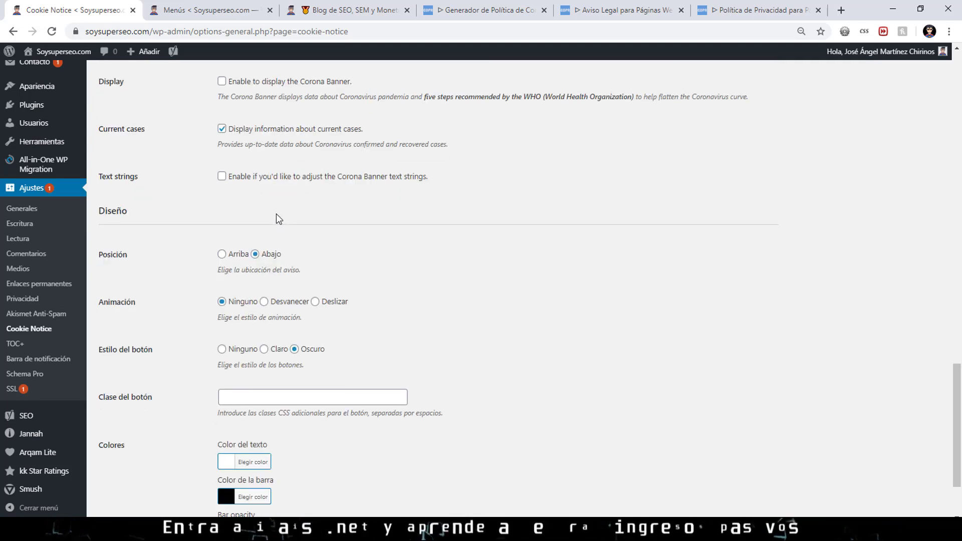
pyautogui.click(132, 466)
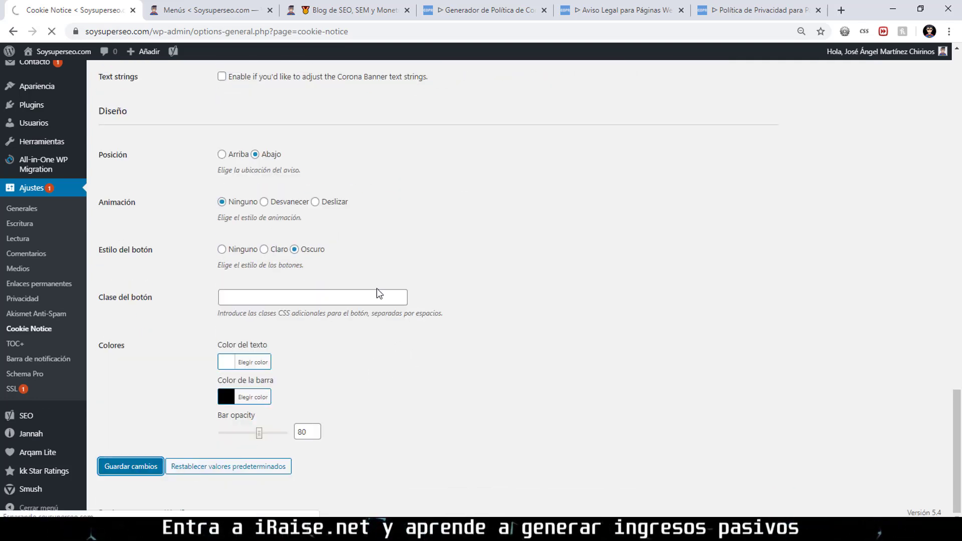
pyautogui.click(346, 10)
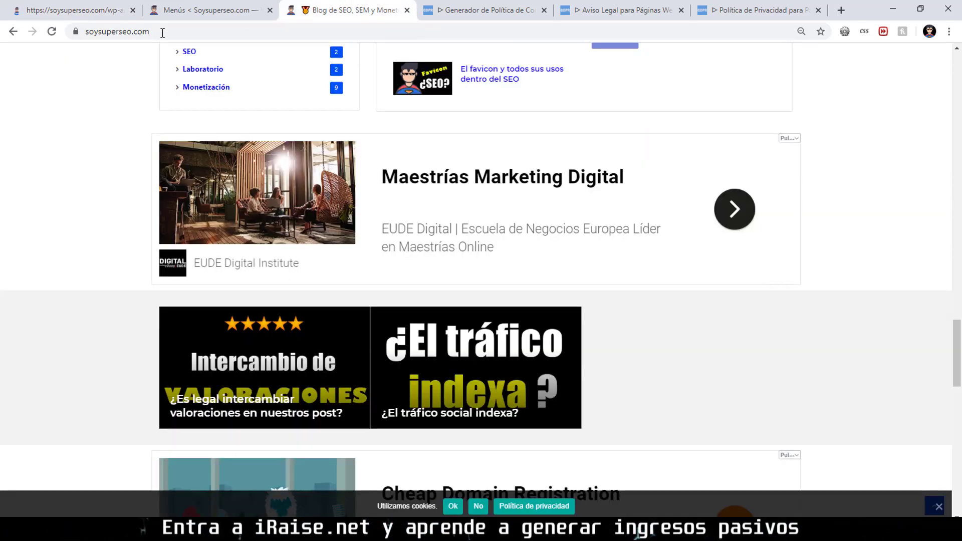
# Reload the live blog to show the banner's ¡OK, ESTÁ BIEN! button and Leer más link.
pyautogui.click(53, 36)
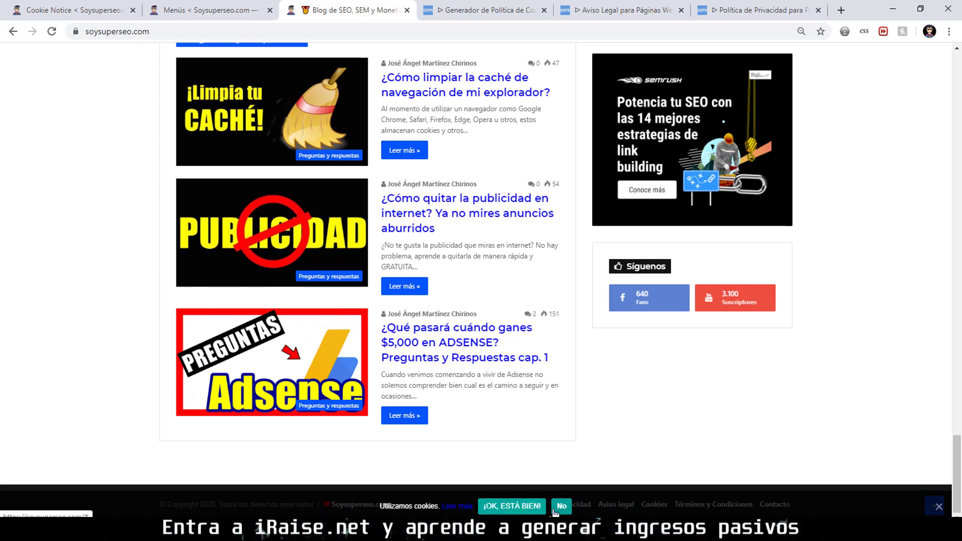
# Save the Cookie Notice settings with Guardar cambios.
pyautogui.click(75, 10)
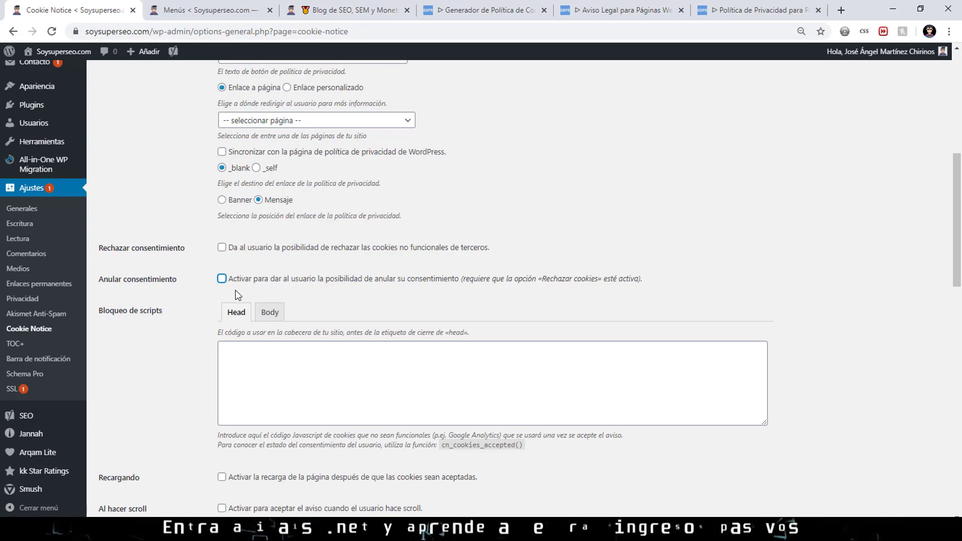
pyautogui.scroll(-12, 242, 286)
pyautogui.click(134, 467)
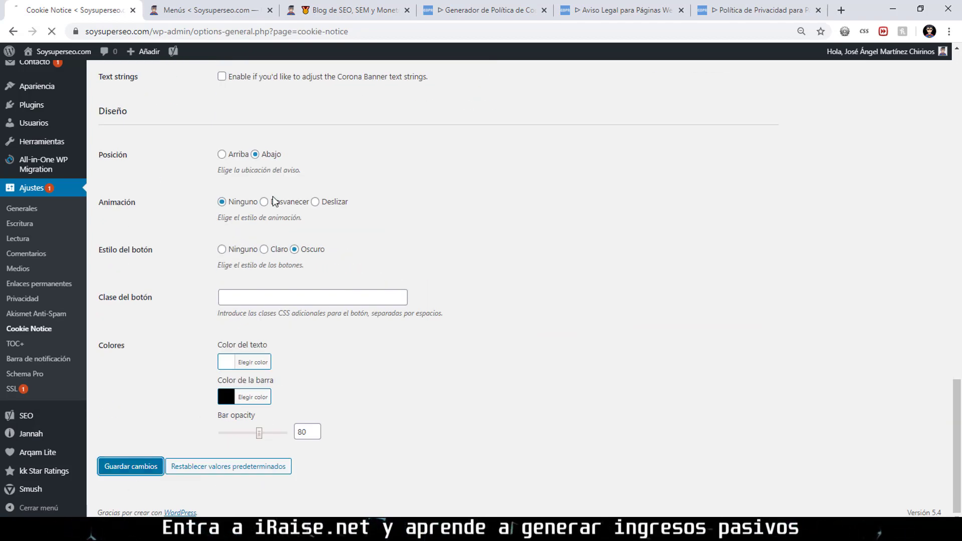
# Reload the live blog to confirm the banner shows only ¡OK, ESTÁ BIEN!, with no No button.
pyautogui.click(350, 10)
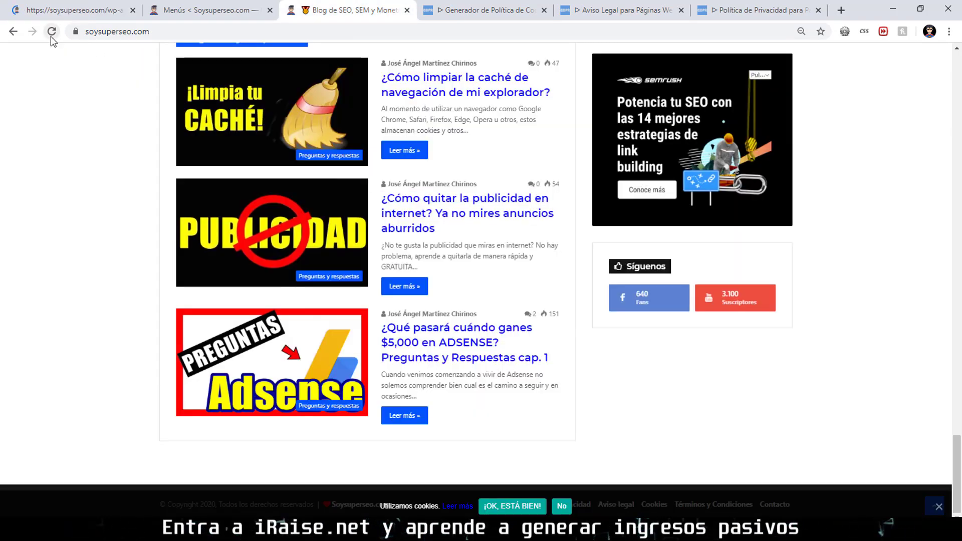
pyautogui.click(50, 36)
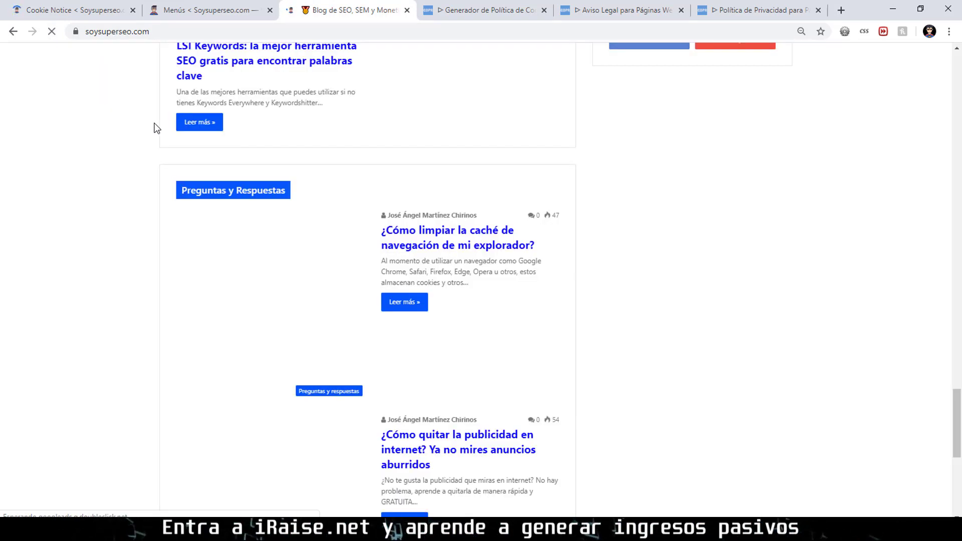
pyautogui.scroll(-3, 221, 144)
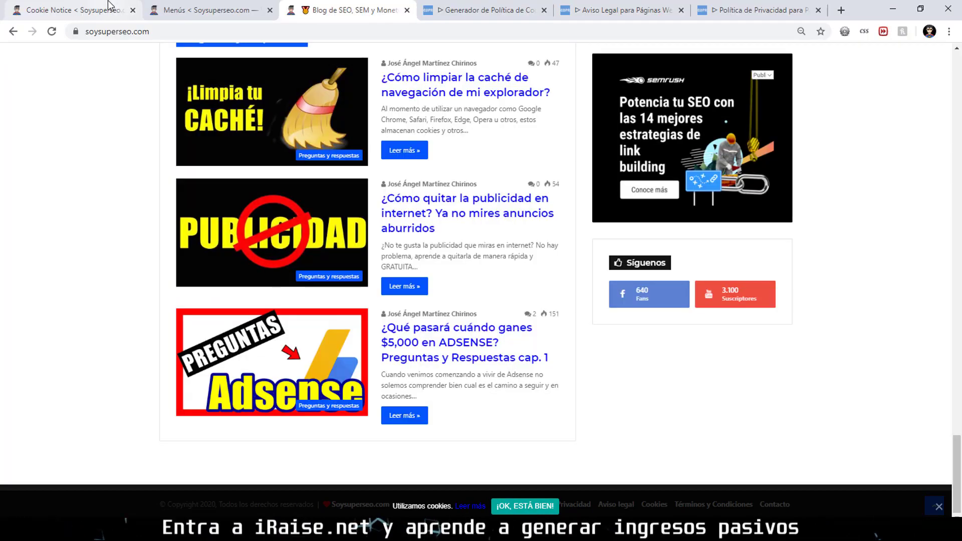
# Change the message to 'Utilizamos cookies, para mejorar tu navegación dentro del sitio web.' and save.
pyautogui.click(109, 8)
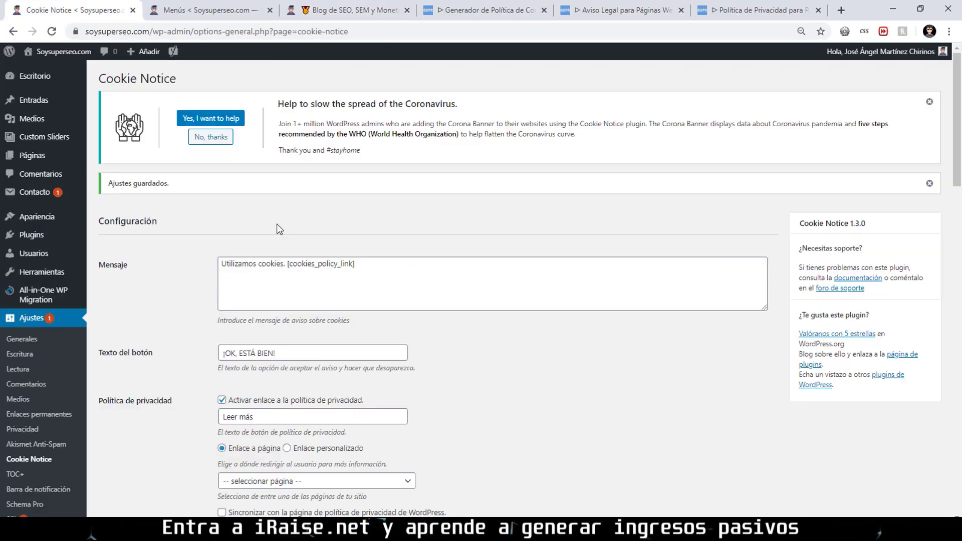
pyautogui.click(306, 271)
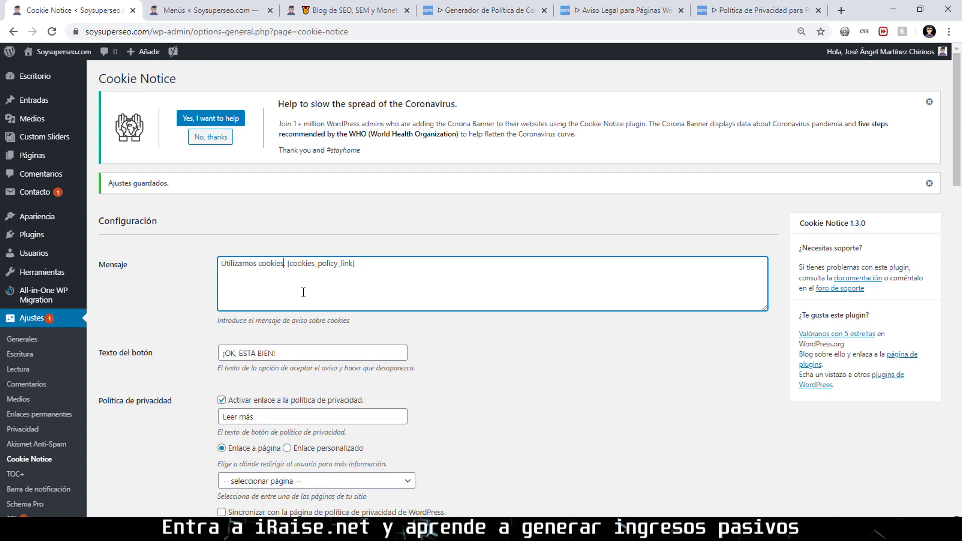
pyautogui.press('BackSpace')
pyautogui.write(', PA')
pyautogui.write('RA MEJO.')
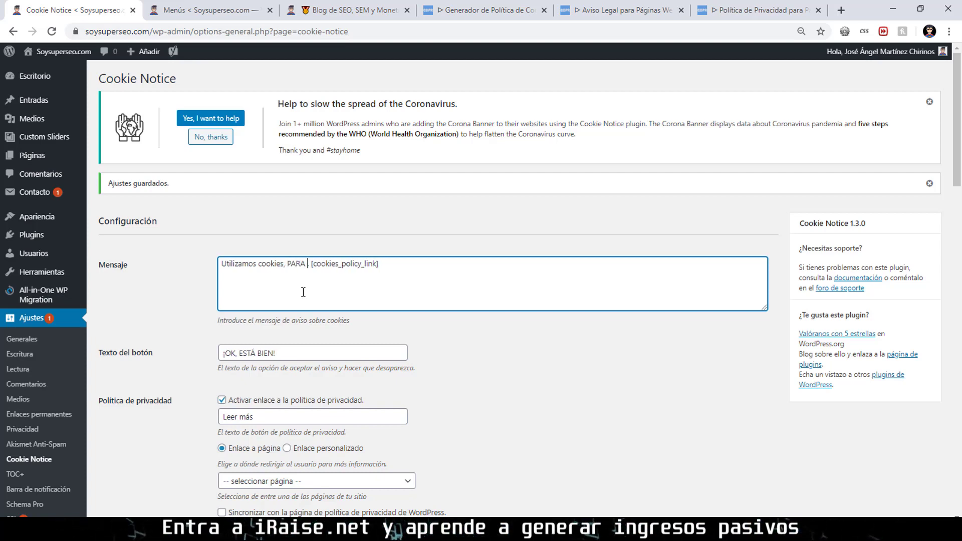
pyautogui.press('BackSpace')
pyautogui.press('BackSpace')
pyautogui.press('BackSpace')
pyautogui.press('BackSpace')
pyautogui.press('BackSpace')
pyautogui.press('BackSpace')
pyautogui.press('BackSpace')
pyautogui.press('BackSpace')
pyautogui.press('BackSpace')
pyautogui.press('BackSpace')
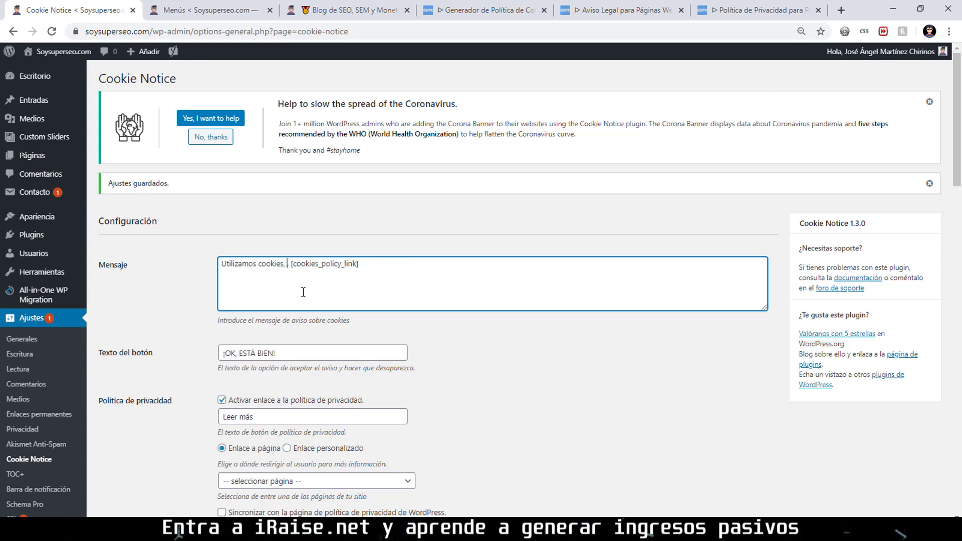
pyautogui.write('para mejorar tu')
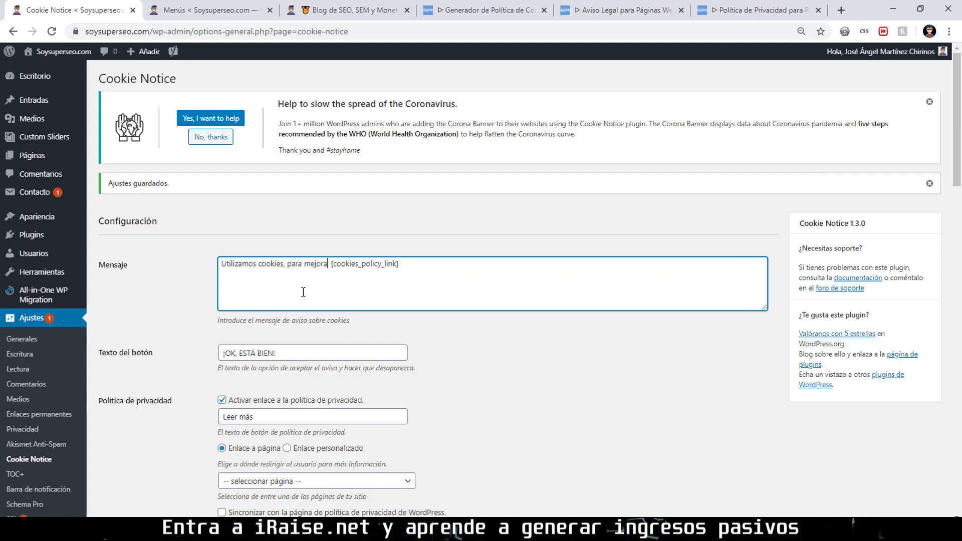
pyautogui.write(' navegación')
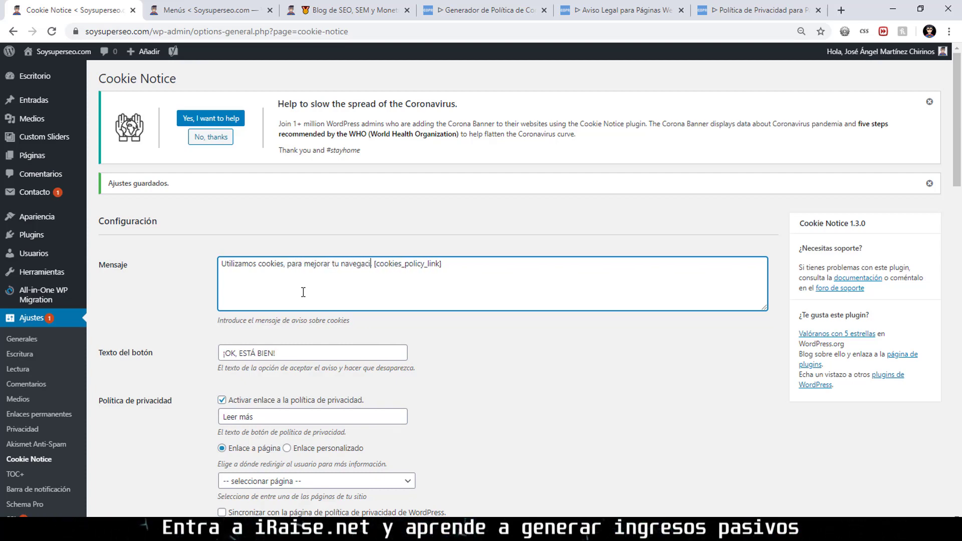
pyautogui.write(' dentro del sitio ')
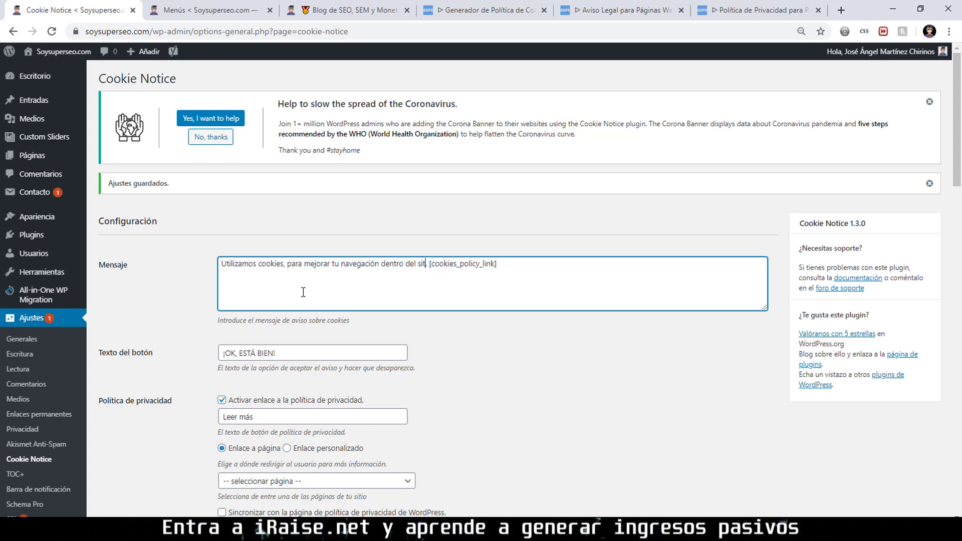
pyautogui.write('wev.')
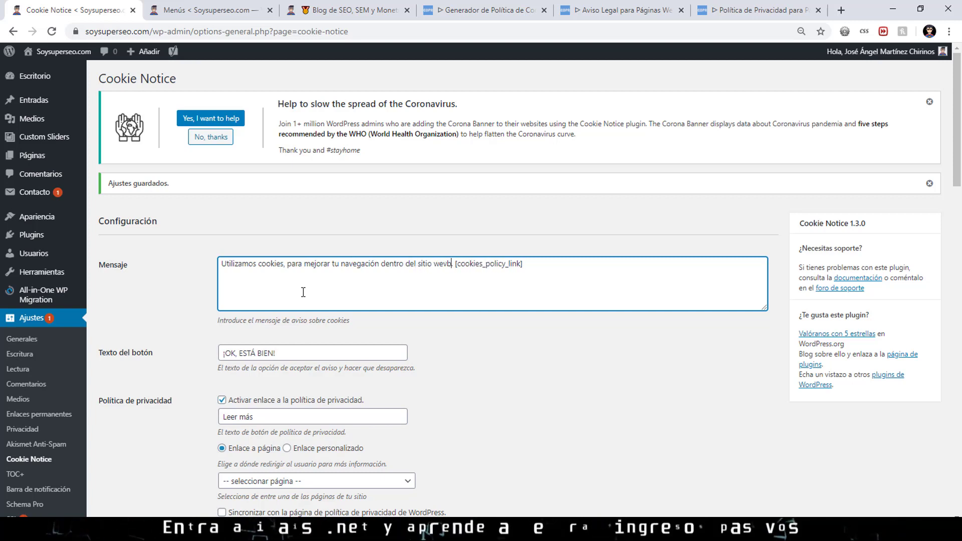
pyautogui.press('BackSpace')
pyautogui.write('b')
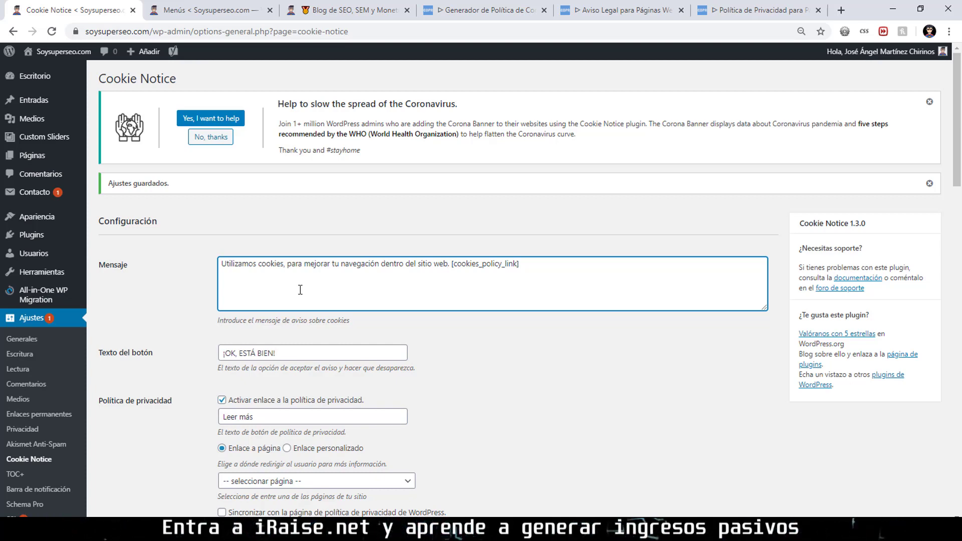
pyautogui.scroll(-20, 347, 284)
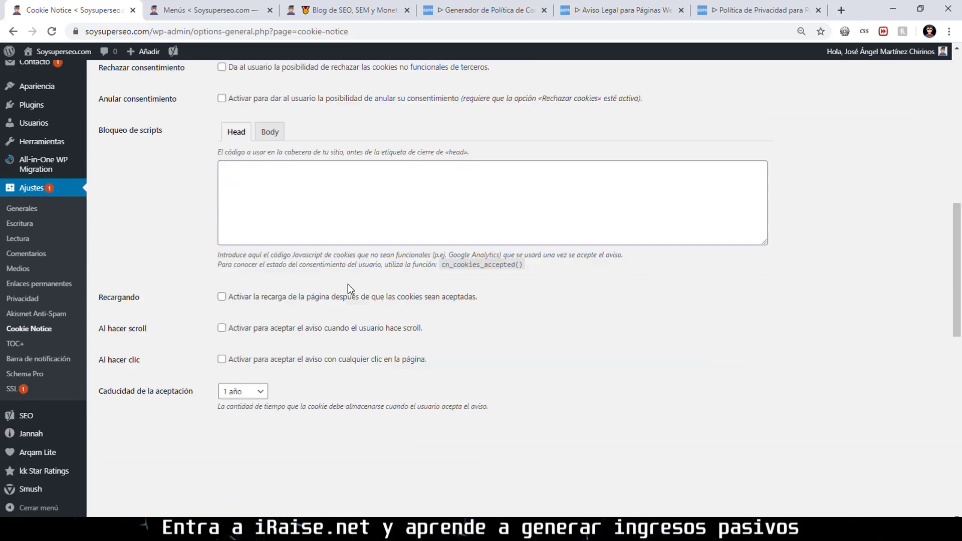
pyautogui.click(153, 464)
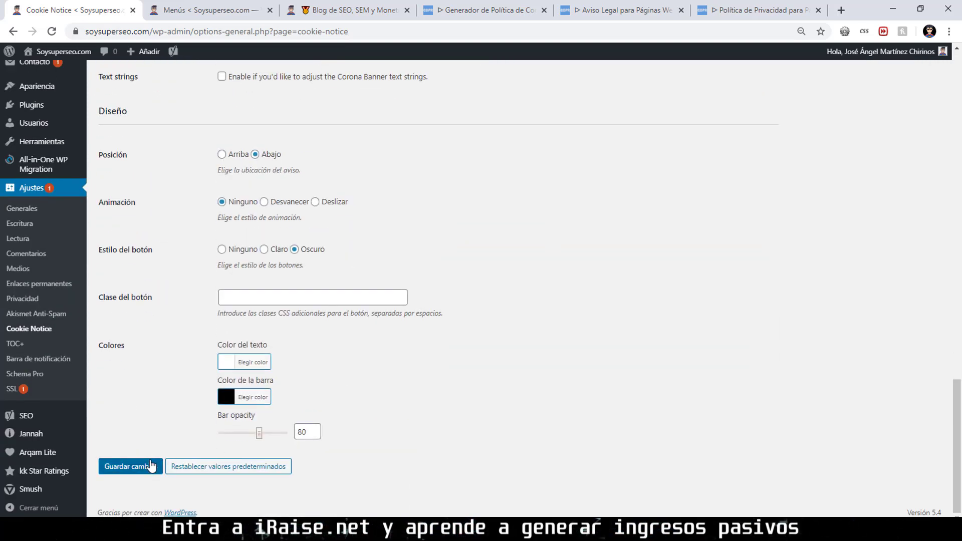
# Reload the live blog to confirm the banner shows the longer cookie message.
pyautogui.click(348, 6)
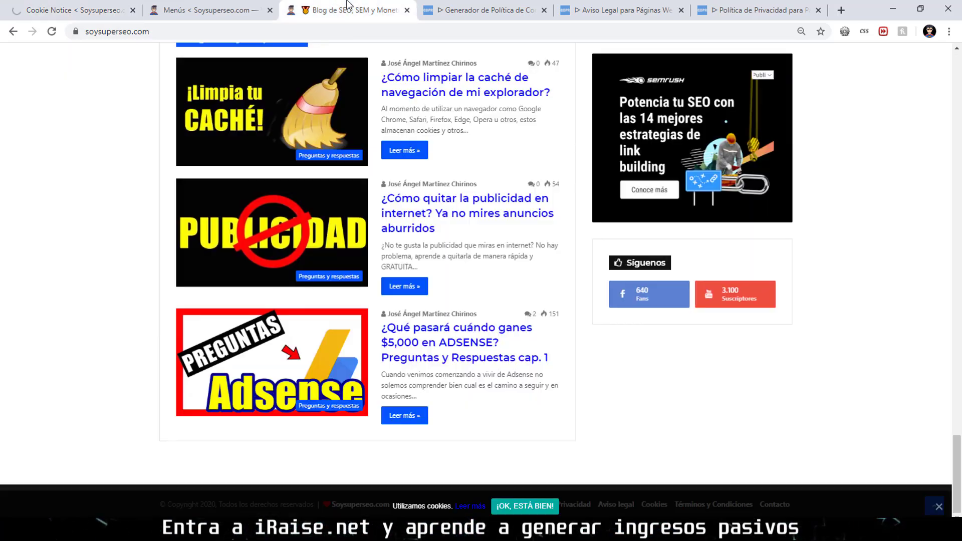
pyautogui.click(44, 37)
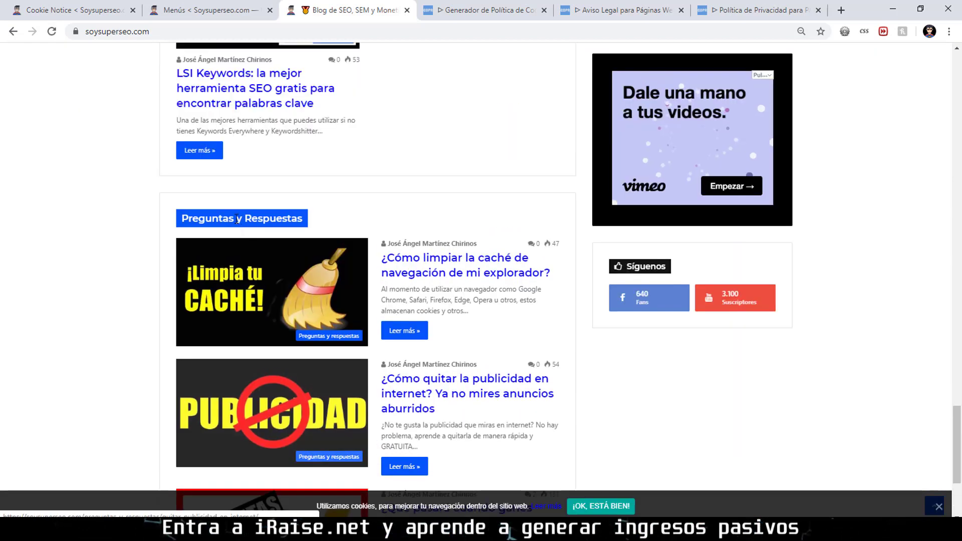
pyautogui.scroll(4, 426, 331)
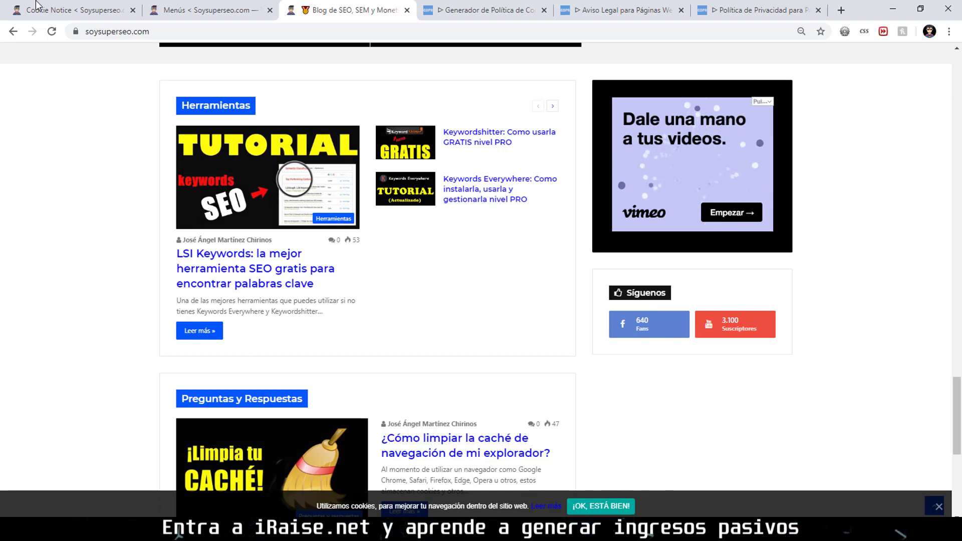
# Return to the Cookie Notice settings and scroll to the Diseño options showing bar opacity 80.
pyautogui.click(70, 10)
pyautogui.scroll(-10, 367, 307)
pyautogui.scroll(-15, 367, 307)
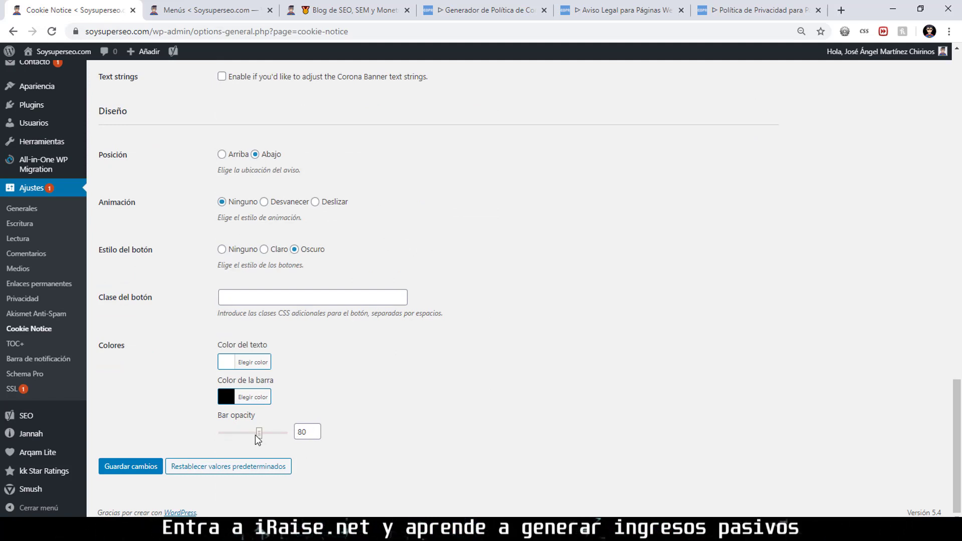
# Lower the cookie bar opacity from 80 to 50, save, and return to the live blog.
pyautogui.press('Delete')
pyautogui.write('5')
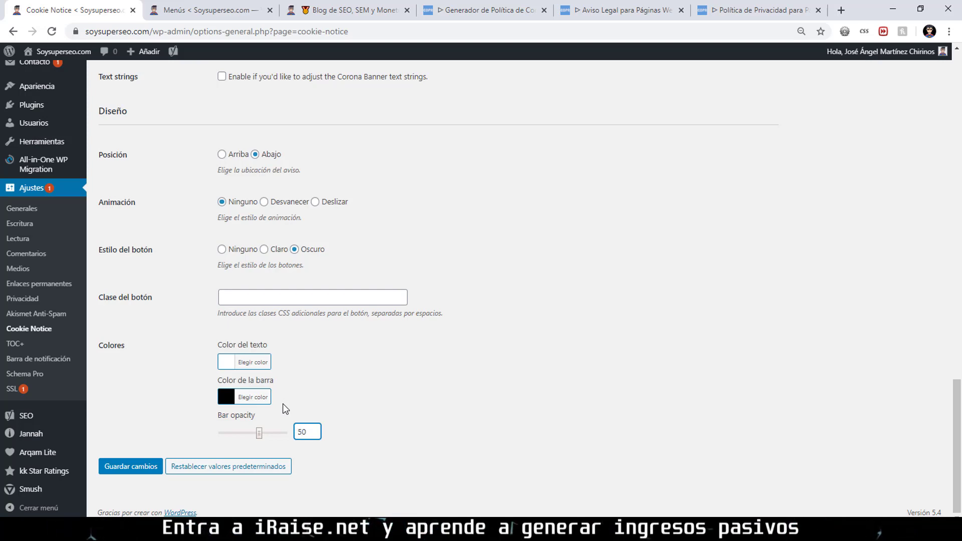
pyautogui.click(128, 467)
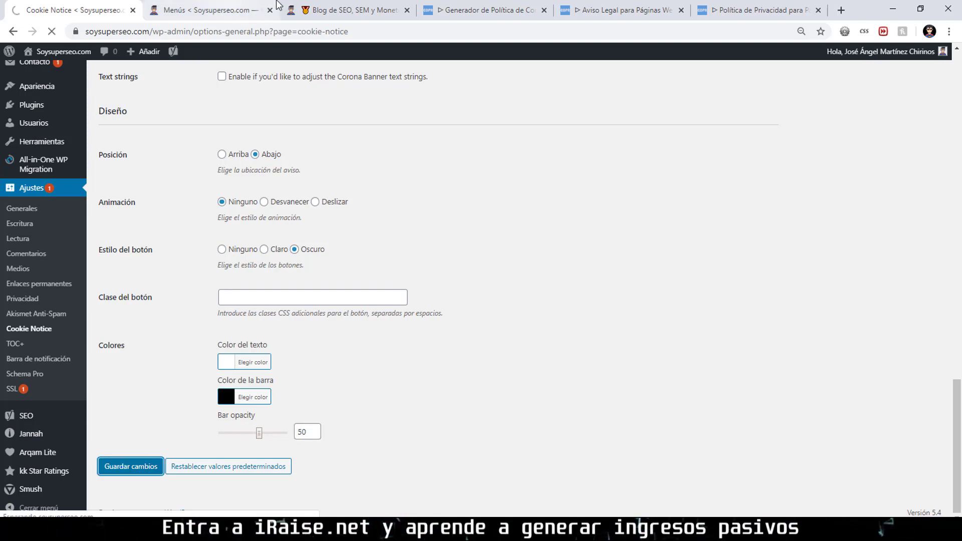
pyautogui.click(322, 6)
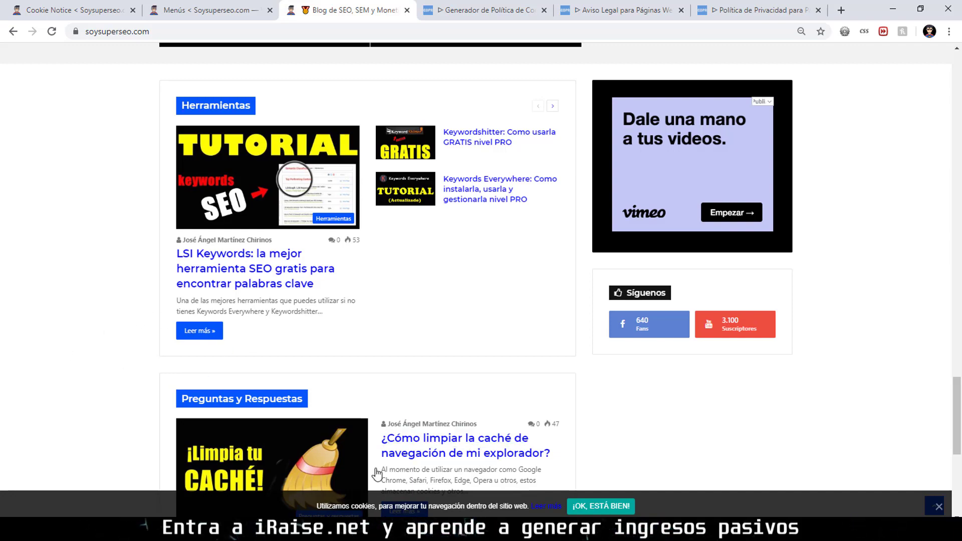
# Scroll through the Adsense article to confirm the cookie bar also appears there.
pyautogui.scroll(-5, 551, 498)
pyautogui.scroll(13, 548, 464)
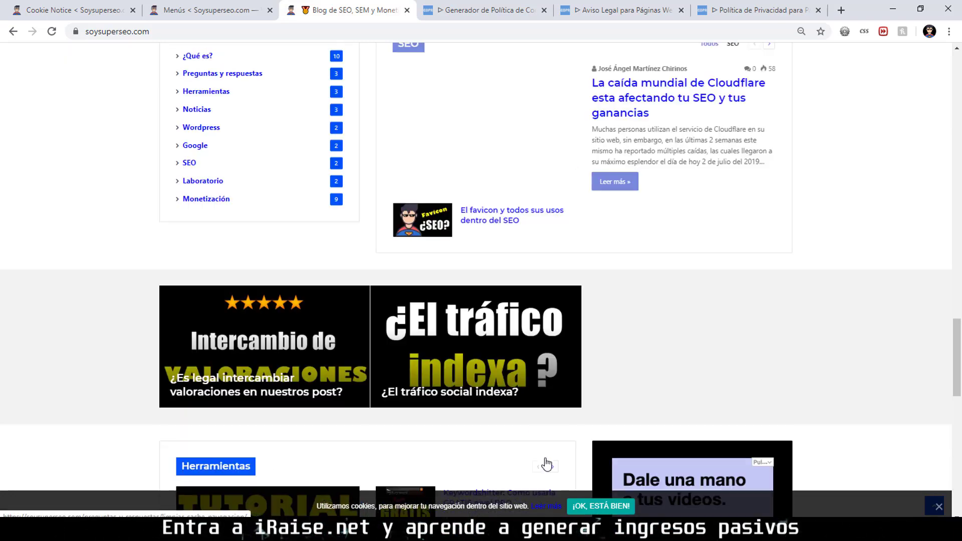
pyautogui.scroll(8, 549, 458)
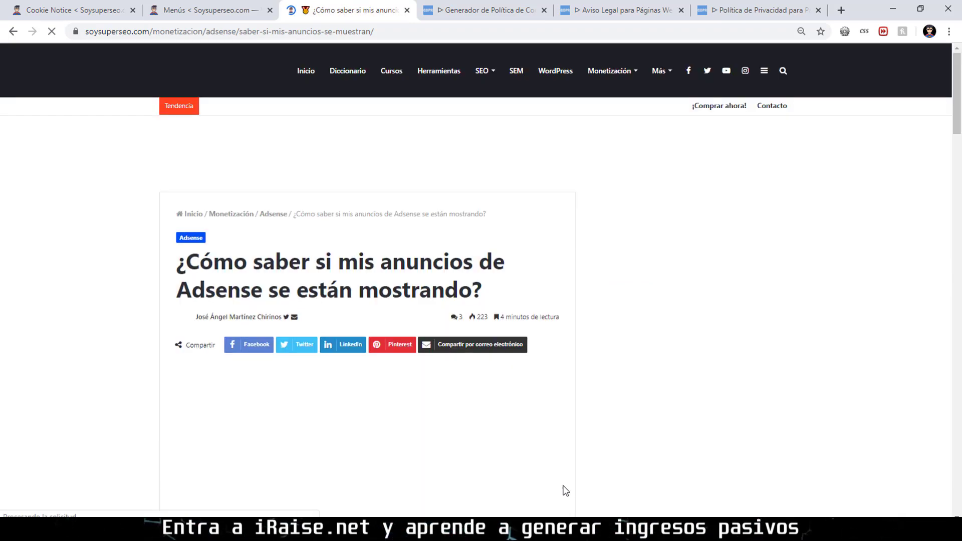
pyautogui.scroll(-13, 528, 392)
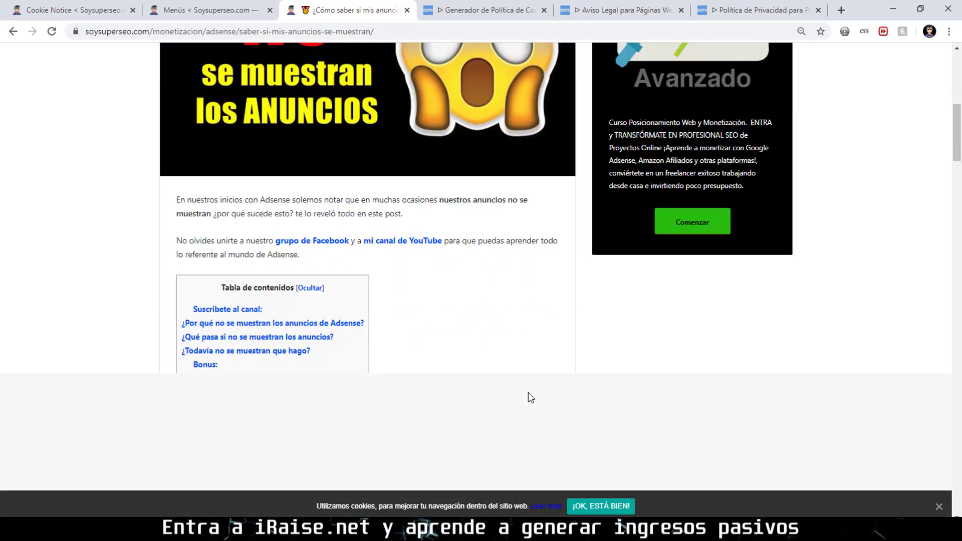
pyautogui.scroll(-5, 529, 393)
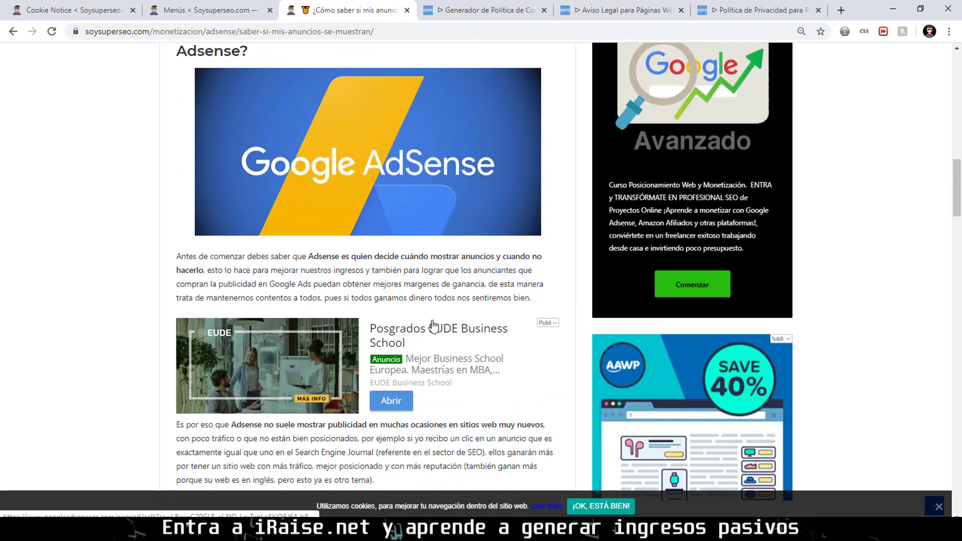
pyautogui.scroll(-14, 428, 299)
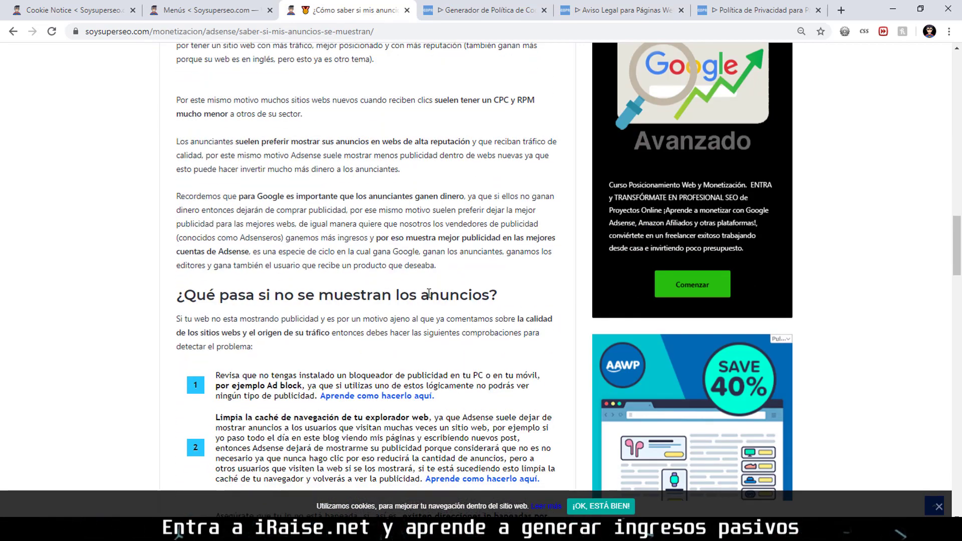
pyautogui.scroll(-2, 428, 300)
pyautogui.scroll(20, 430, 297)
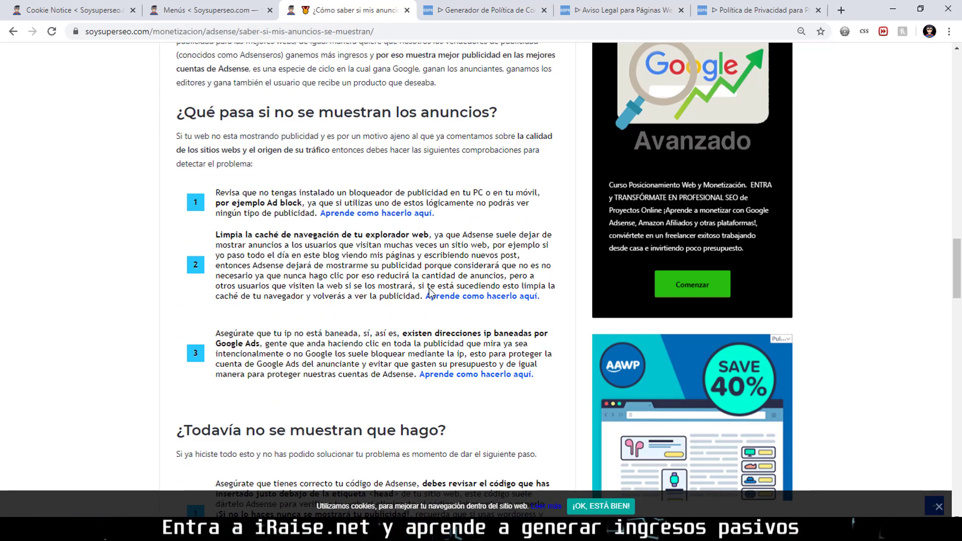
pyautogui.scroll(4, 429, 287)
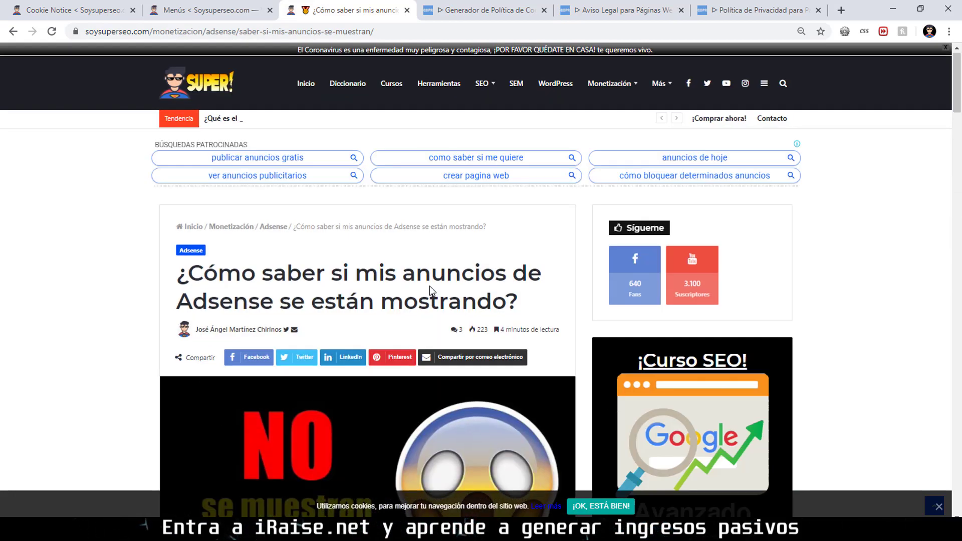